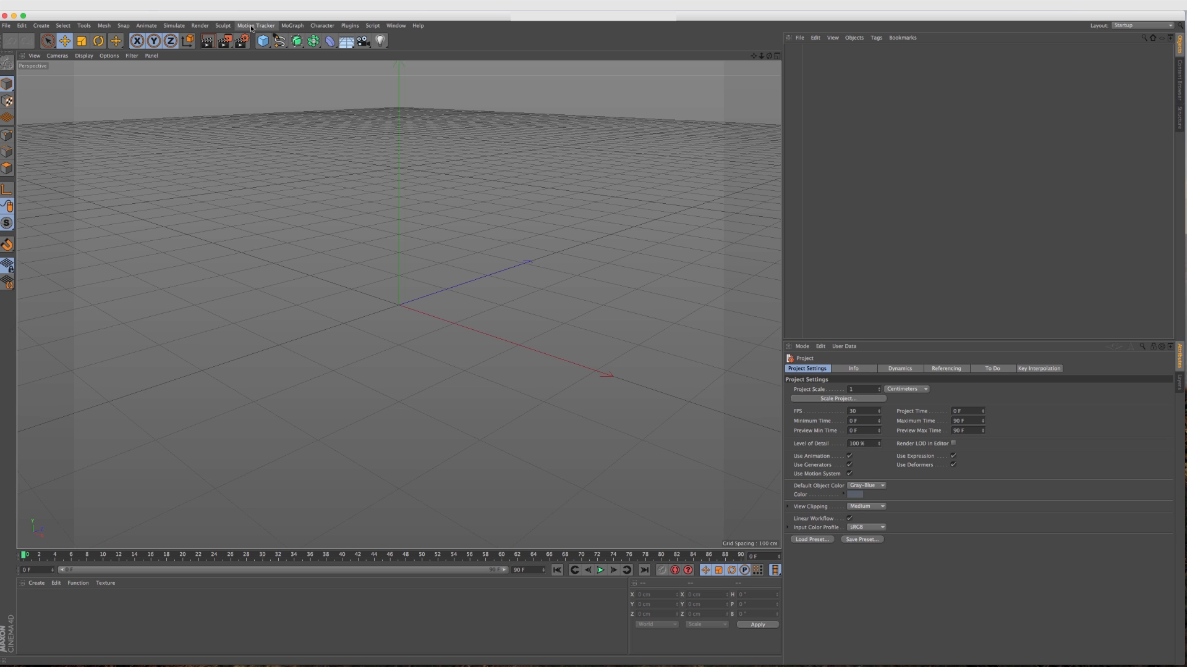
- Add a Motion Tracker object to the scene and load IMG_0968.MOV from the Desktop as its footage
{"action": "left_click", "coordinate": [251, 27]}
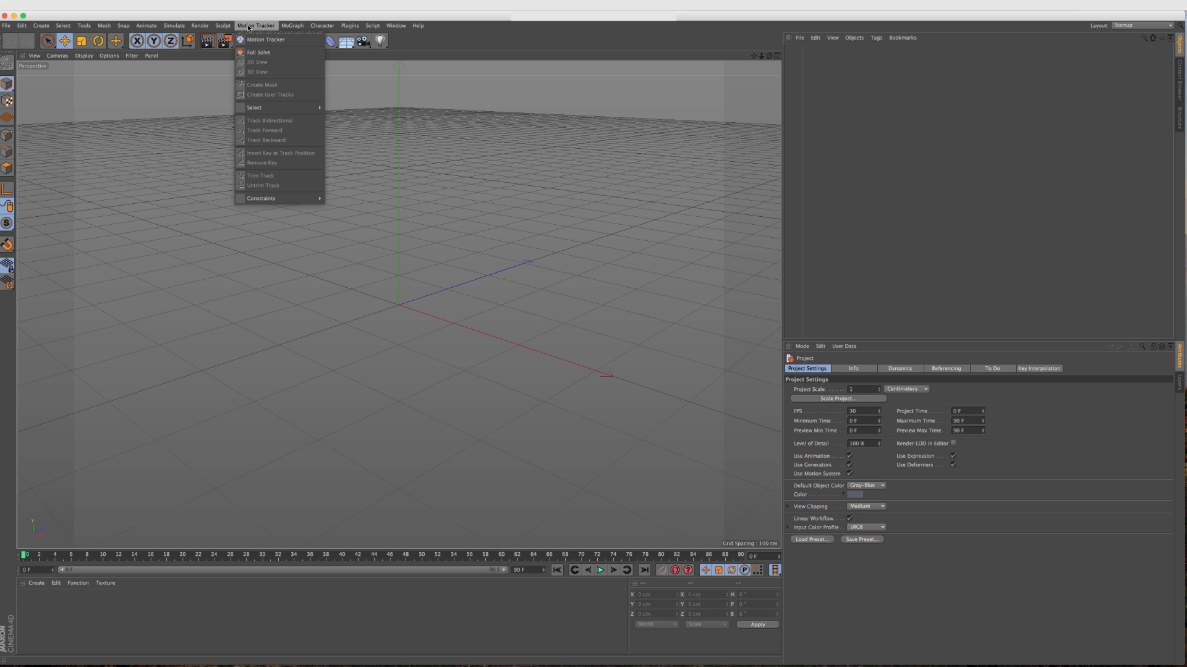
{"action": "mouse_move", "coordinate": [287, 27]}
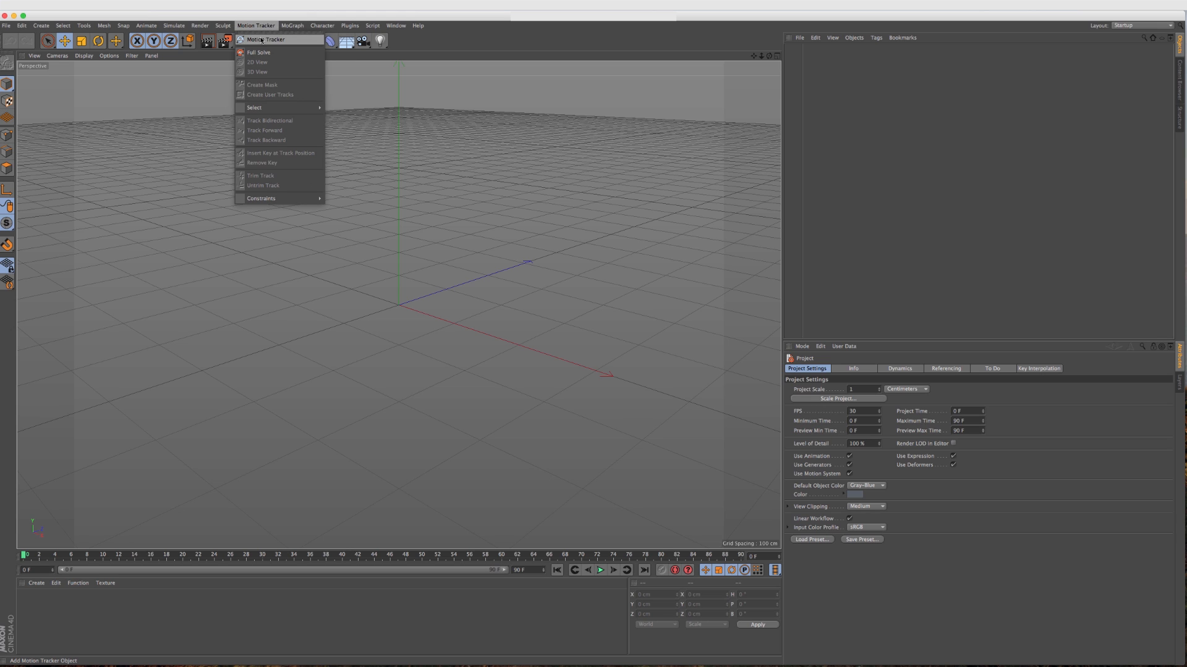
{"action": "left_click", "coordinate": [262, 40]}
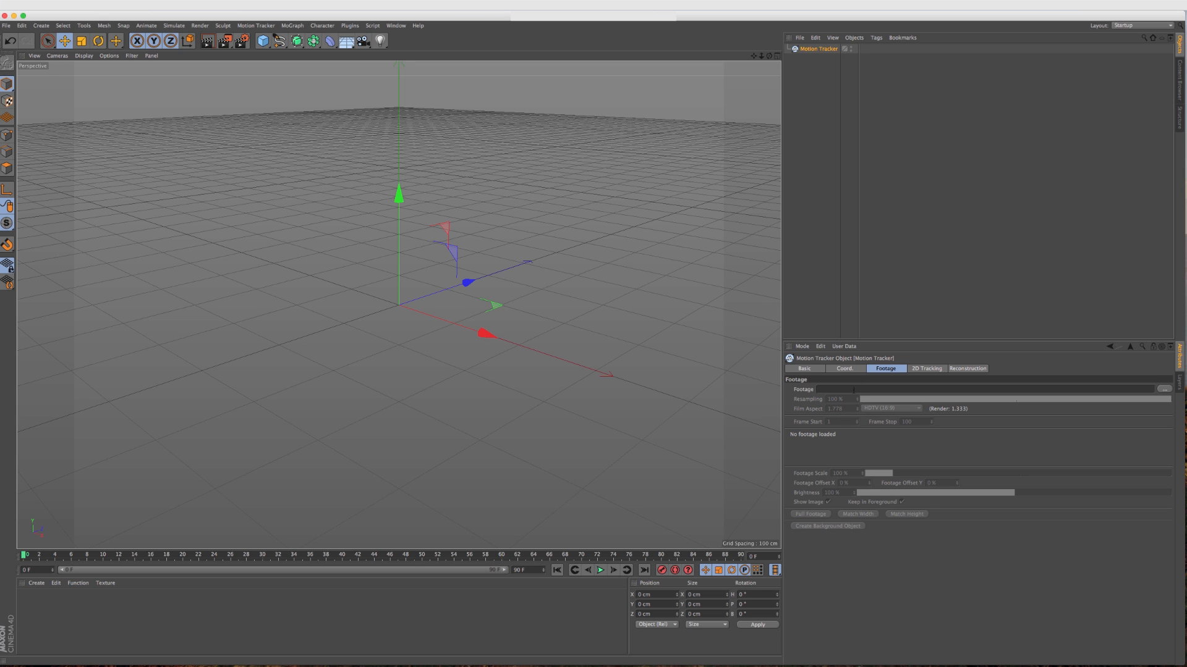
{"action": "left_click", "coordinate": [1163, 390]}
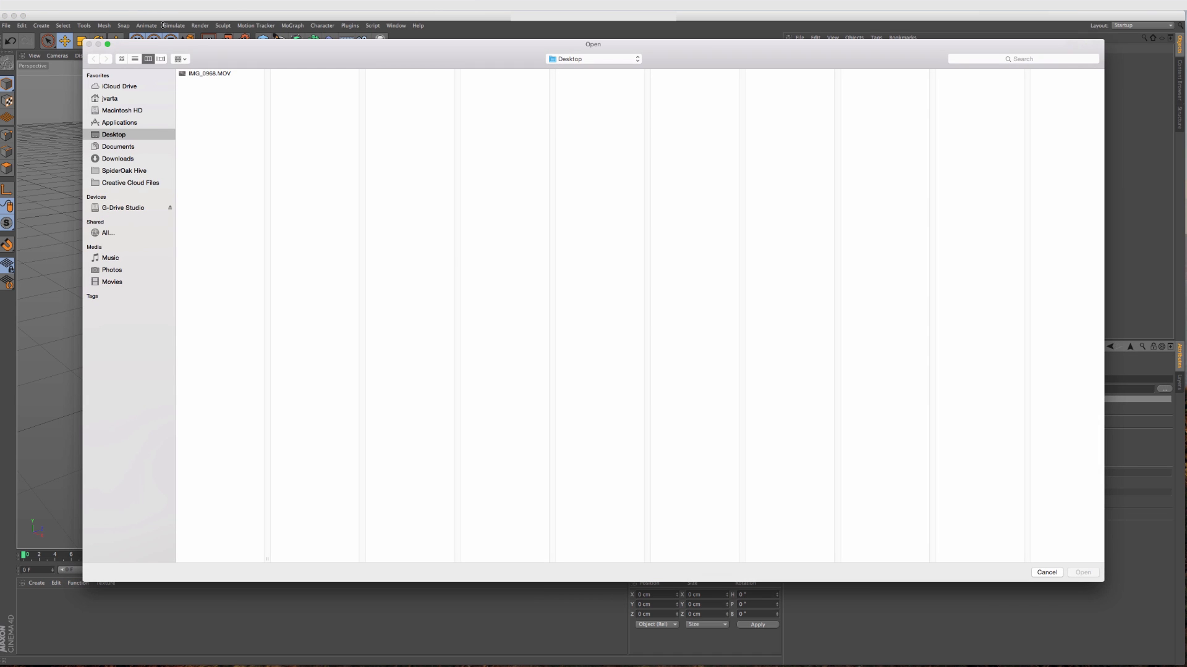
{"action": "left_click", "coordinate": [206, 73]}
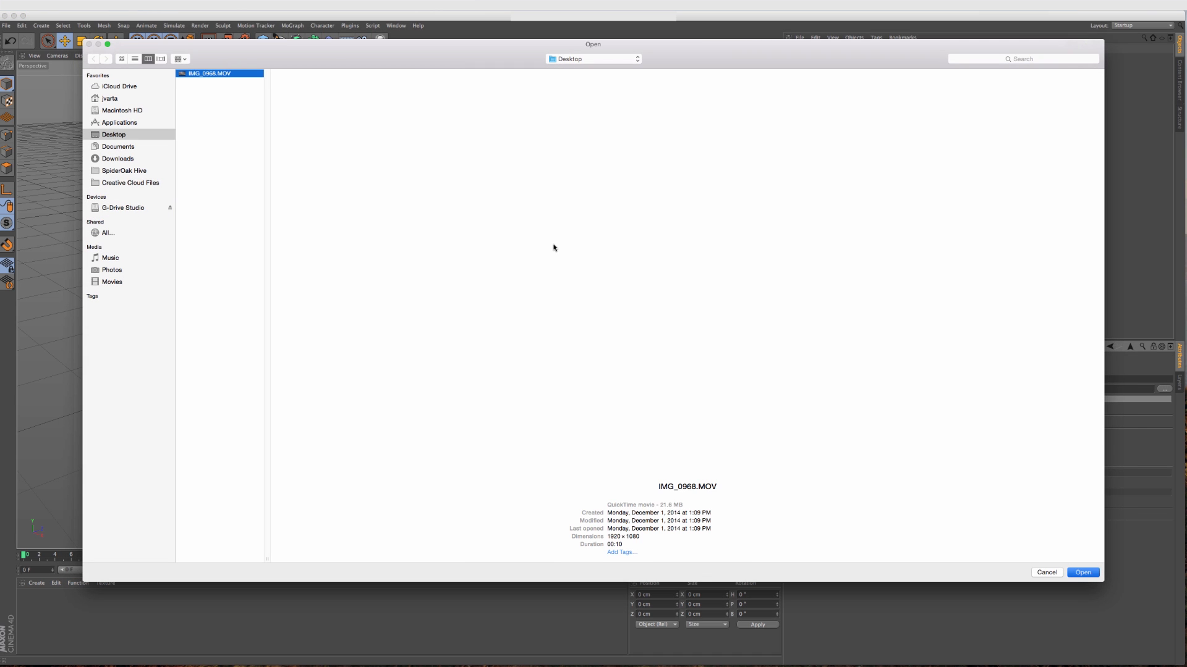
{"action": "key", "text": "Return"}
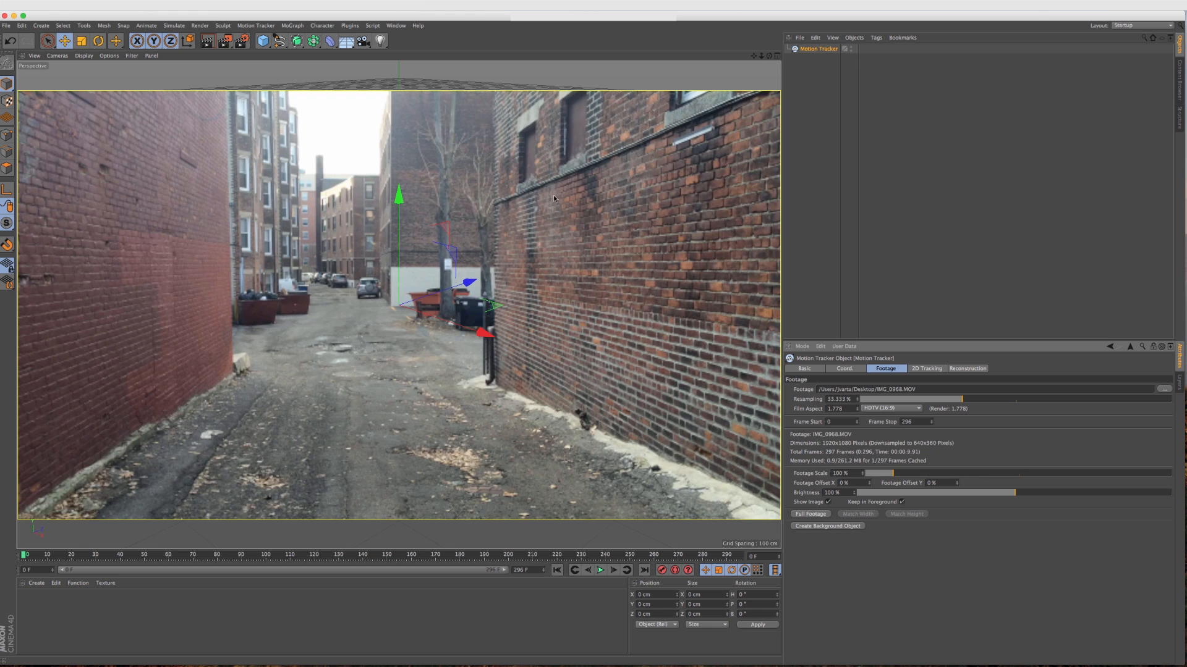
- Check the output size and frame rate in the render settings and scrub through the first frames of the footage
{"action": "left_click", "coordinate": [241, 41]}
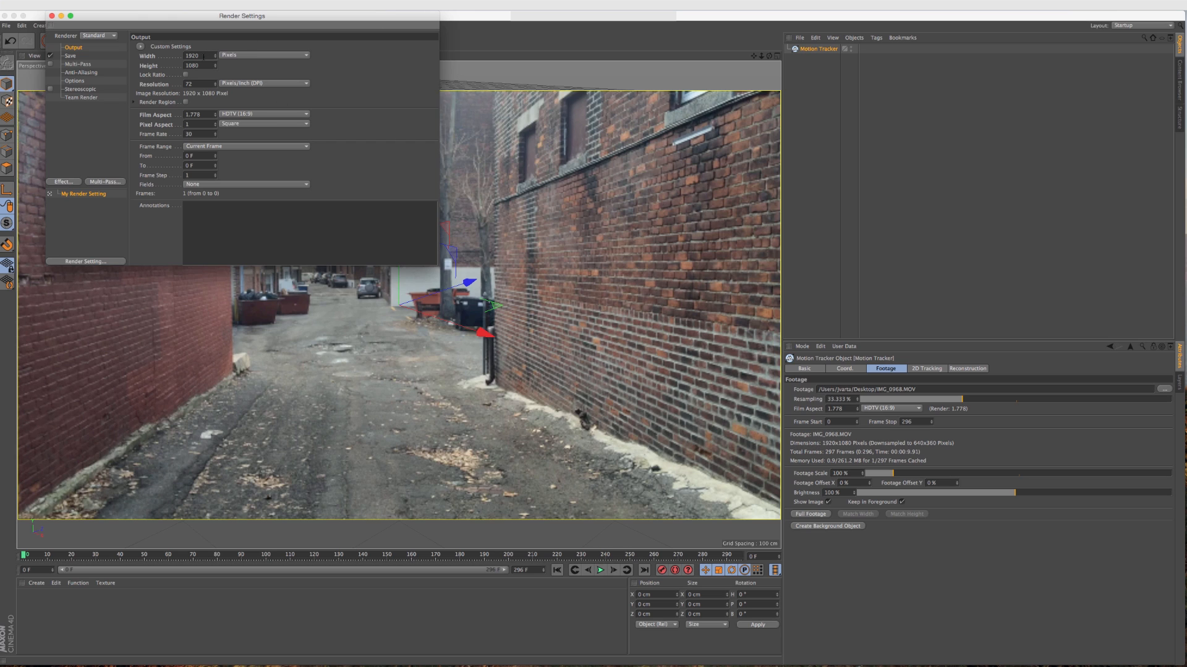
{"action": "left_click", "coordinate": [53, 15]}
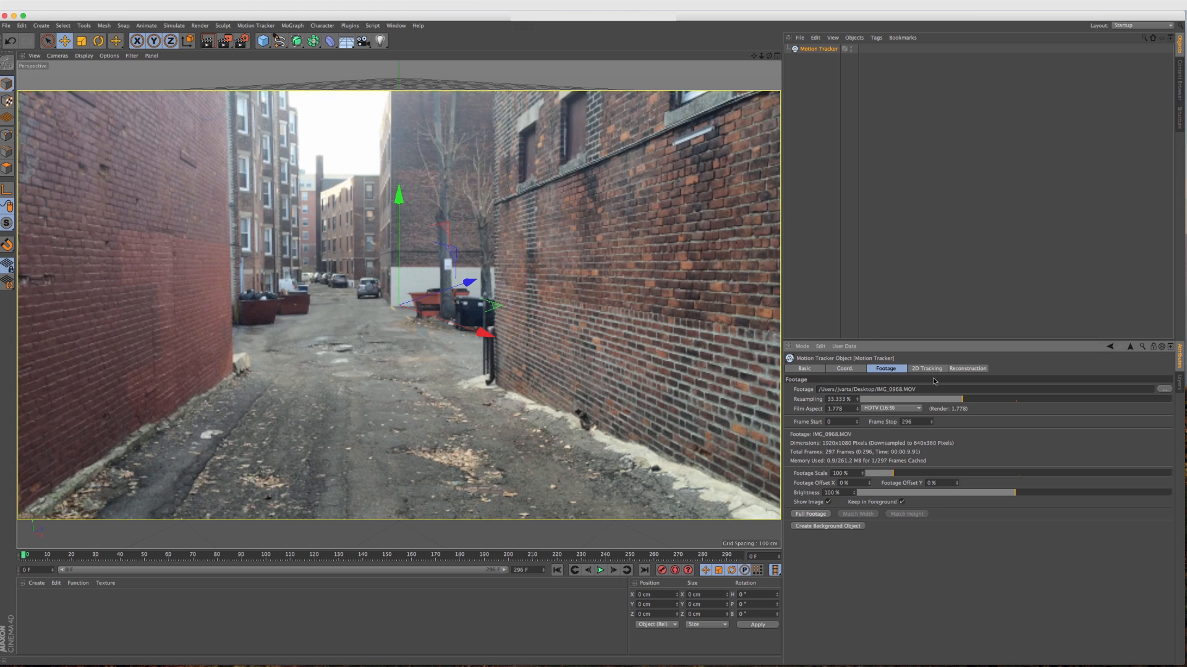
{"action": "left_click_drag", "start_coordinate": [869, 341], "coordinate": [870, 272]}
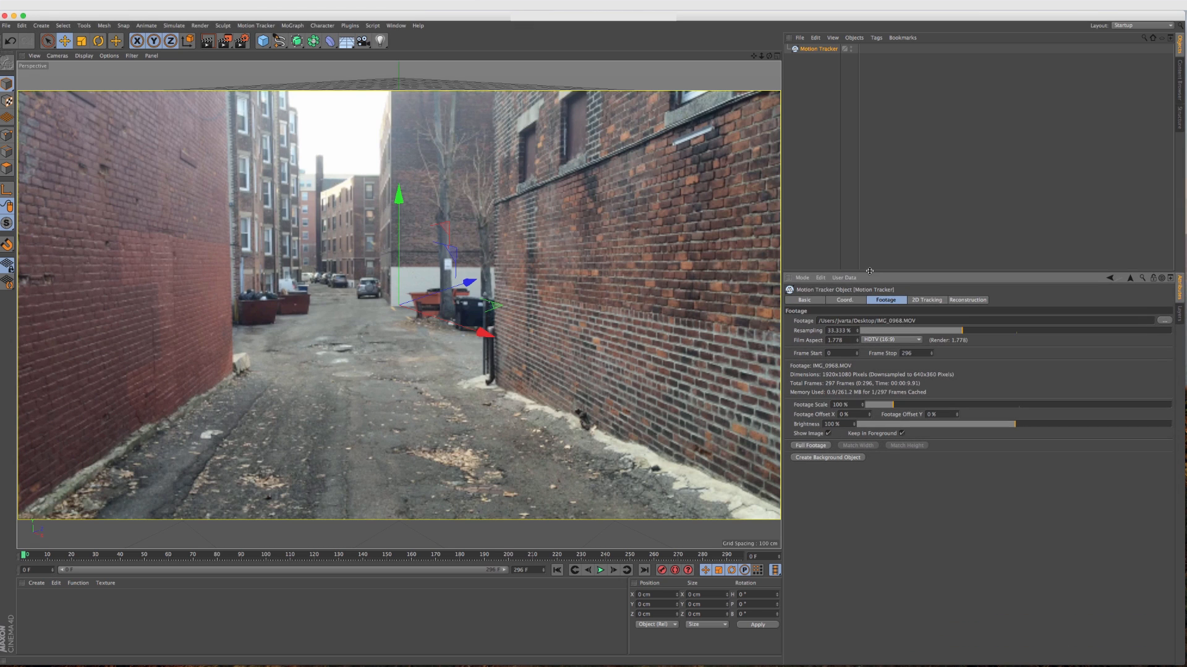
{"action": "left_click", "coordinate": [47, 556]}
{"action": "left_click_drag", "start_coordinate": [47, 556], "coordinate": [6, 554]}
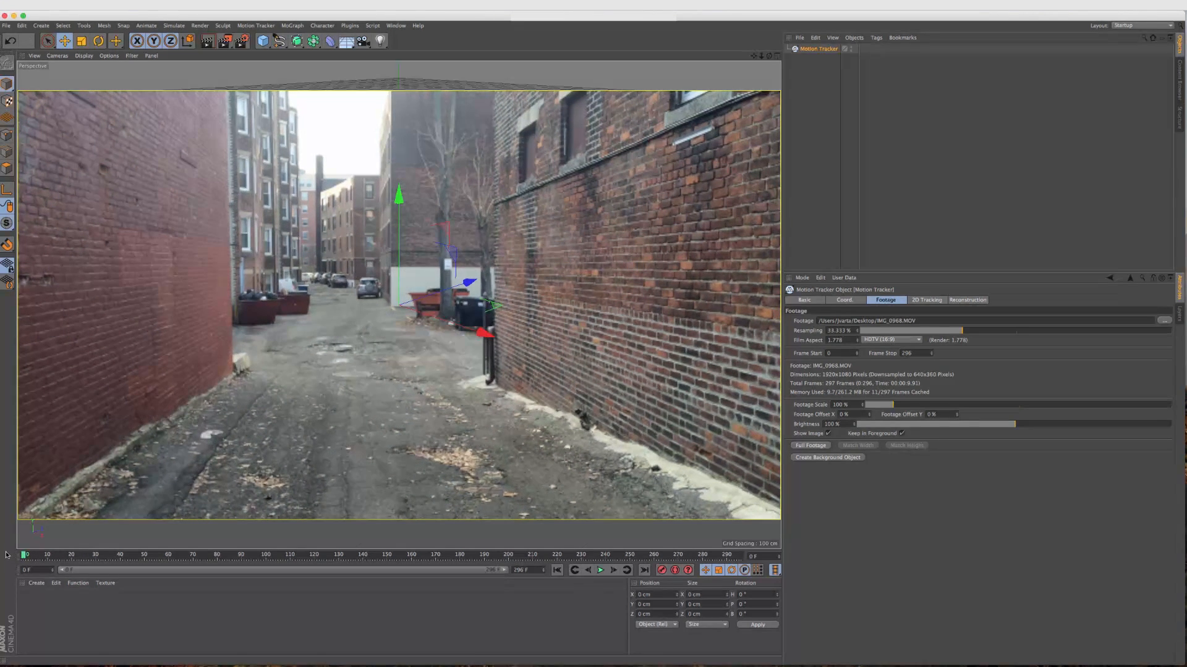
{"action": "left_click", "coordinate": [109, 56]}
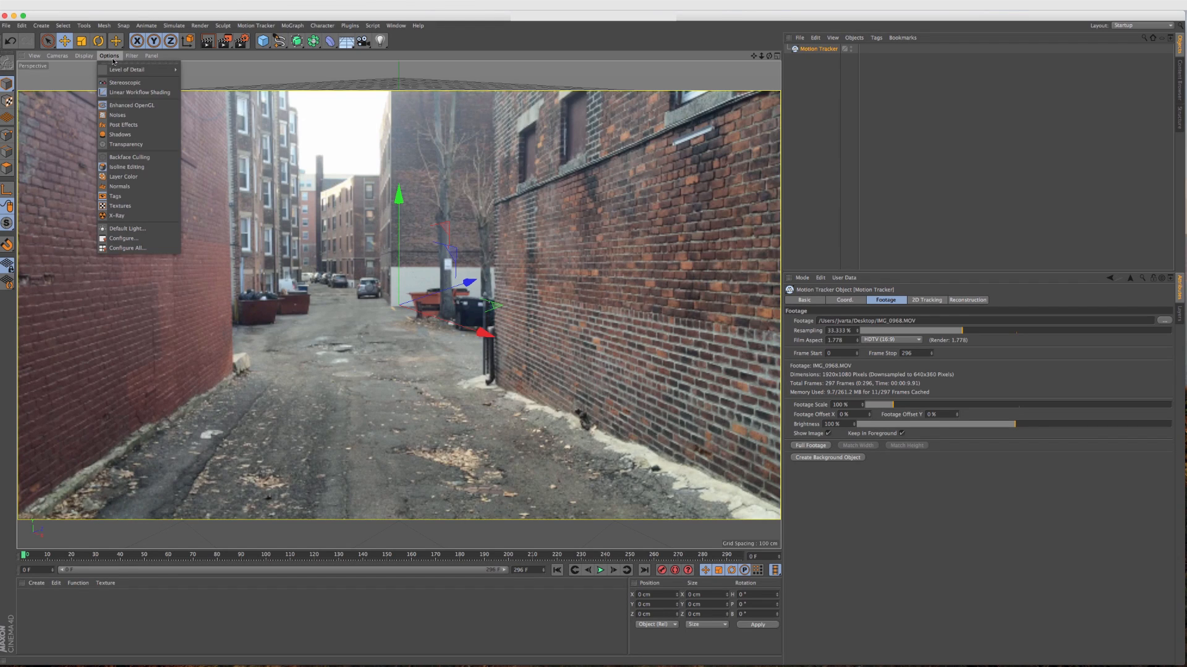
{"action": "left_click", "coordinate": [396, 137]}
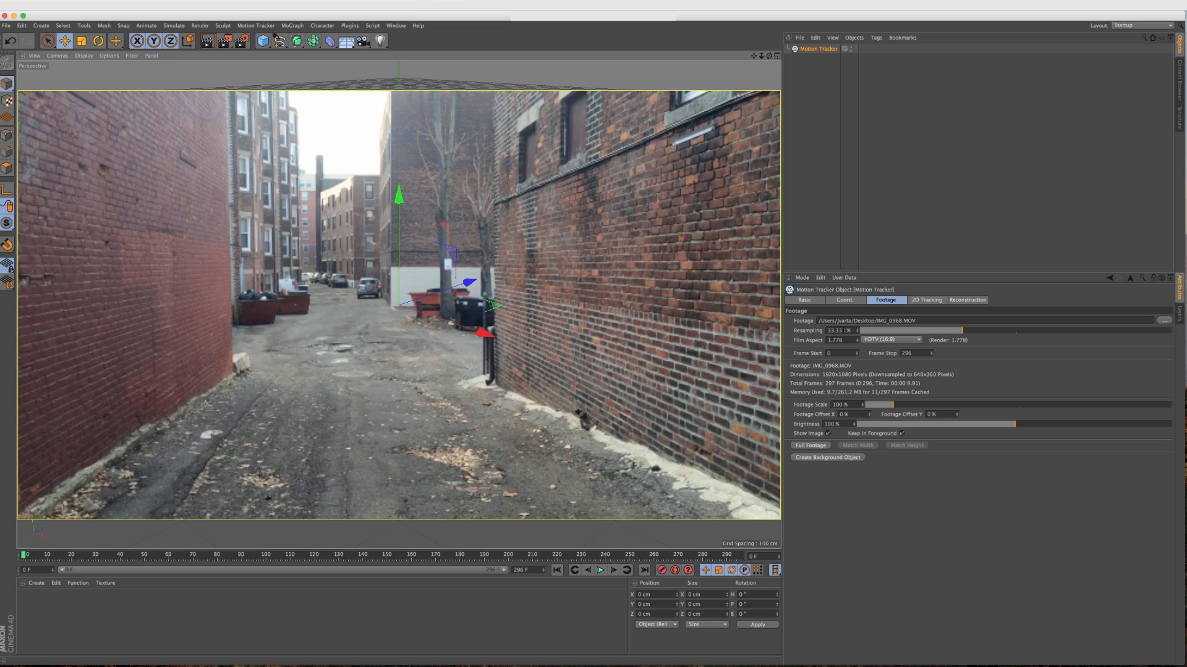
{"action": "left_click", "coordinate": [845, 331]}
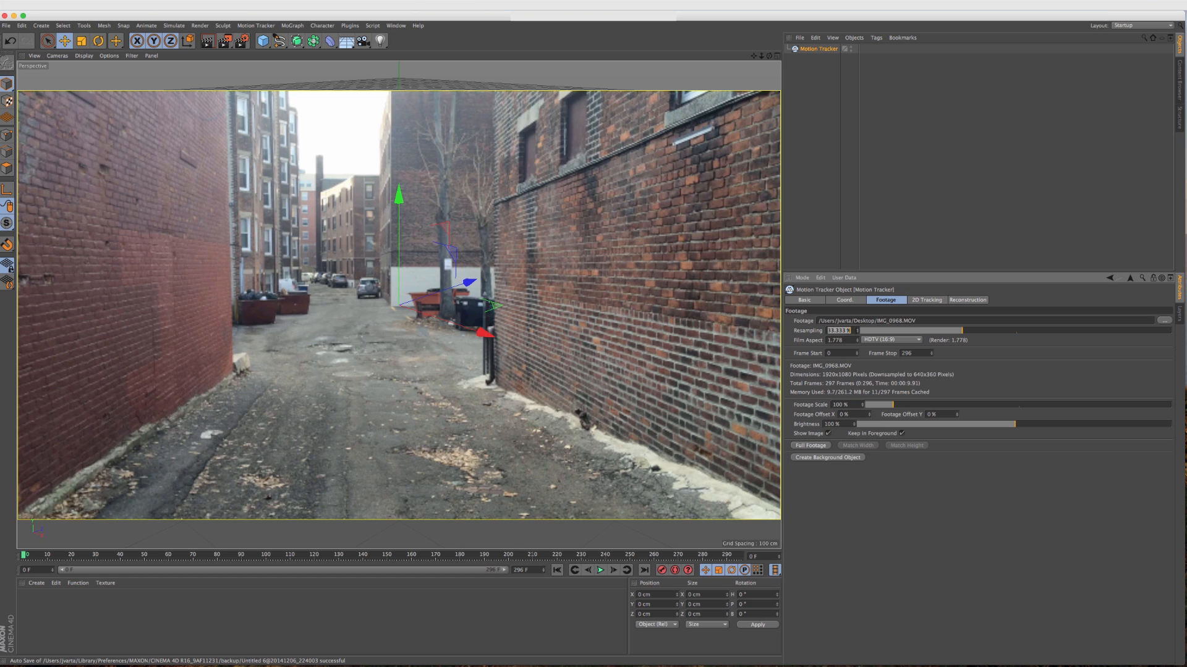
{"action": "left_click", "coordinate": [810, 332]}
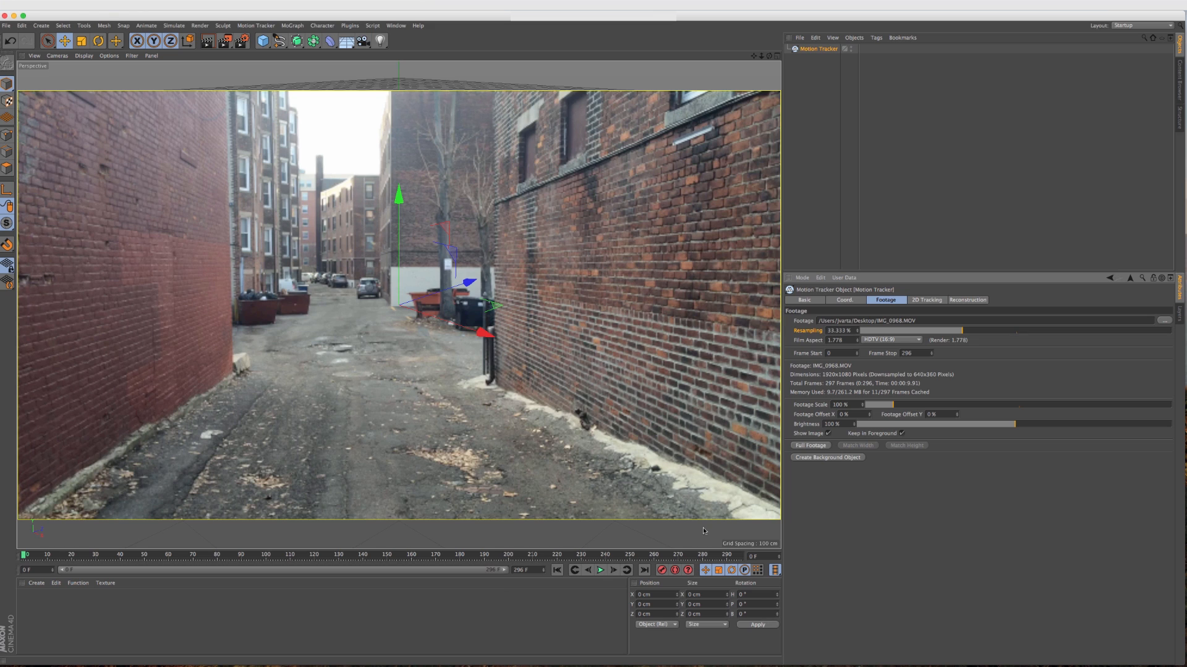
- Set the project's end frame on the timeline to 90
{"action": "left_click_drag", "start_coordinate": [531, 571], "coordinate": [496, 568]}
{"action": "type", "text": "90"}
{"action": "key", "text": "Return"}
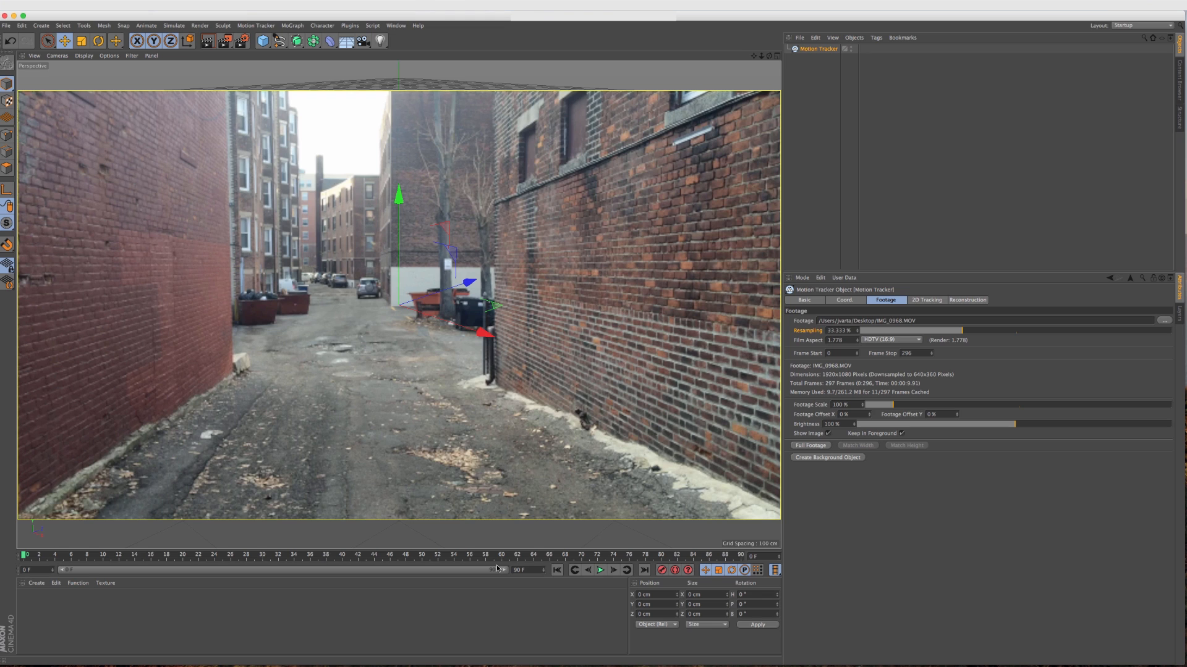
- Set the project's end frame on the timeline to 296
{"action": "left_click_drag", "start_coordinate": [532, 570], "coordinate": [494, 570]}
{"action": "type", "text": "296"}
{"action": "key", "text": "Return"}
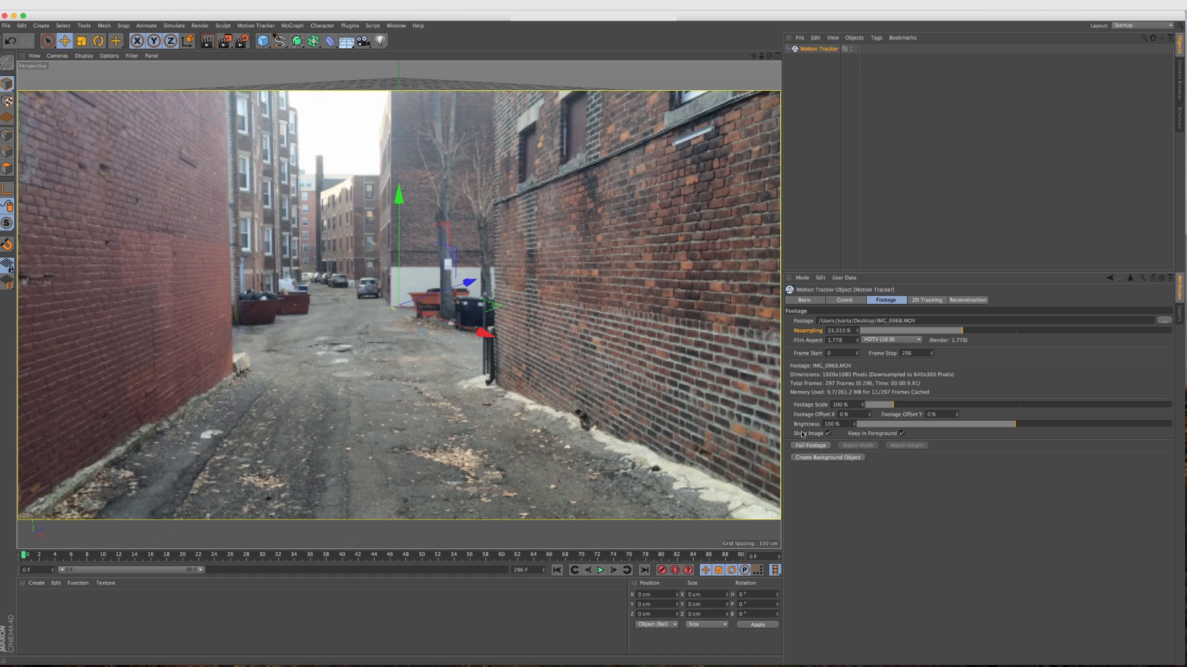
- Create a background object from the tracker footage, then delete that background object again
{"action": "left_click", "coordinate": [820, 458]}
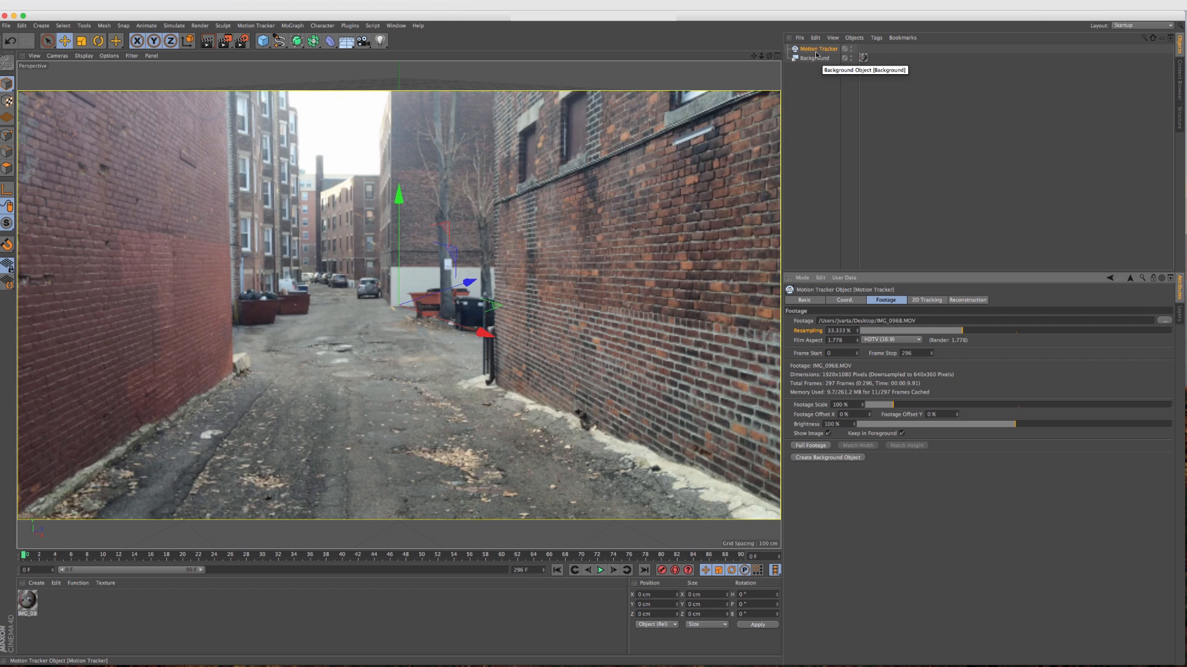
{"action": "left_click", "coordinate": [863, 58]}
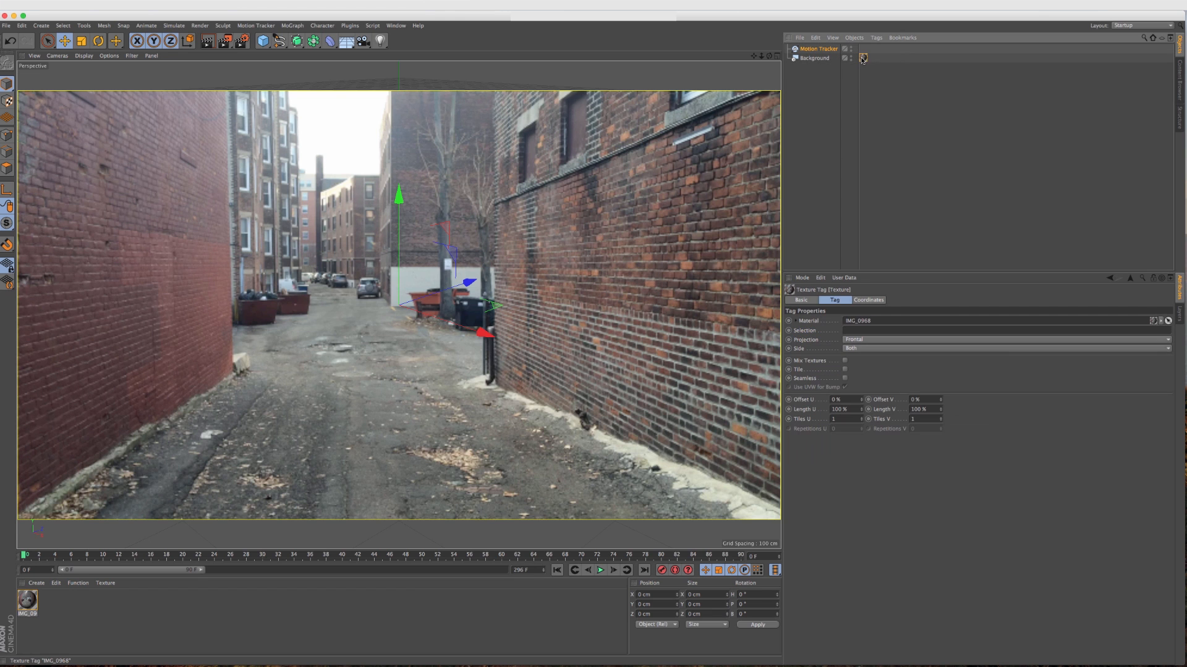
{"action": "left_click", "coordinate": [819, 59]}
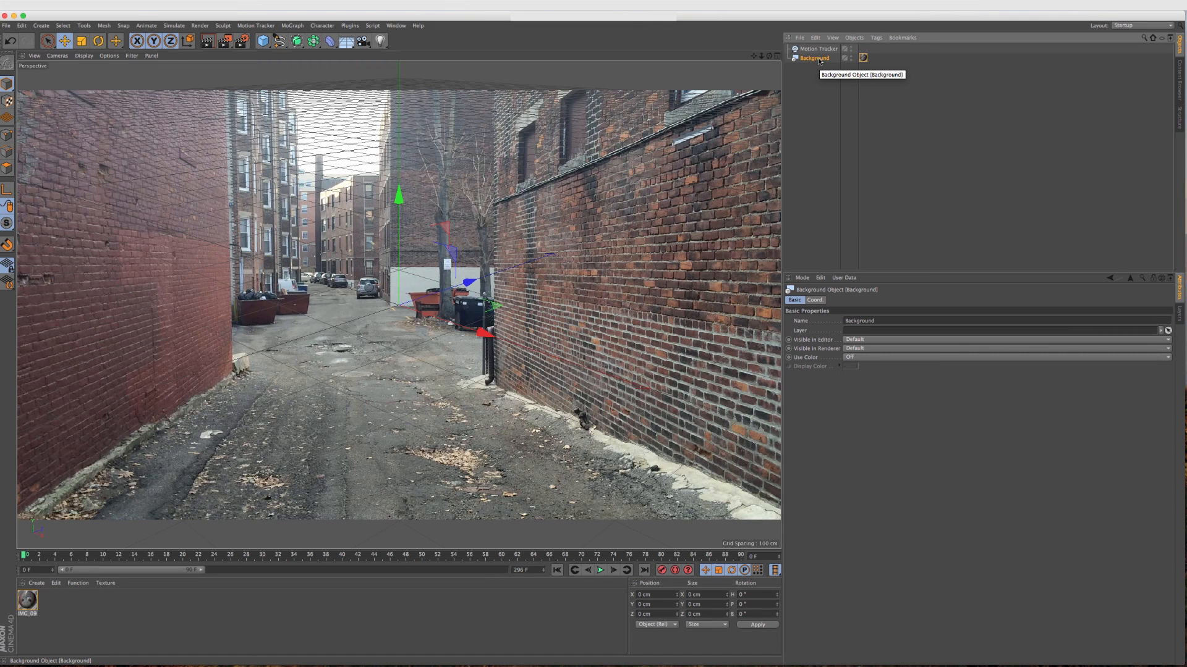
{"action": "key", "text": "Delete"}
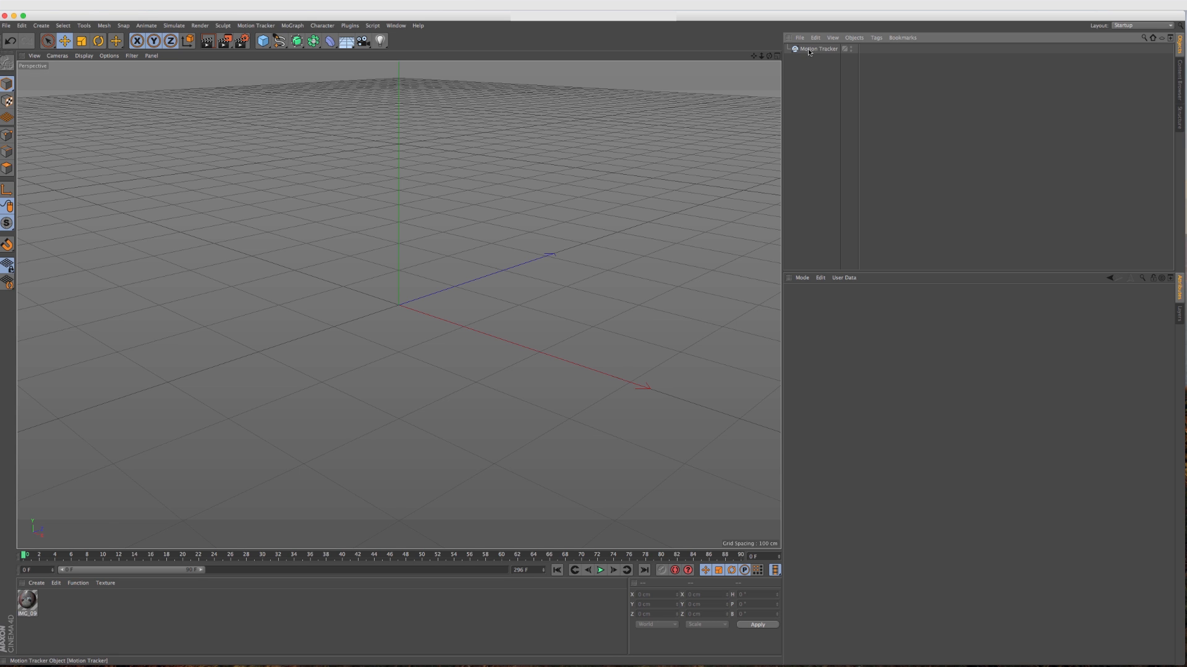
- Select the Motion Tracker object and run automatic 2D tracking on its footage
{"action": "left_click", "coordinate": [814, 52]}
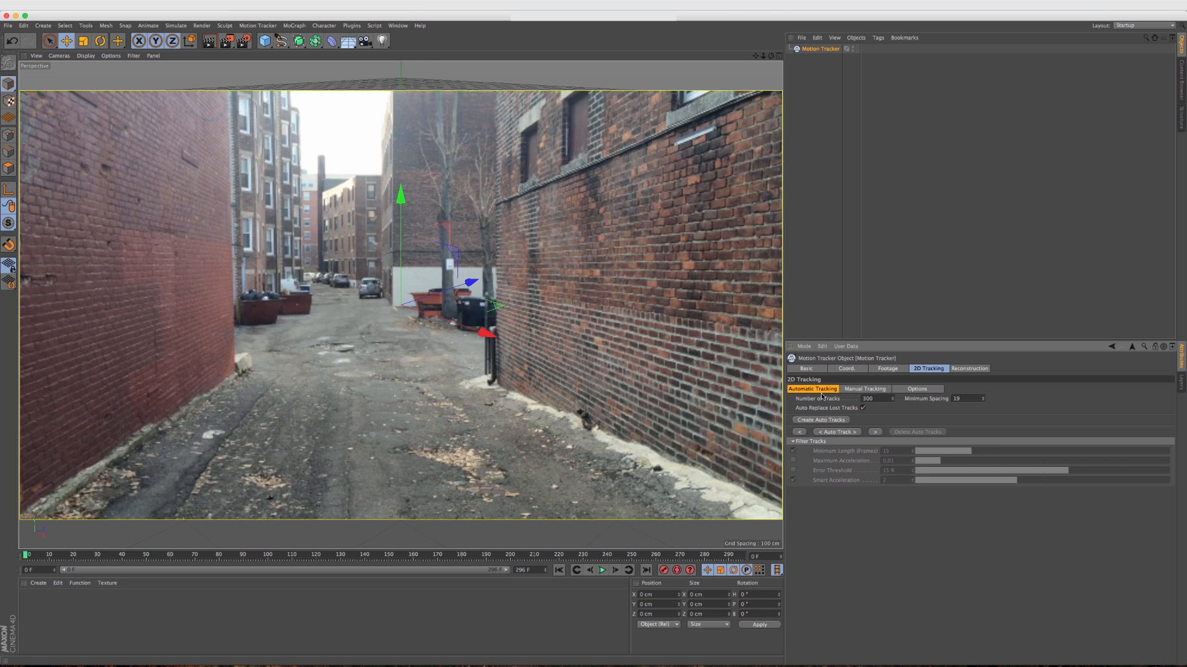
{"action": "left_click", "coordinate": [830, 432]}
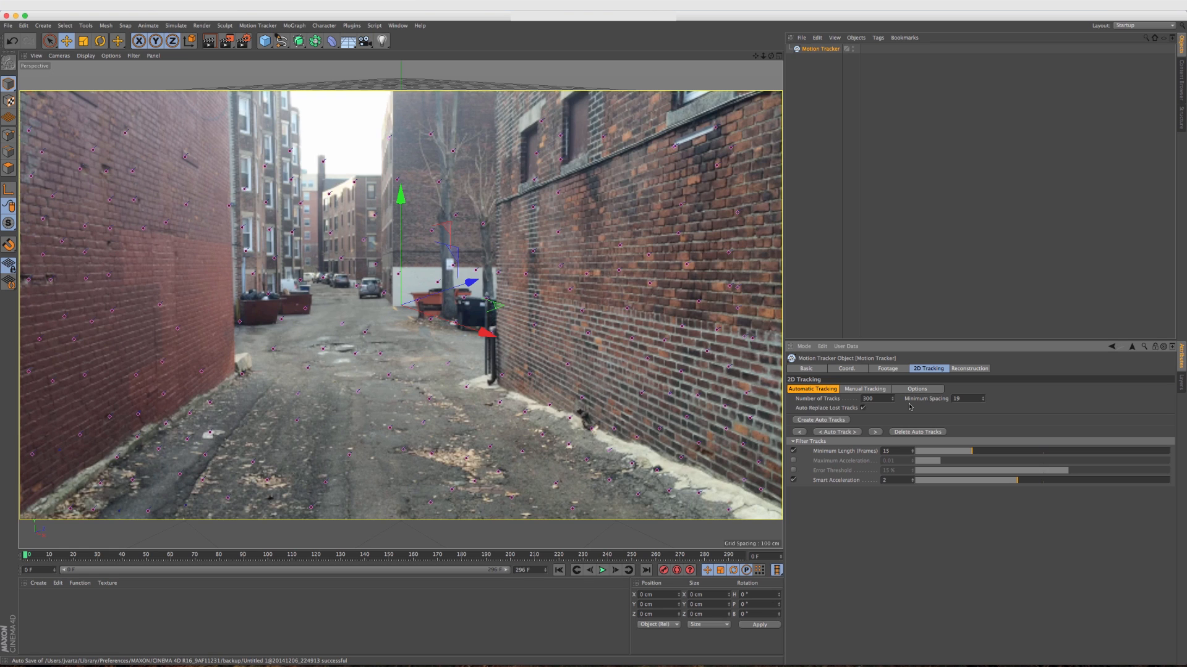
- Run the 3D solver in Full 3D Reconstruction mode with the focal length kept at Unknown but Constant
{"action": "left_click", "coordinate": [969, 369]}
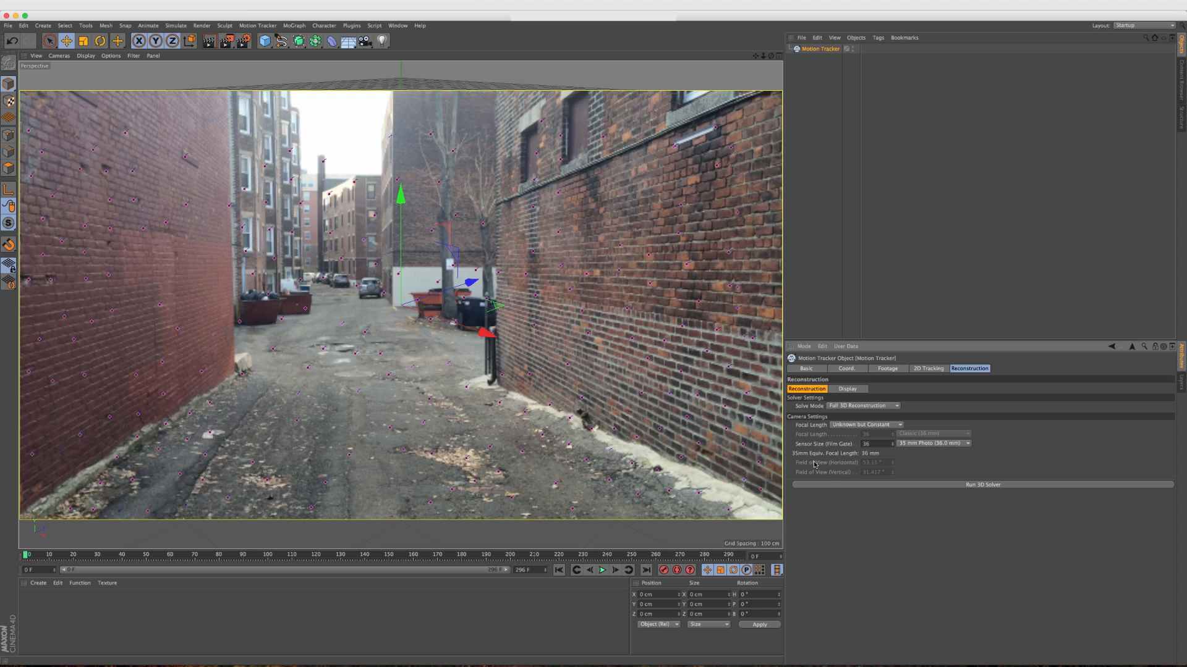
{"action": "left_click", "coordinate": [862, 425]}
{"action": "left_click", "coordinate": [820, 426]}
{"action": "left_click", "coordinate": [930, 485]}
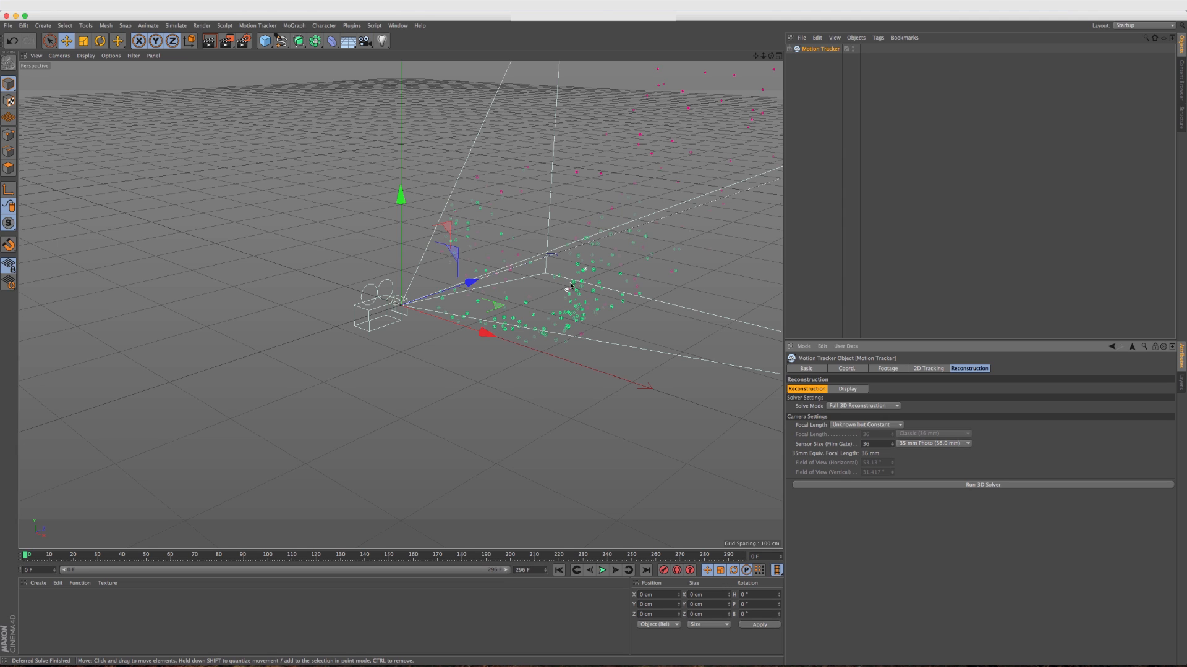
- Examine the reconstructed camera and feature points in 3D and the child objects under the Motion Tracker
{"action": "left_click_drag", "start_coordinate": [509, 273], "coordinate": [549, 326], "text": "alt"}
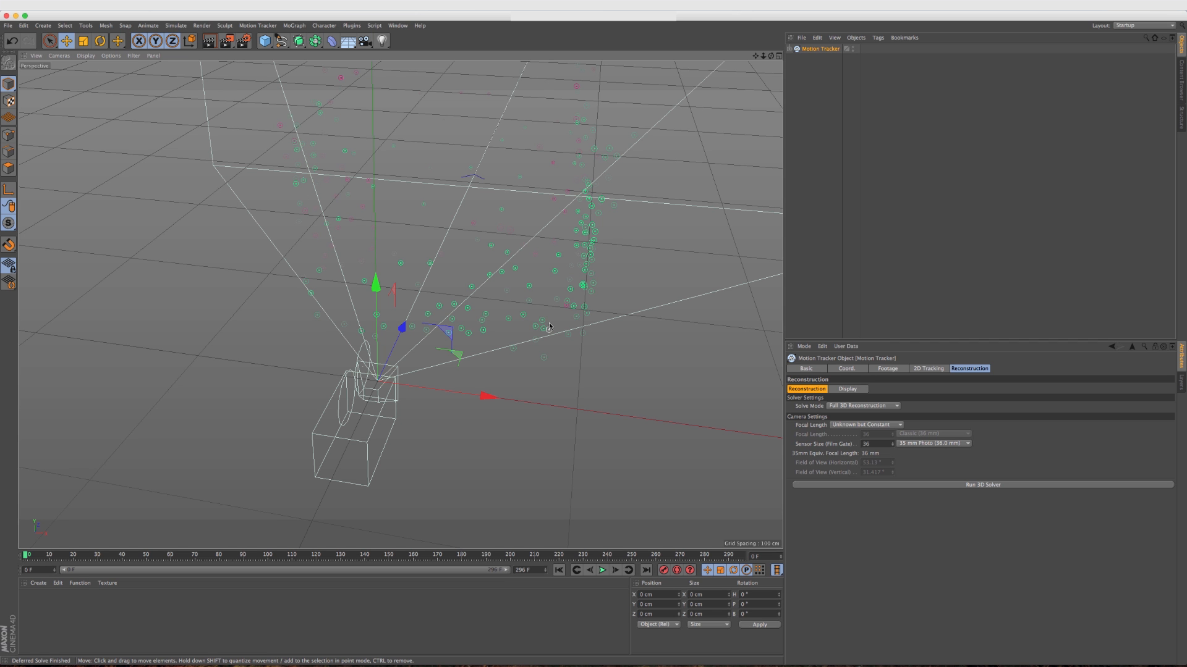
{"action": "mouse_move", "coordinate": [480, 326]}
{"action": "left_mouse_down", "text": "alt"}
{"action": "mouse_move", "coordinate": [471, 331]}
{"action": "mouse_move", "coordinate": [493, 308]}
{"action": "mouse_move", "coordinate": [556, 319]}
{"action": "mouse_move", "coordinate": [433, 291]}
{"action": "mouse_move", "coordinate": [493, 324]}
{"action": "left_mouse_up", "text": "alt"}
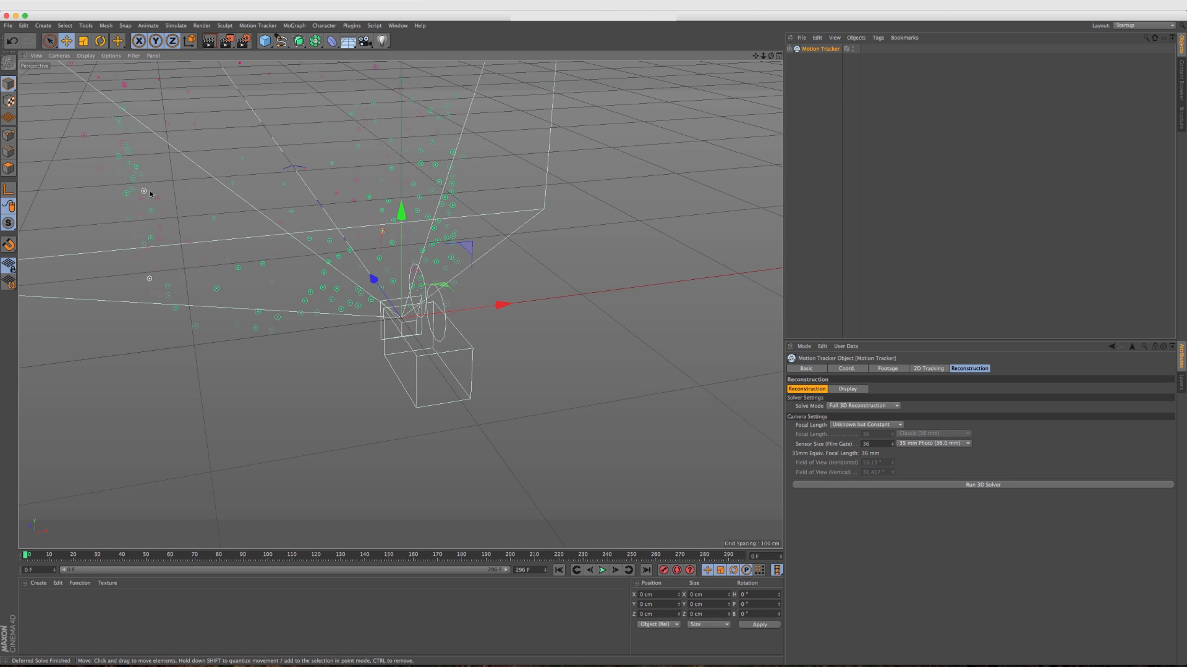
{"action": "left_click_drag", "start_coordinate": [163, 261], "coordinate": [162, 261], "text": "alt"}
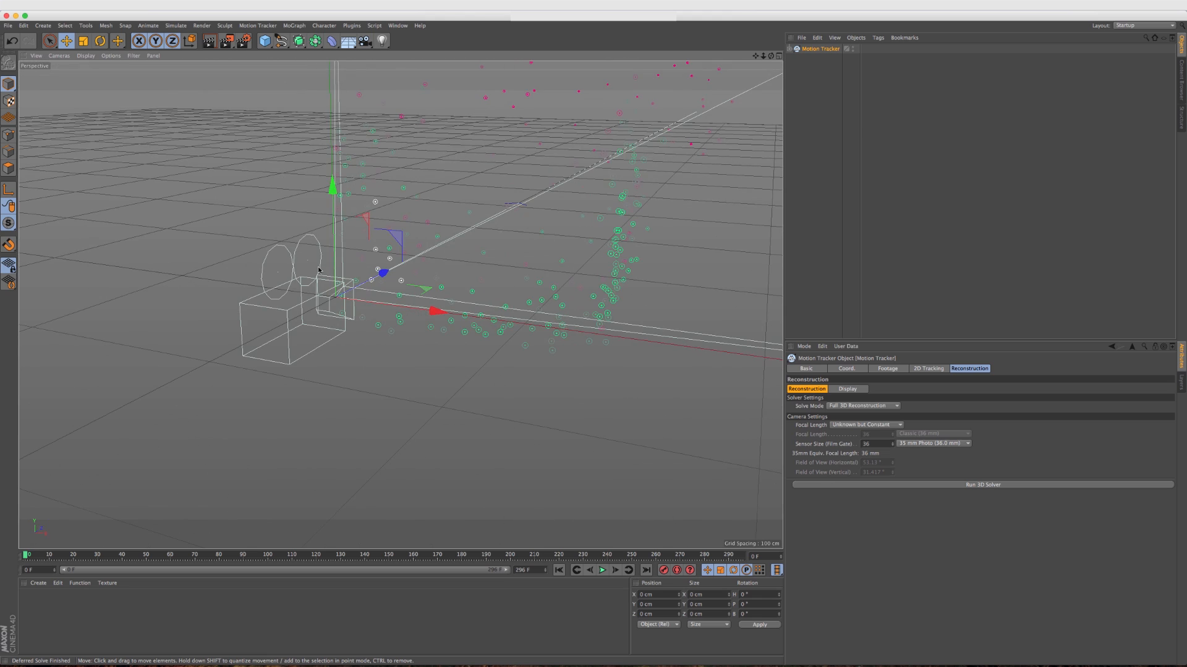
{"action": "left_click_drag", "start_coordinate": [402, 290], "coordinate": [529, 311], "text": "alt"}
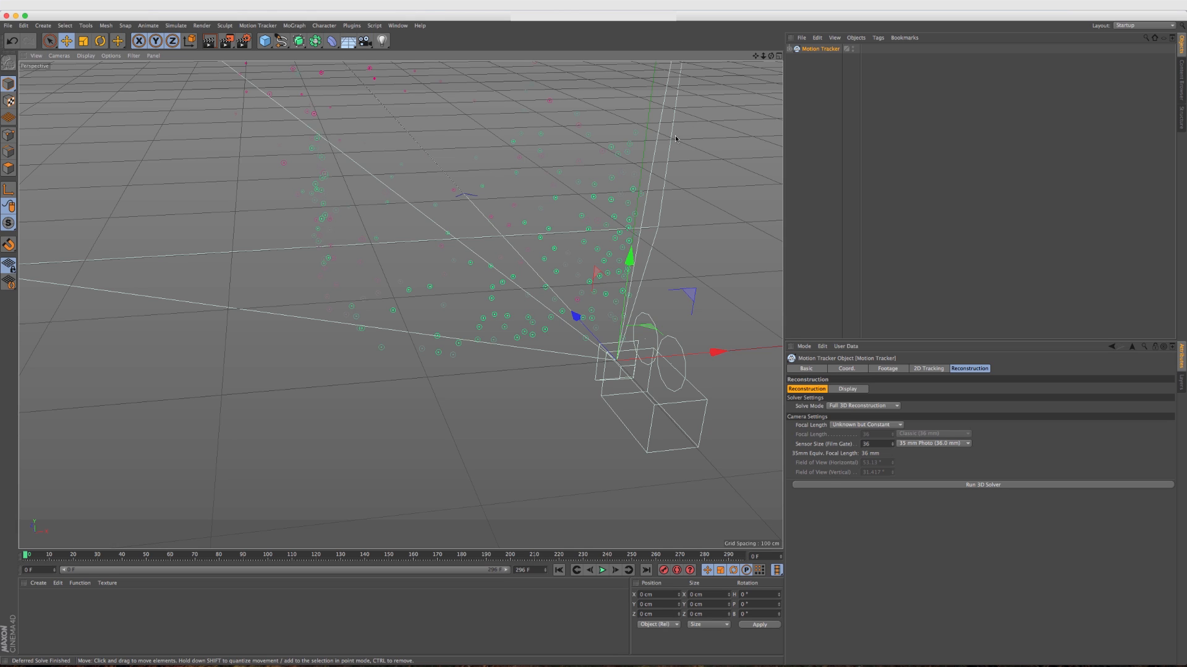
{"action": "left_click", "coordinate": [789, 49]}
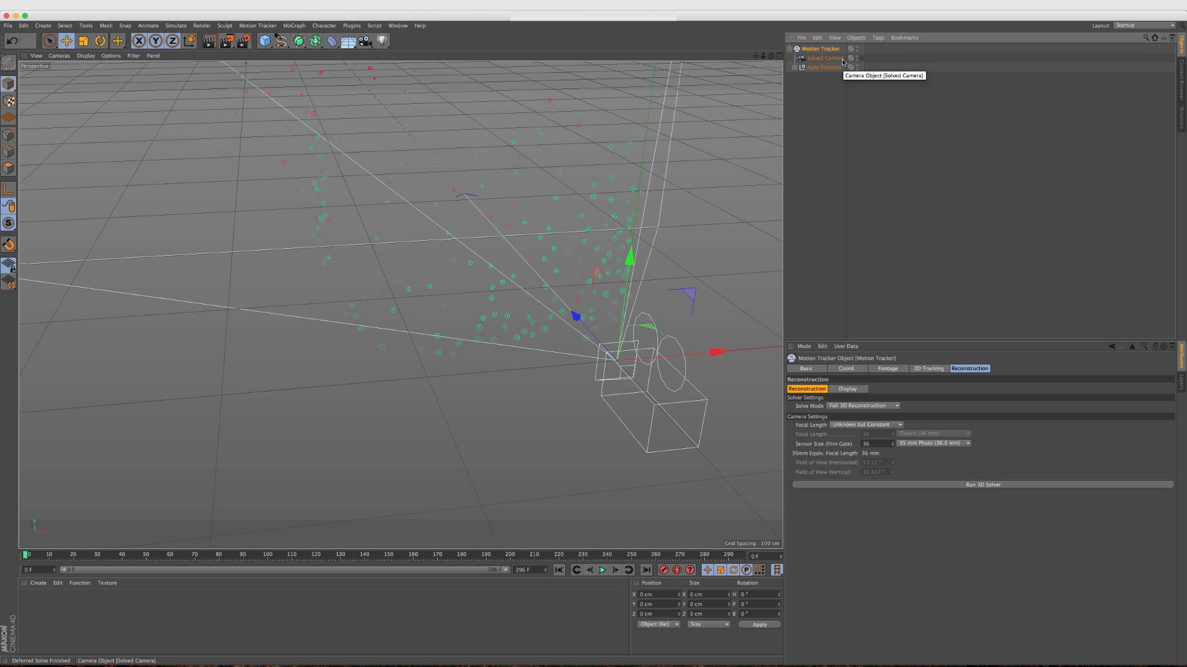
{"action": "left_click", "coordinate": [795, 66]}
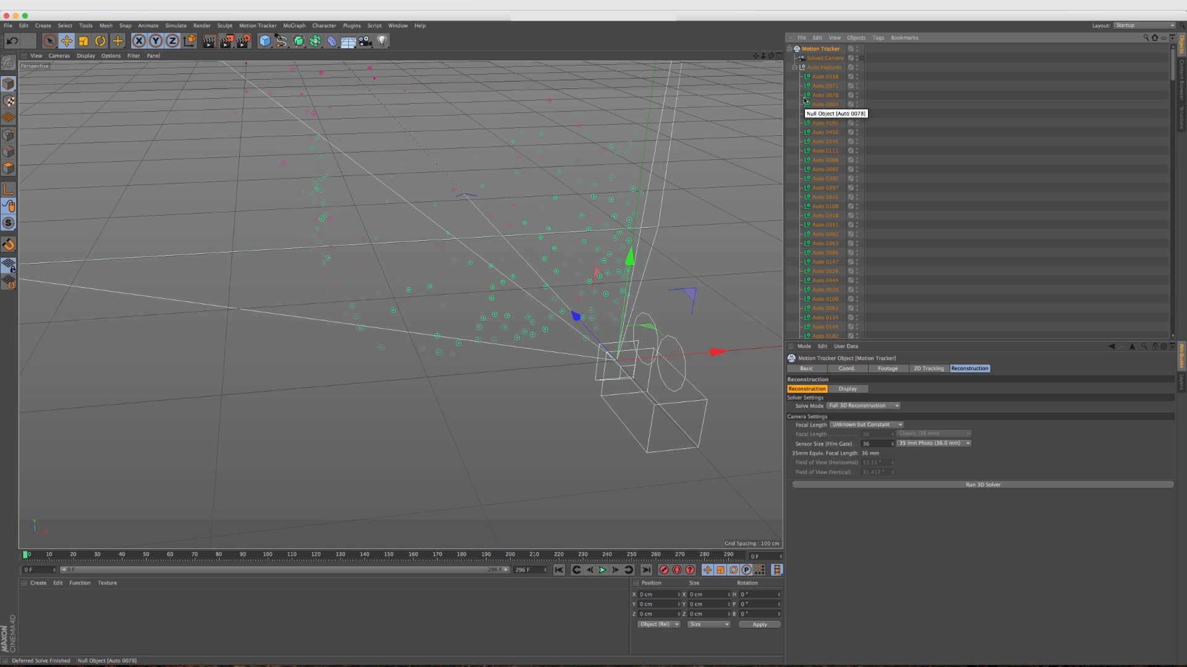
{"action": "left_click", "coordinate": [795, 66]}
- Look through the Solved Camera and scrub the timeline to check how the feature points follow the footage
{"action": "left_click", "coordinate": [861, 58]}
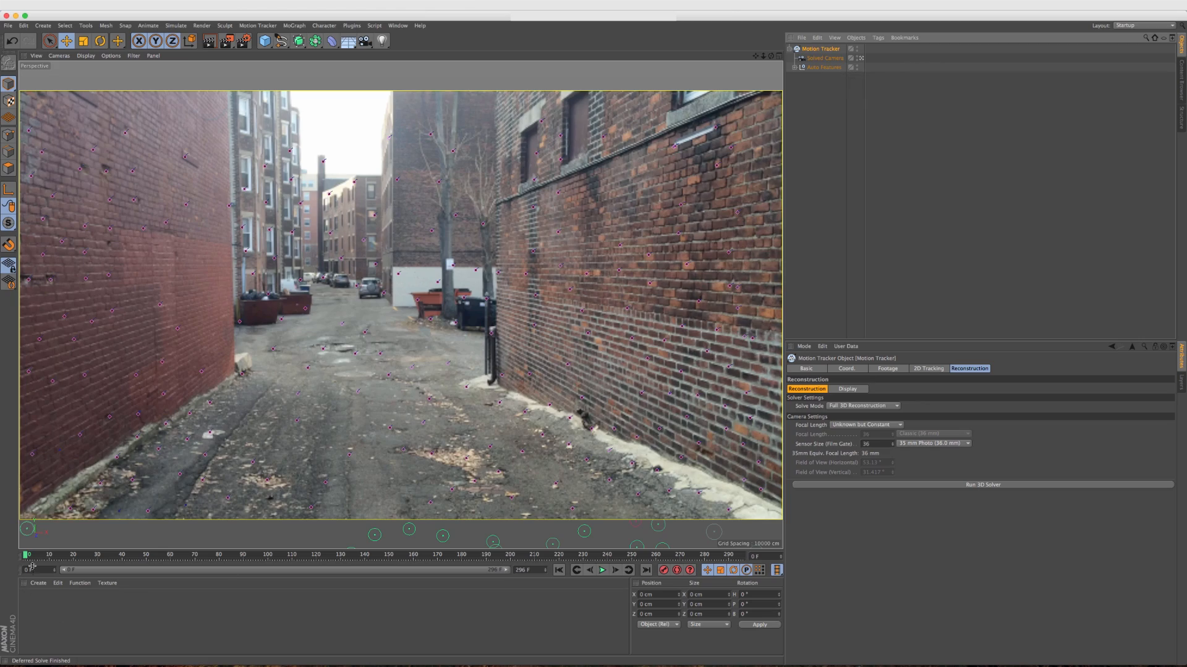
{"action": "left_click_drag", "start_coordinate": [27, 556], "coordinate": [127, 555]}
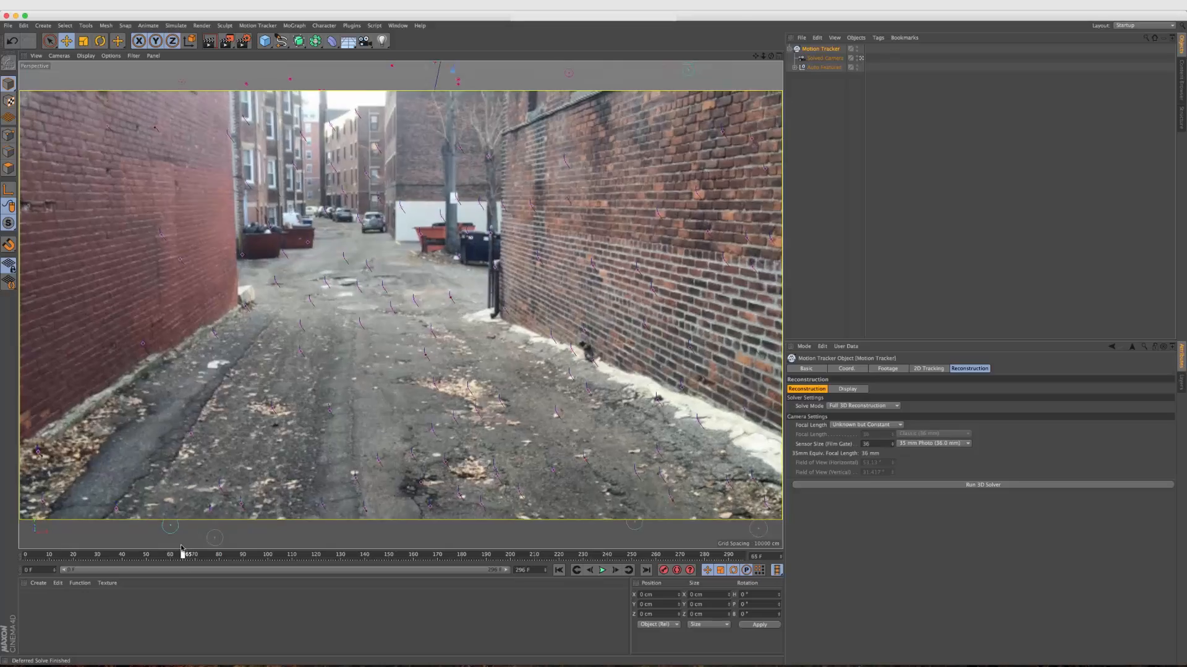
{"action": "left_click_drag", "start_coordinate": [147, 554], "coordinate": [124, 554]}
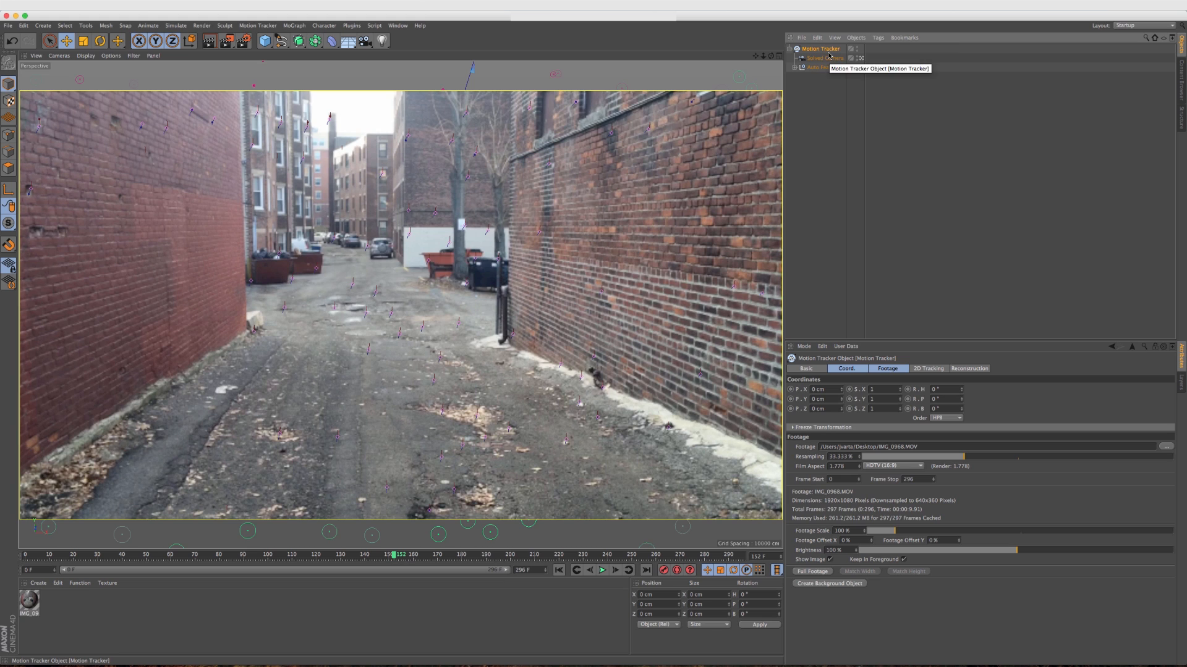
- Add a Position Constraint to the Motion Tracker and target a ground feature near the middle of the alley
{"action": "left_click", "coordinate": [878, 38]}
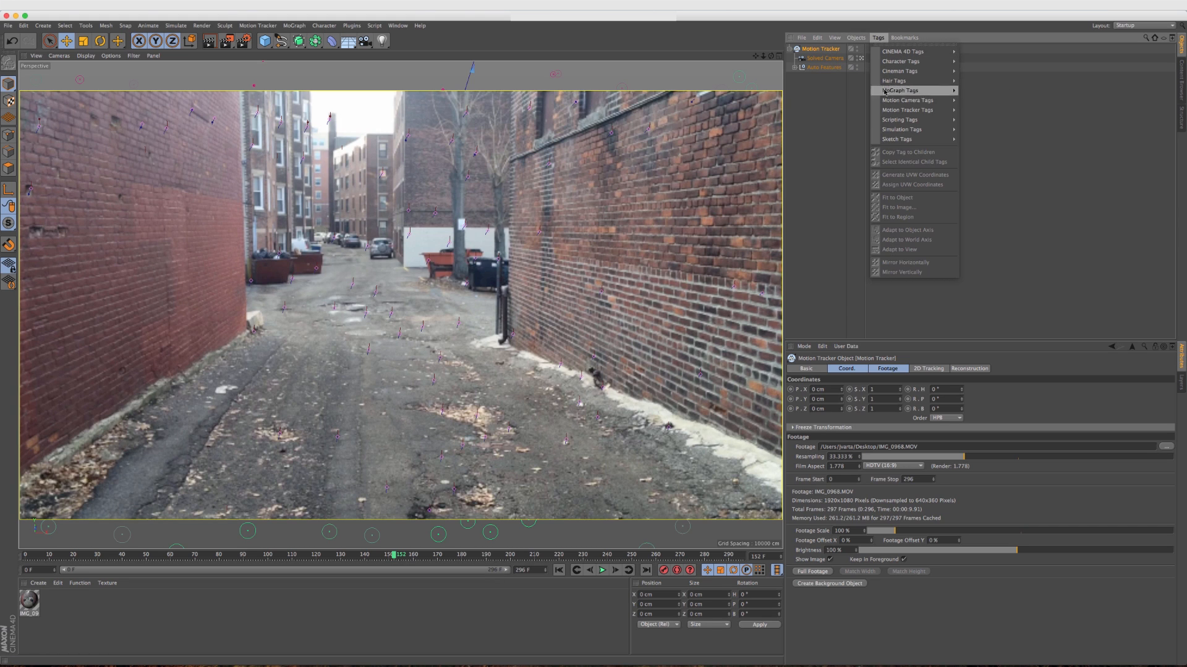
{"action": "mouse_move", "coordinate": [895, 111]}
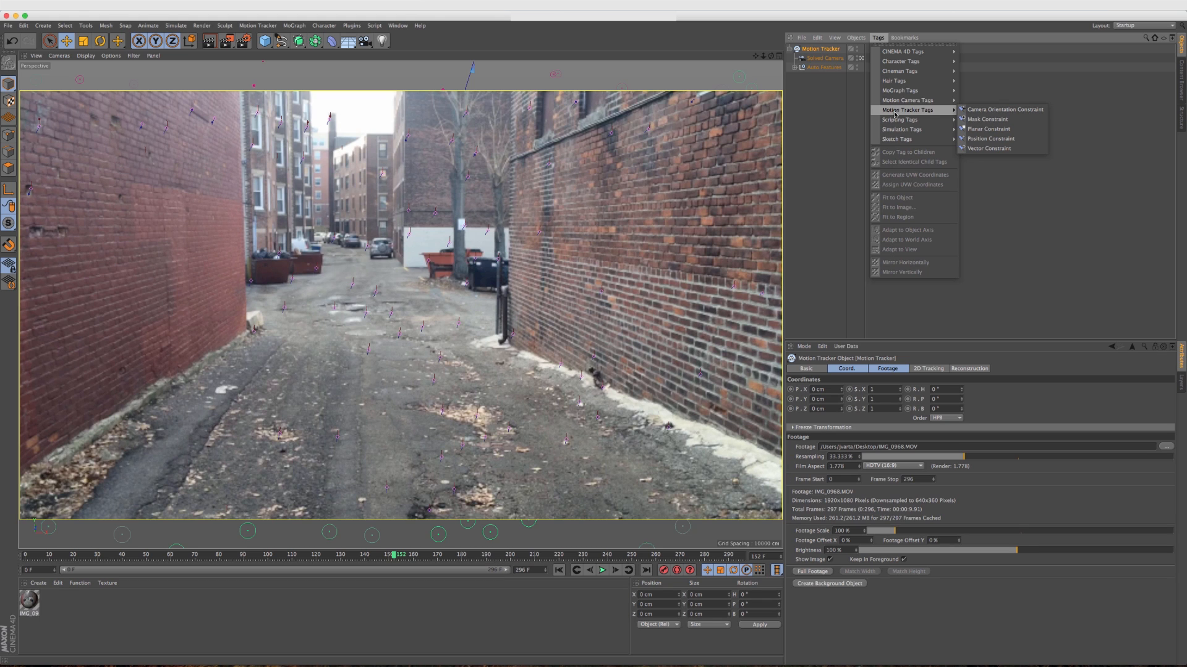
{"action": "left_click", "coordinate": [979, 140]}
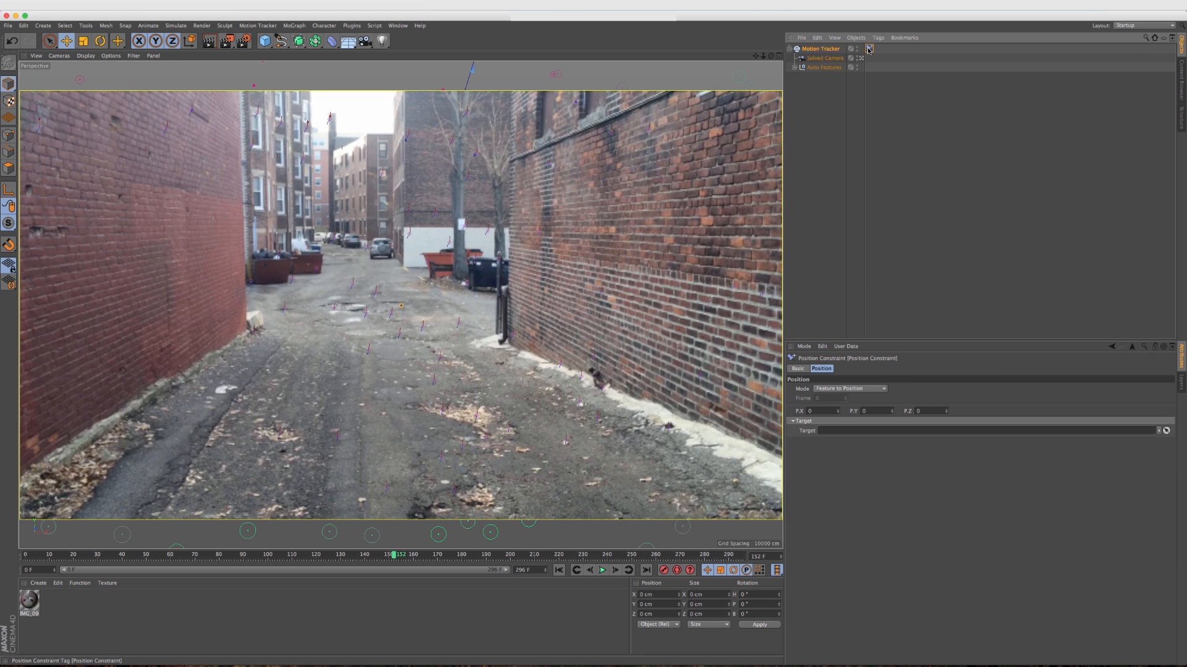
{"action": "left_click", "coordinate": [401, 306]}
{"action": "left_click", "coordinate": [366, 349]}
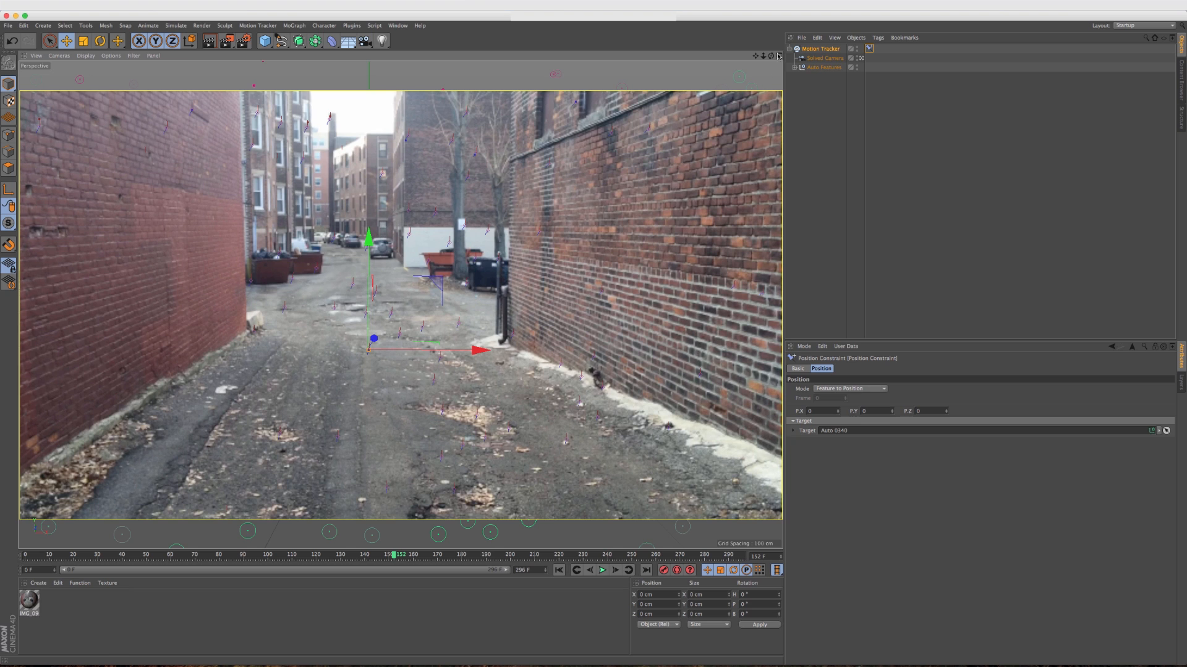
- Add a Planar Constraint to the Motion Tracker and define its plane with three feature points on the alley ground
{"action": "left_click", "coordinate": [829, 50]}
{"action": "left_click", "coordinate": [877, 38]}
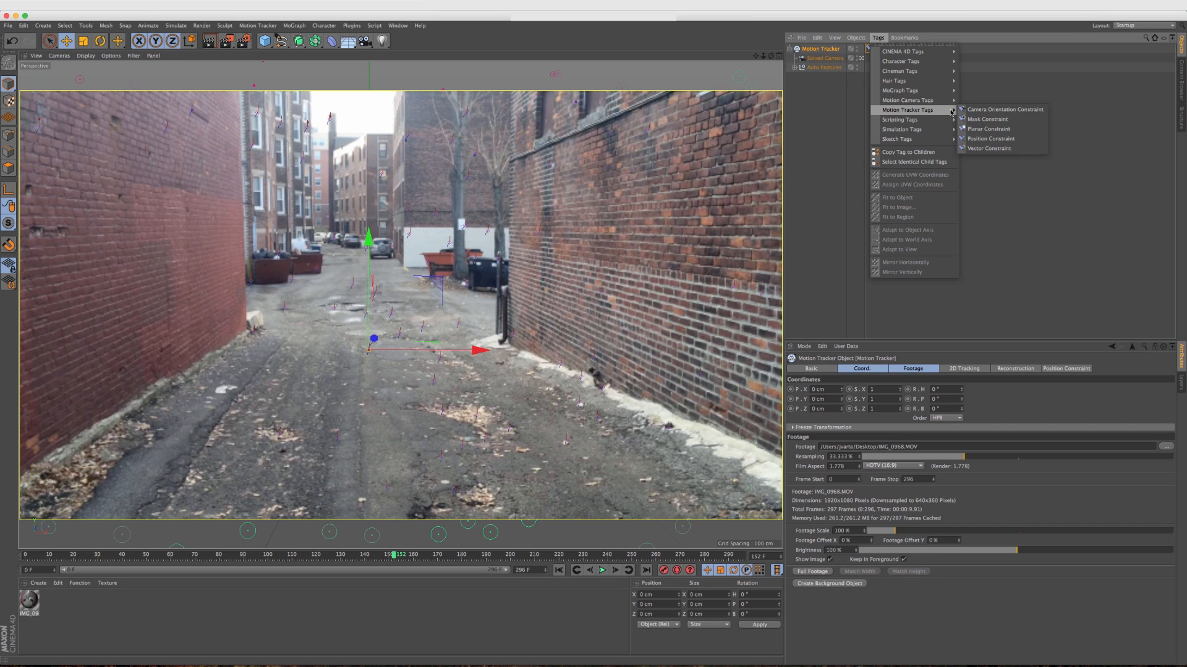
{"action": "left_click", "coordinate": [989, 128]}
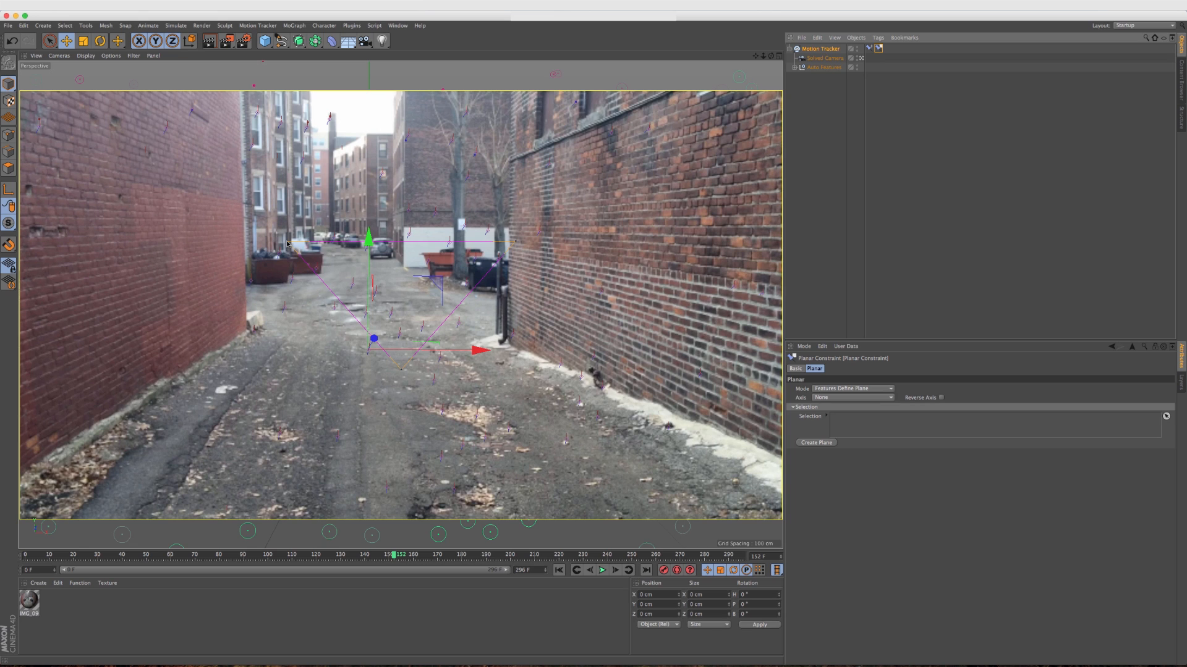
{"action": "left_click_drag", "start_coordinate": [288, 244], "coordinate": [285, 309]}
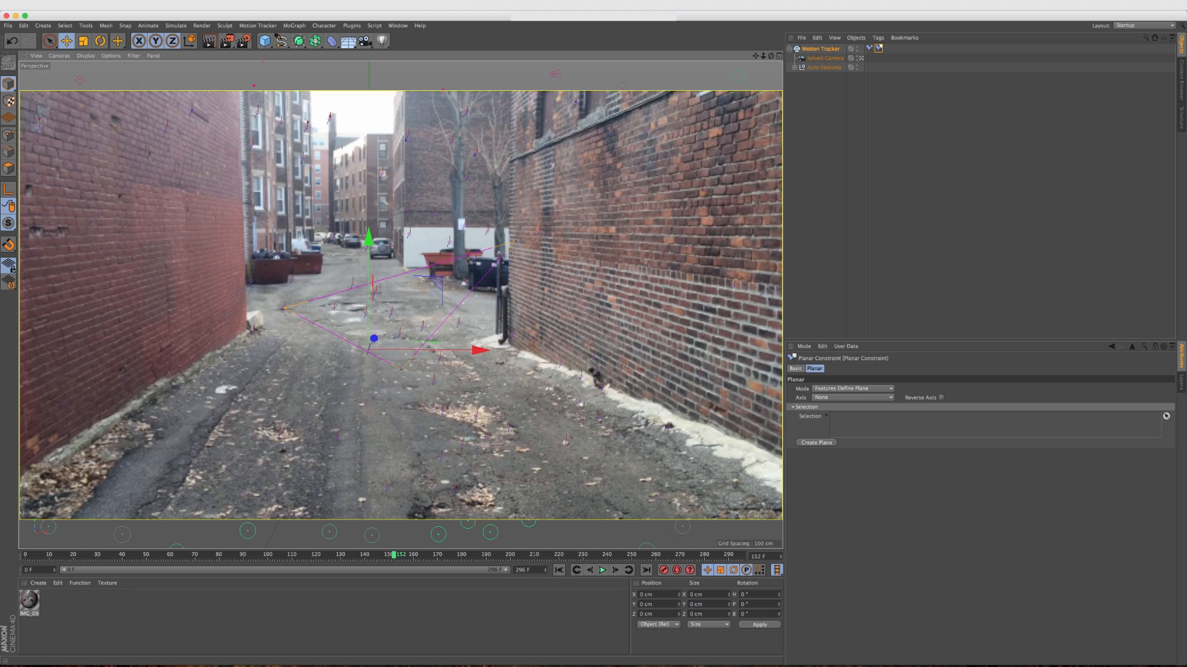
{"action": "left_click_drag", "start_coordinate": [284, 309], "coordinate": [285, 309]}
{"action": "left_click_drag", "start_coordinate": [499, 249], "coordinate": [459, 321]}
{"action": "left_click", "coordinate": [457, 324]}
{"action": "left_click", "coordinate": [338, 436]}
- Create a plane from the Planar Constraint and inspect it in 3D outside the Solved Camera
{"action": "left_click", "coordinate": [817, 443]}
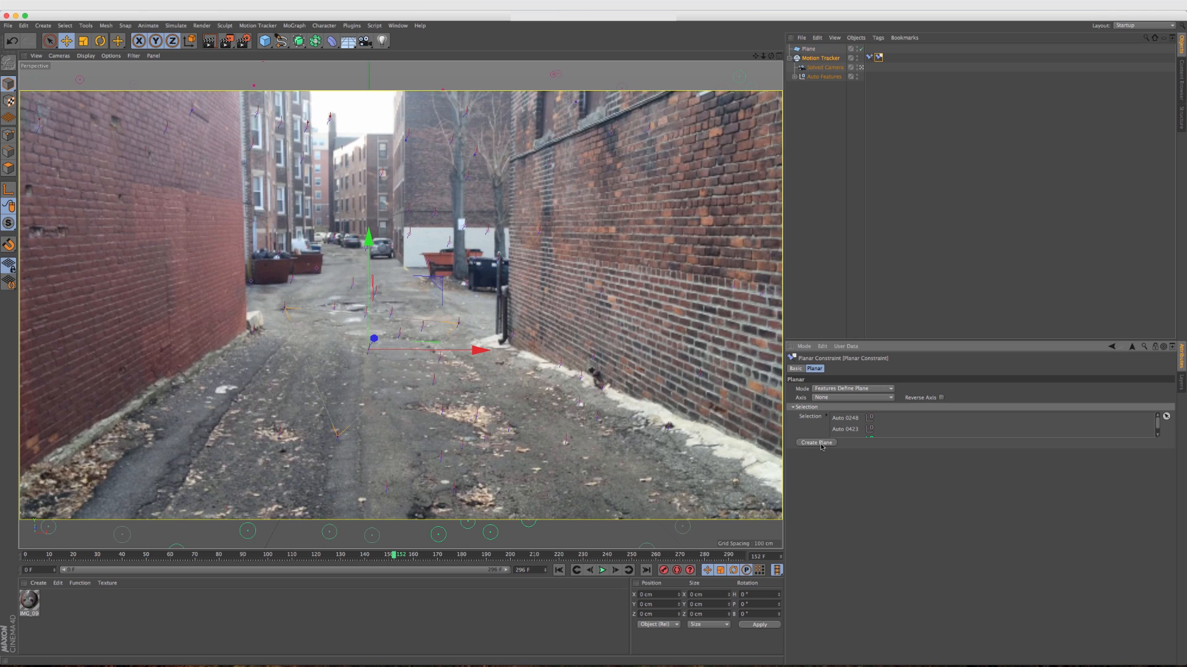
{"action": "left_click", "coordinate": [810, 52]}
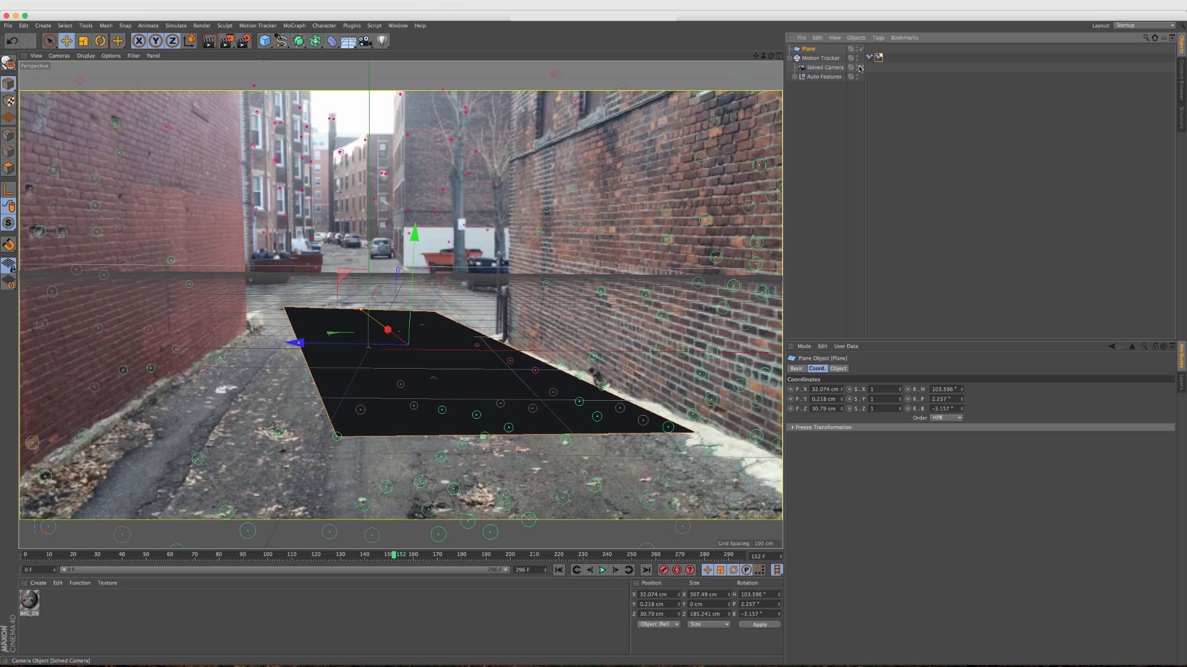
{"action": "left_click", "coordinate": [864, 67]}
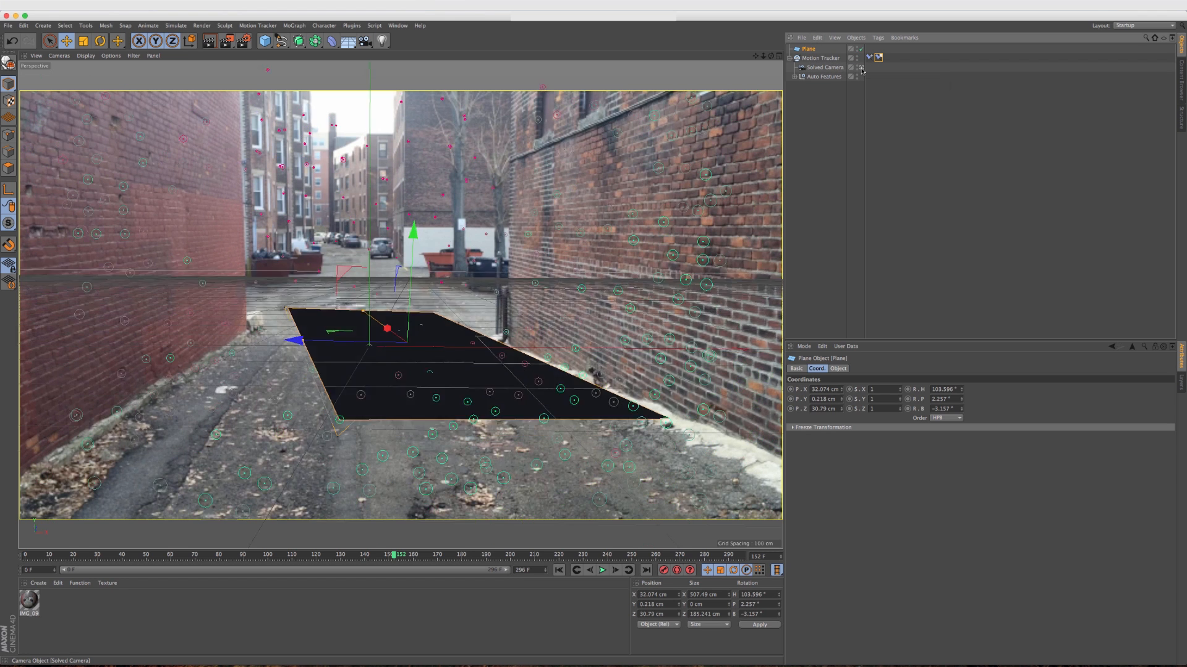
{"action": "left_click_drag", "start_coordinate": [437, 346], "coordinate": [438, 475], "text": "alt"}
{"action": "scroll", "coordinate": [455, 346], "scroll_direction": "down", "scroll_amount": 3}
{"action": "middle_click_drag", "start_coordinate": [442, 345], "coordinate": [474, 335], "text": "alt"}
{"action": "left_click_drag", "start_coordinate": [475, 335], "coordinate": [493, 319], "text": "alt"}
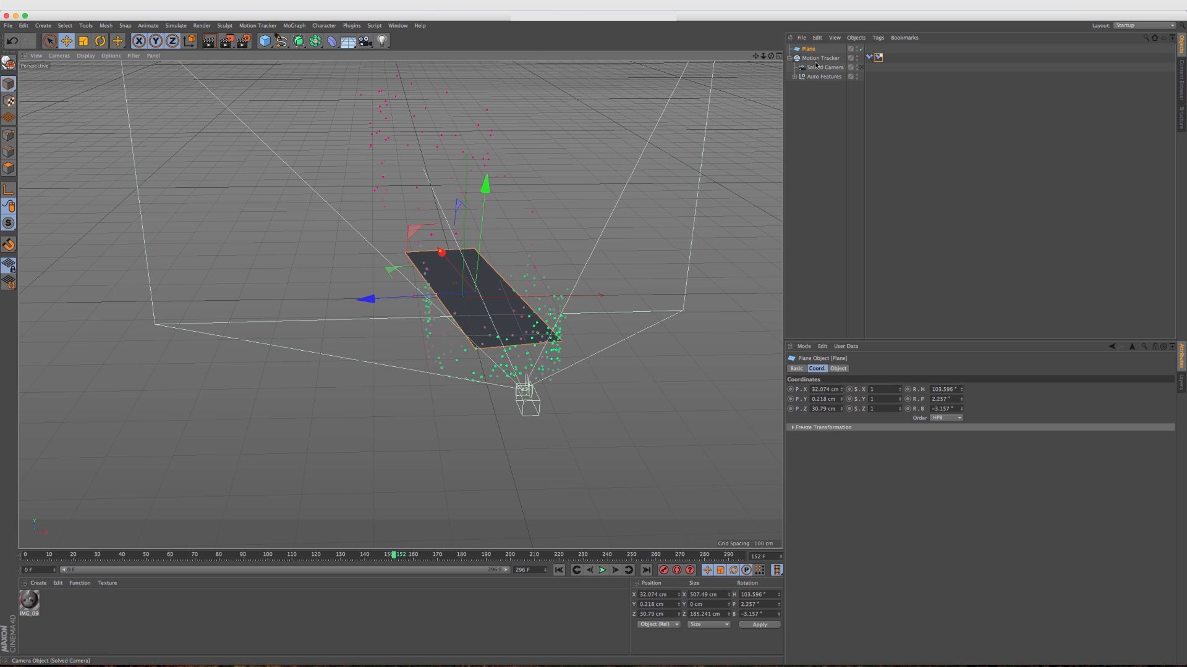
- Set the plane's rotation to 90° heading, 0° pitch and 0° bank
{"action": "left_click", "coordinate": [937, 389]}
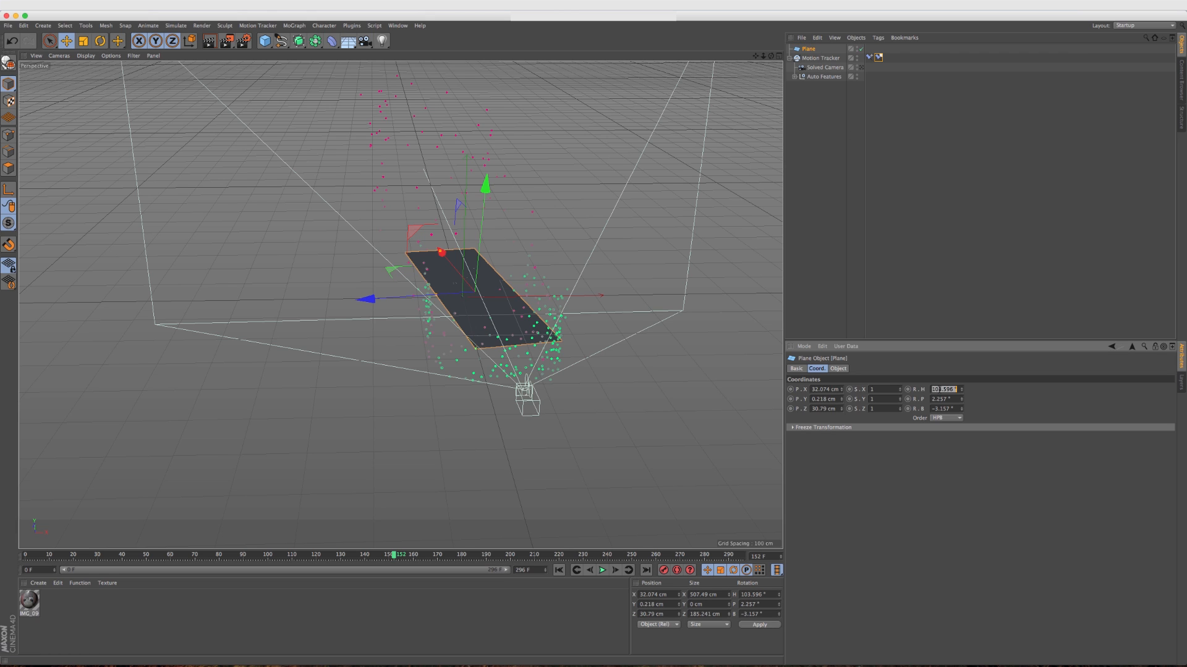
{"action": "type", "text": "90"}
{"action": "key", "text": "Return"}
{"action": "left_click", "coordinate": [952, 400]}
{"action": "type", "text": "0"}
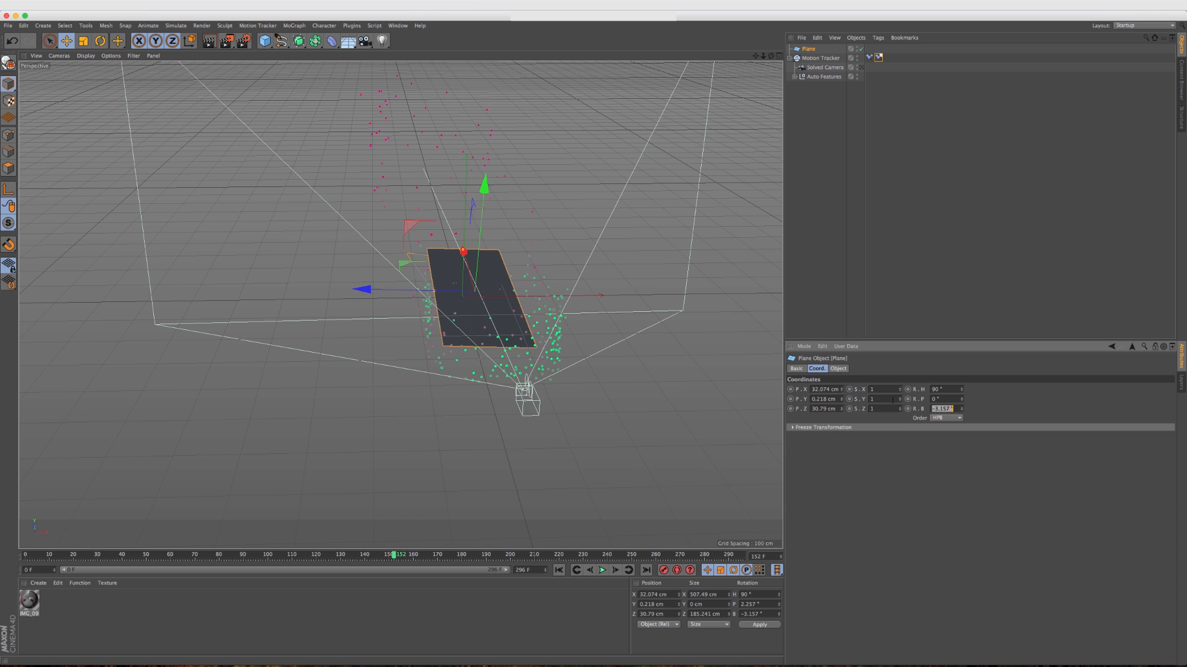
{"action": "key", "text": "Tab"}
{"action": "type", "text": "0"}
{"action": "key", "text": "Return"}
- Slide the plane along the ground toward the camera to a Z position of about -114 cm
{"action": "mouse_move", "coordinate": [487, 328]}
{"action": "left_mouse_down", "text": "alt"}
{"action": "mouse_move", "coordinate": [482, 281]}
{"action": "mouse_move", "coordinate": [484, 322]}
{"action": "left_mouse_up", "text": "alt"}
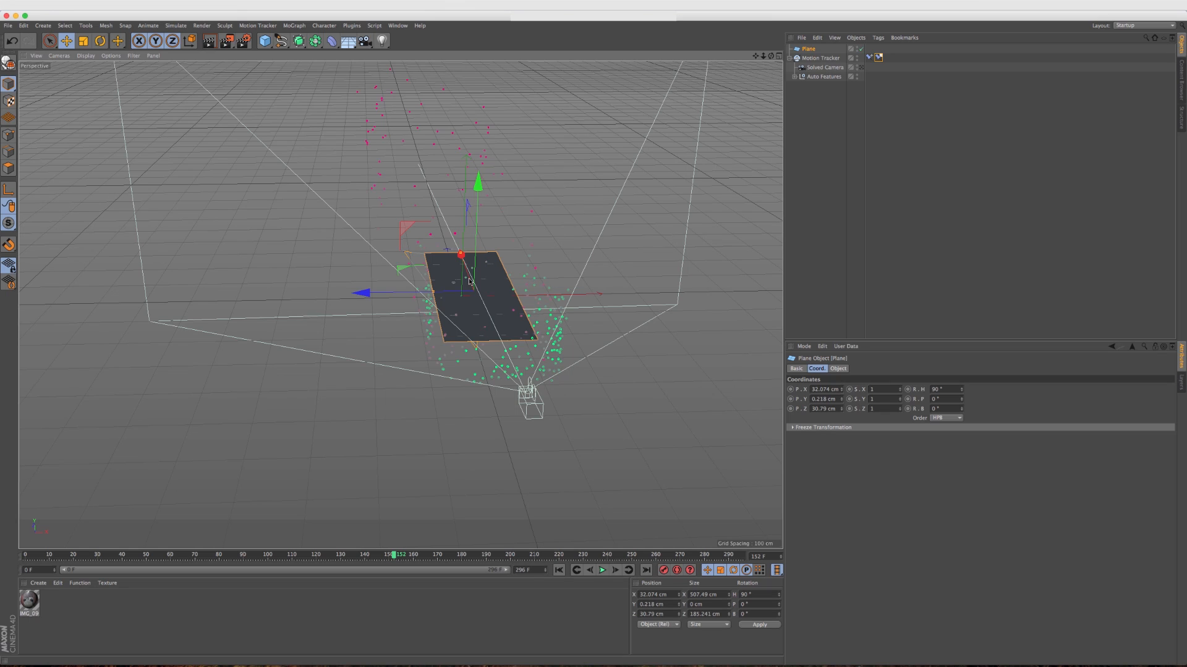
{"action": "left_click", "coordinate": [807, 106]}
{"action": "left_click", "coordinate": [808, 49]}
{"action": "left_click_drag", "start_coordinate": [462, 264], "coordinate": [469, 320]}
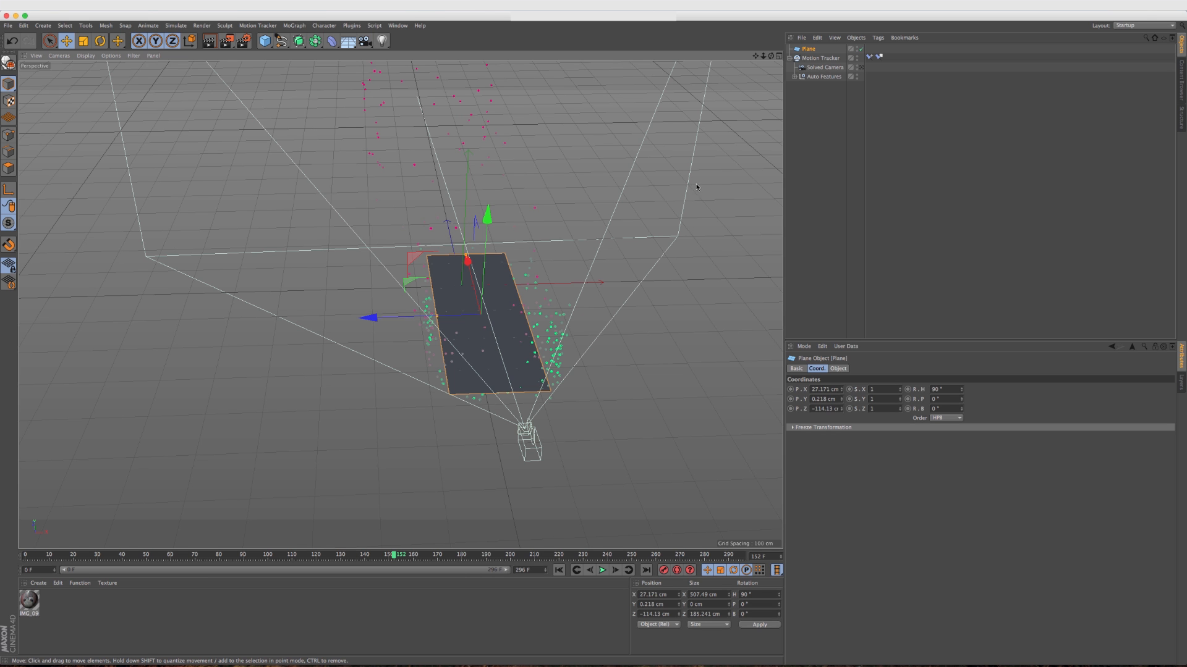
- Through the Solved Camera, fit the plane to the alley ground at about 729 × 261 cm and 93.2° heading, then scrub to check it
{"action": "left_click", "coordinate": [860, 68]}
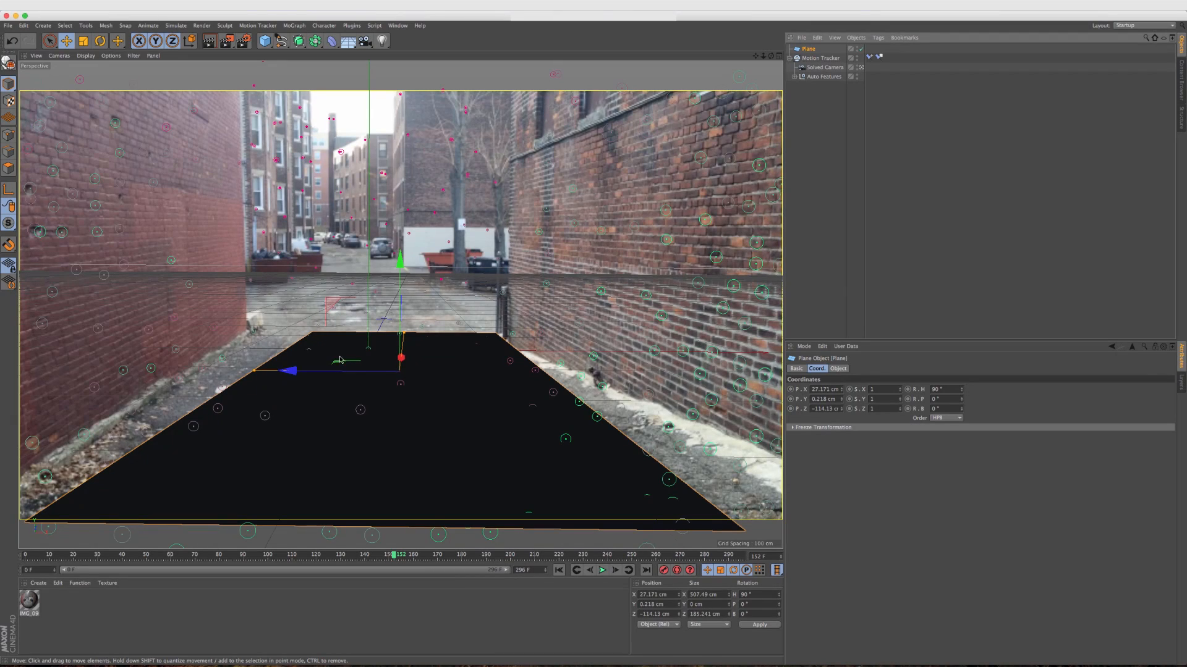
{"action": "left_click_drag", "start_coordinate": [342, 372], "coordinate": [219, 372]}
{"action": "key", "text": "r"}
{"action": "key", "text": "e"}
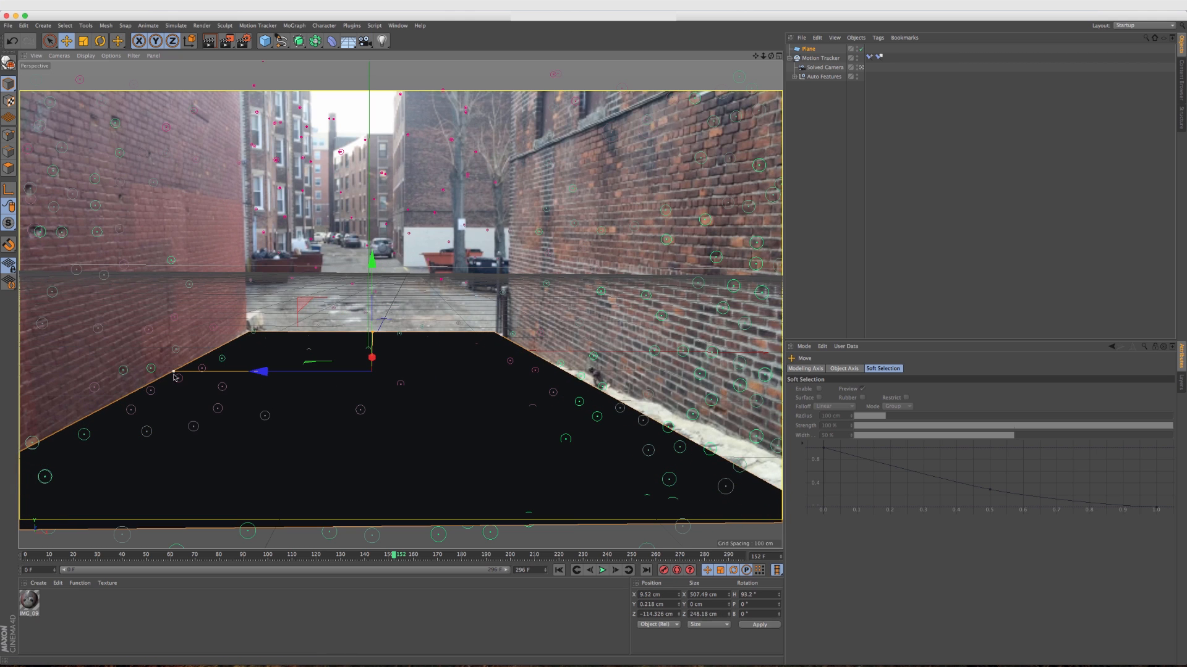
{"action": "left_click_drag", "start_coordinate": [260, 371], "coordinate": [283, 372]}
{"action": "left_click_drag", "start_coordinate": [184, 372], "coordinate": [180, 372]}
{"action": "left_click_drag", "start_coordinate": [387, 334], "coordinate": [380, 325]}
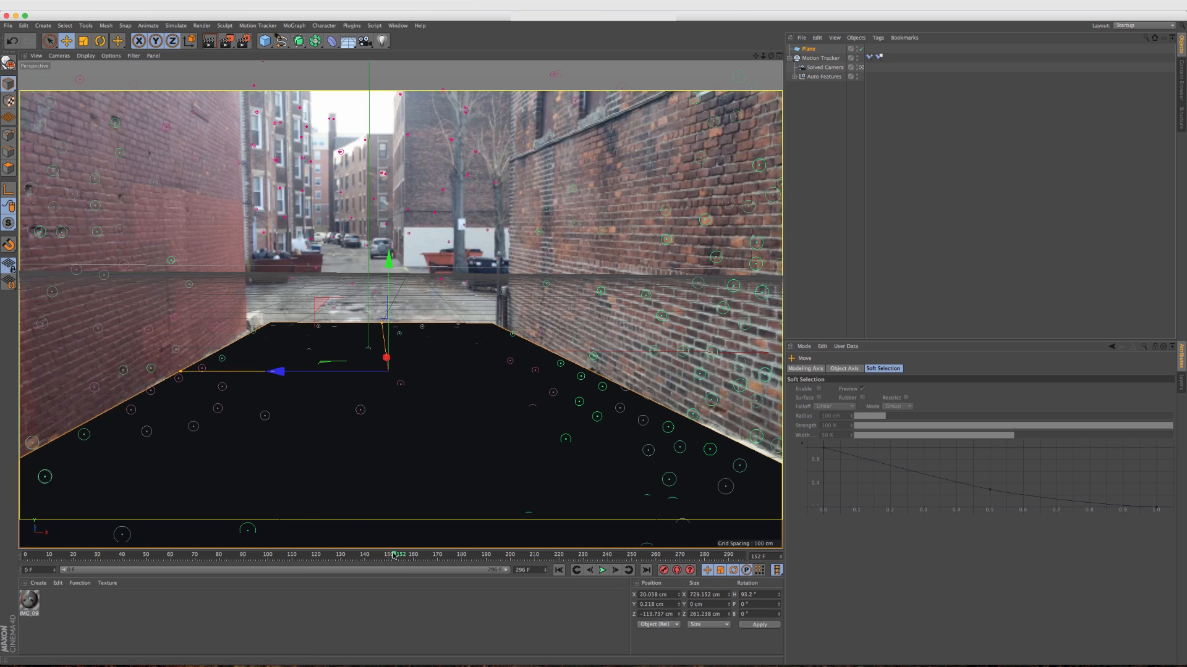
{"action": "left_click", "coordinate": [371, 554]}
{"action": "left_click_drag", "start_coordinate": [372, 554], "coordinate": [415, 553]}
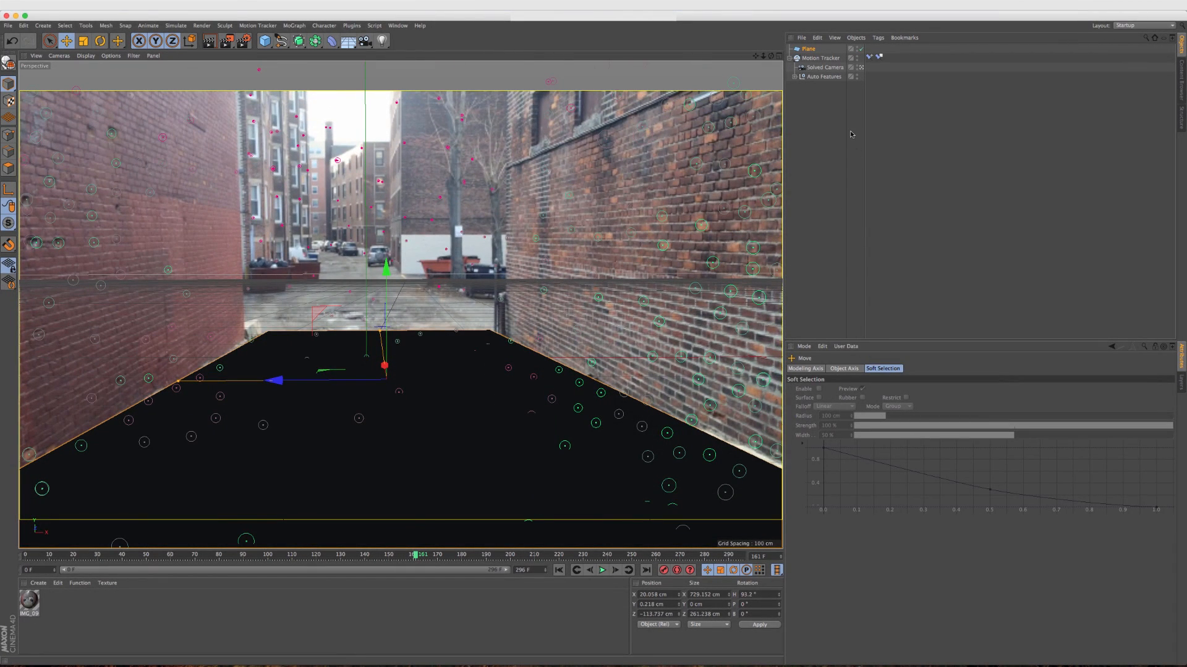
- Add a Vector Constraint to the Motion Tracker and target two features across the far ground, near the left and right dumpsters
{"action": "left_click", "coordinate": [839, 117]}
{"action": "left_click", "coordinate": [827, 59]}
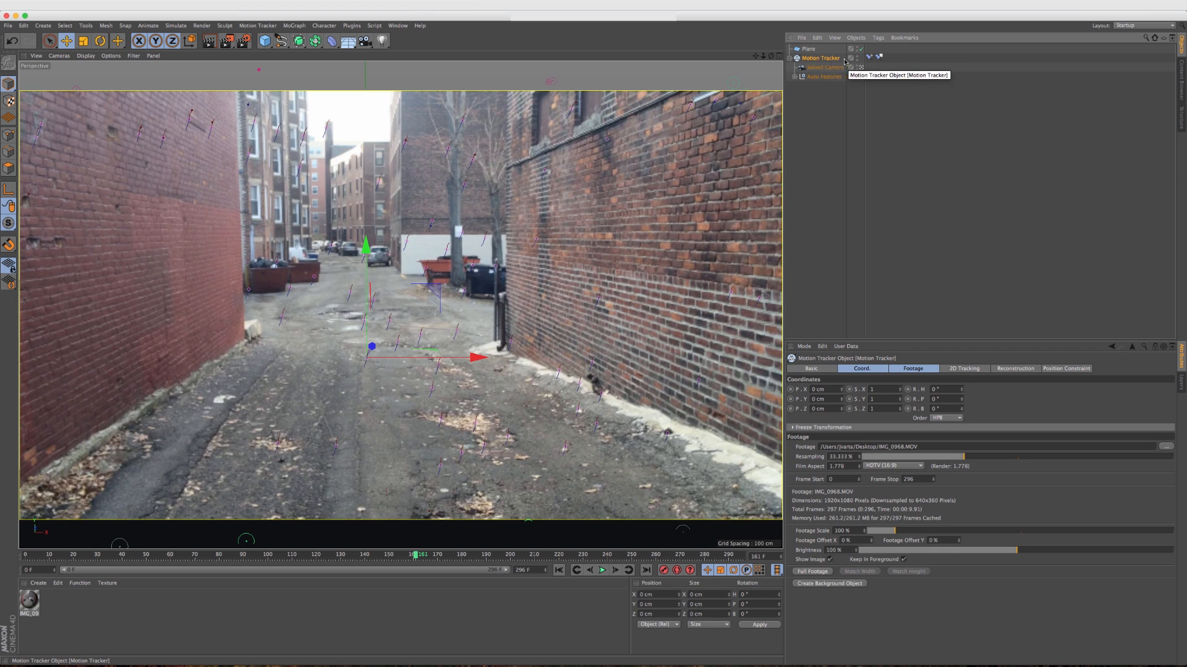
{"action": "left_click", "coordinate": [877, 38]}
{"action": "mouse_move", "coordinate": [882, 121]}
{"action": "mouse_move", "coordinate": [914, 110]}
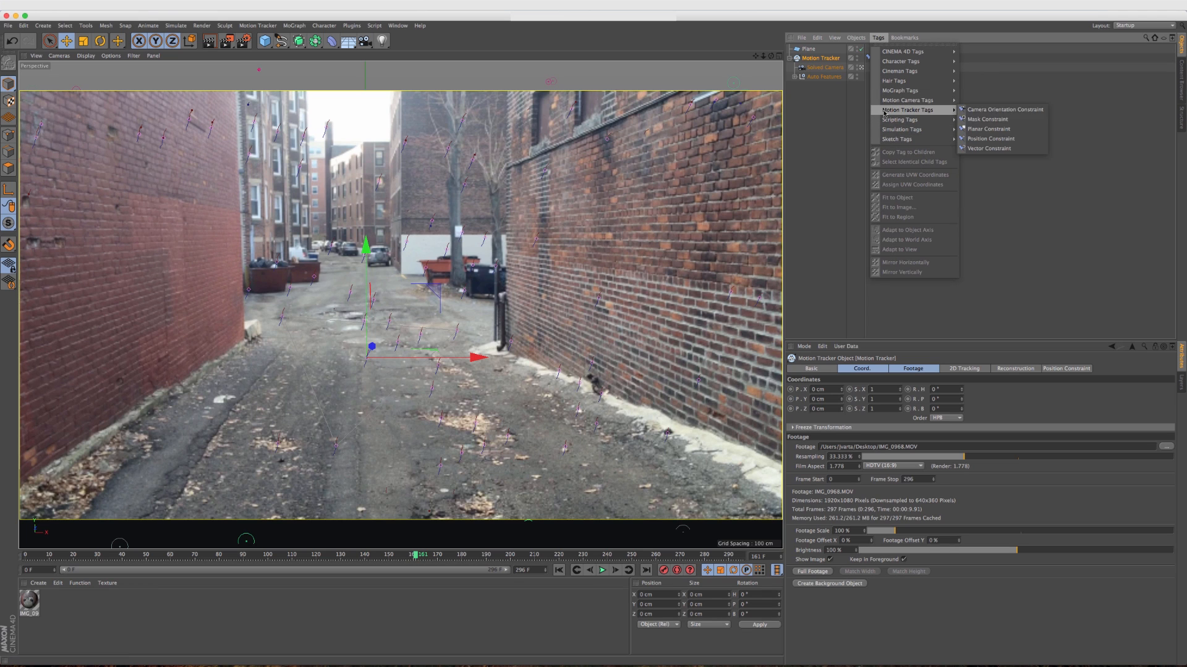
{"action": "left_click", "coordinate": [989, 149]}
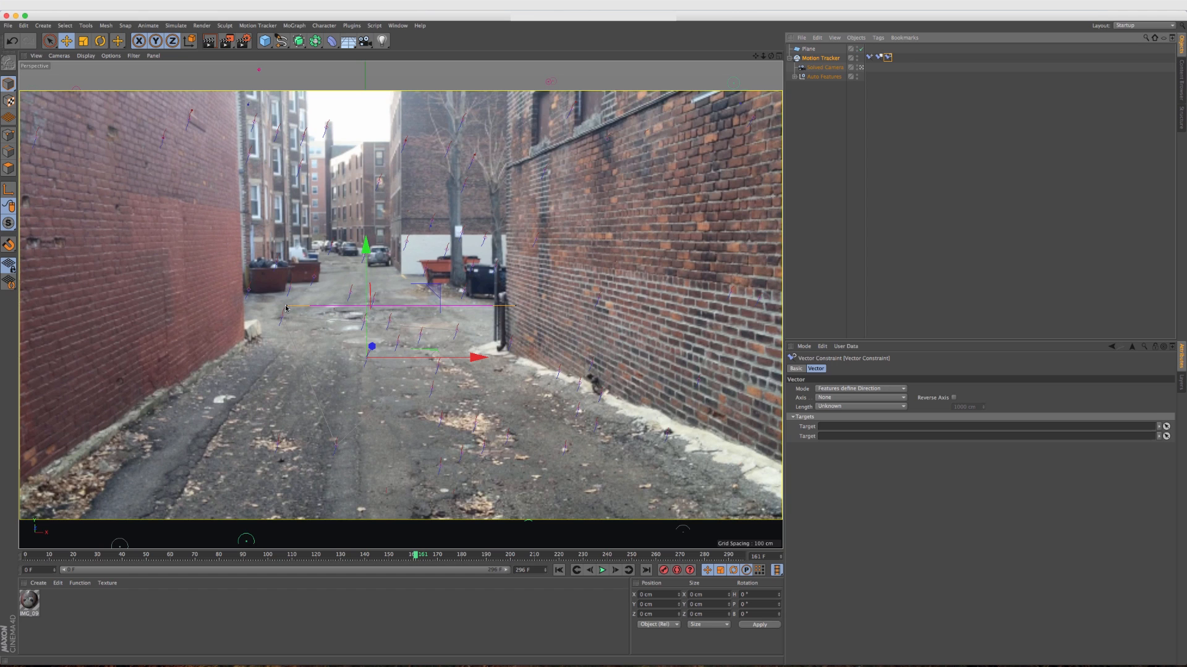
{"action": "mouse_move", "coordinate": [286, 308]}
{"action": "left_mouse_down"}
{"action": "mouse_move", "coordinate": [297, 336]}
{"action": "mouse_move", "coordinate": [289, 289]}
{"action": "left_mouse_up"}
{"action": "left_click_drag", "start_coordinate": [513, 310], "coordinate": [463, 291]}
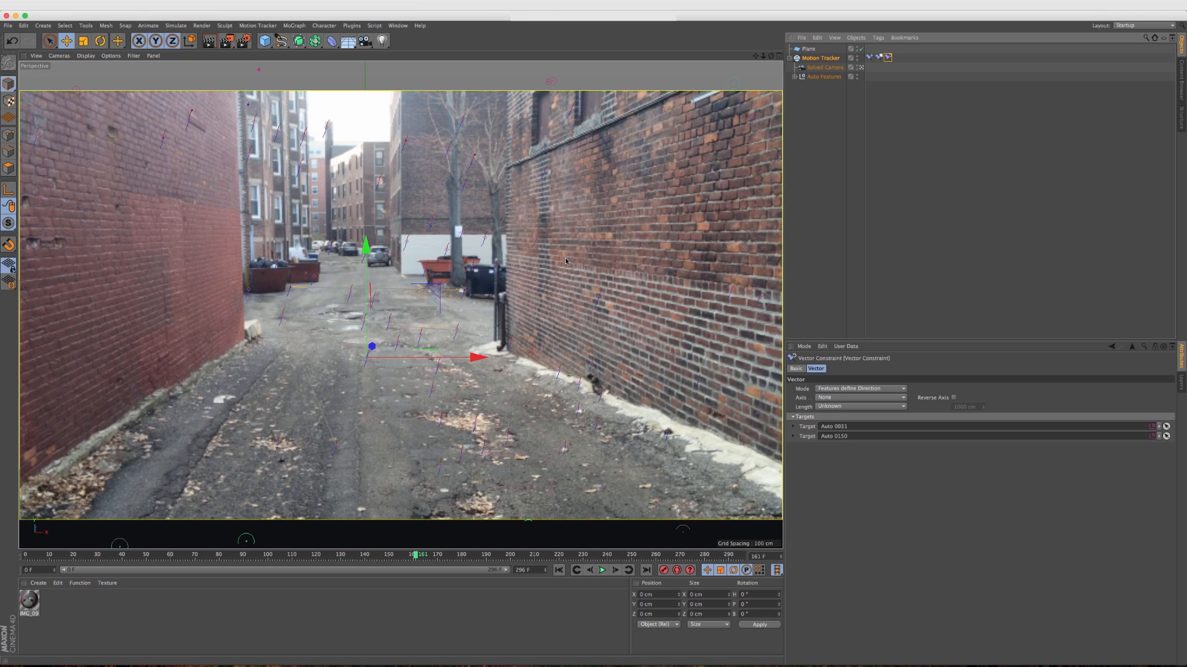
- Try a Known length of 1000 cm for the Vector Constraint, and return the length to Unknown
{"action": "left_click", "coordinate": [848, 408]}
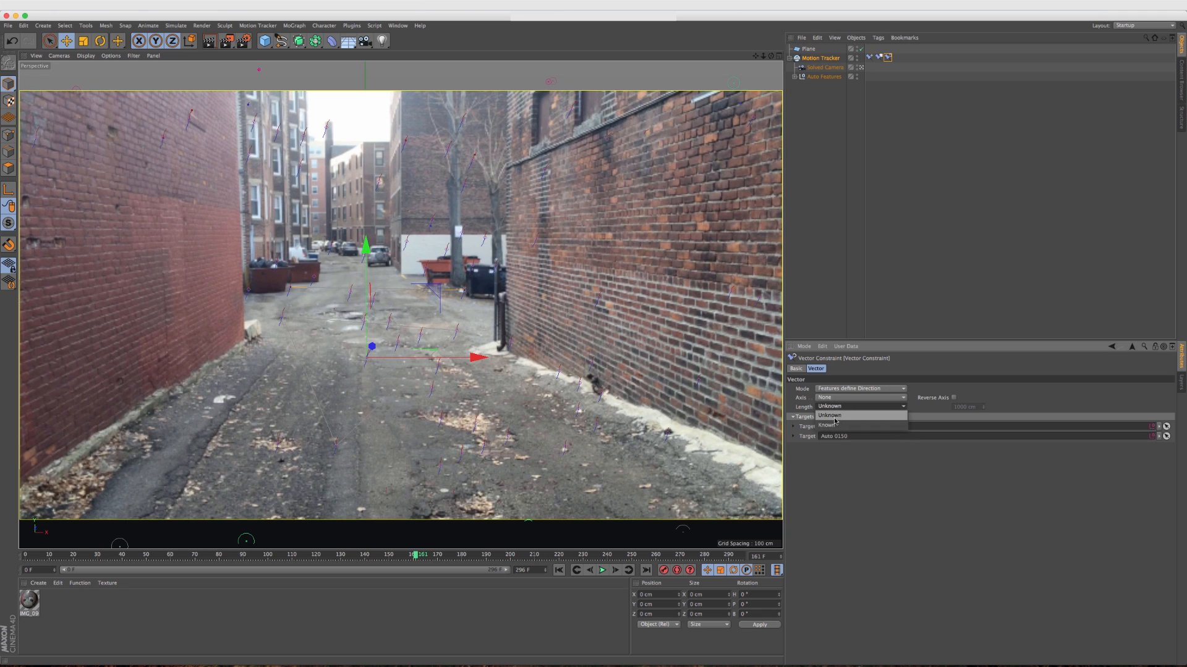
{"action": "left_click", "coordinate": [826, 415]}
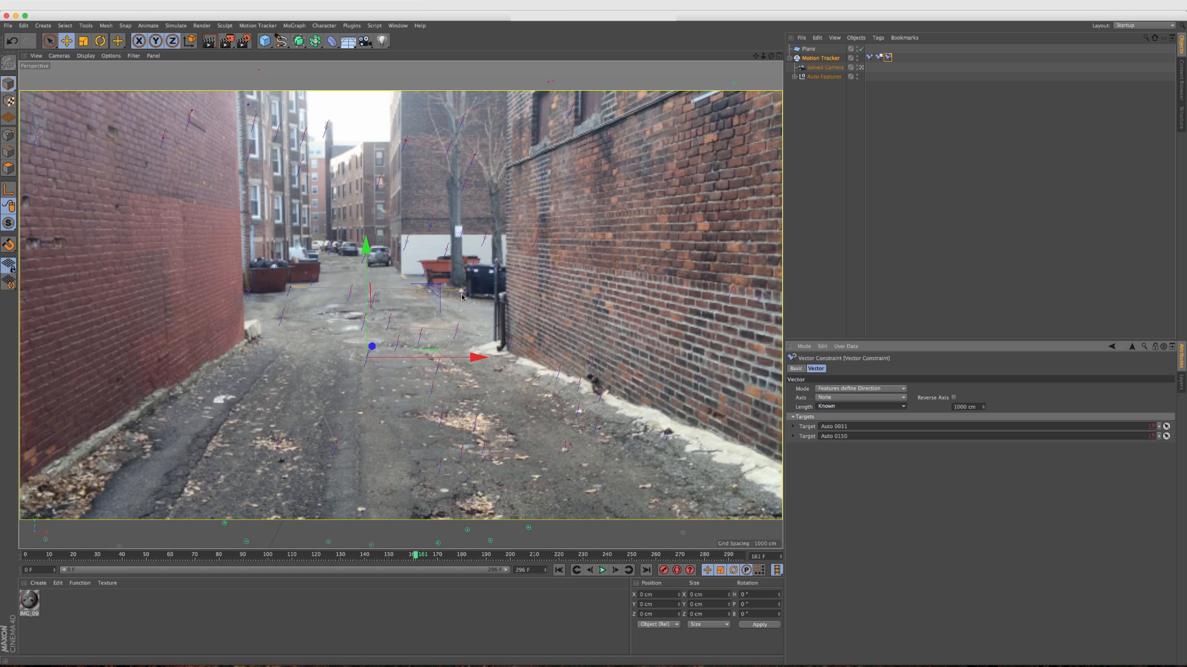
{"action": "left_click", "coordinate": [43, 1]}
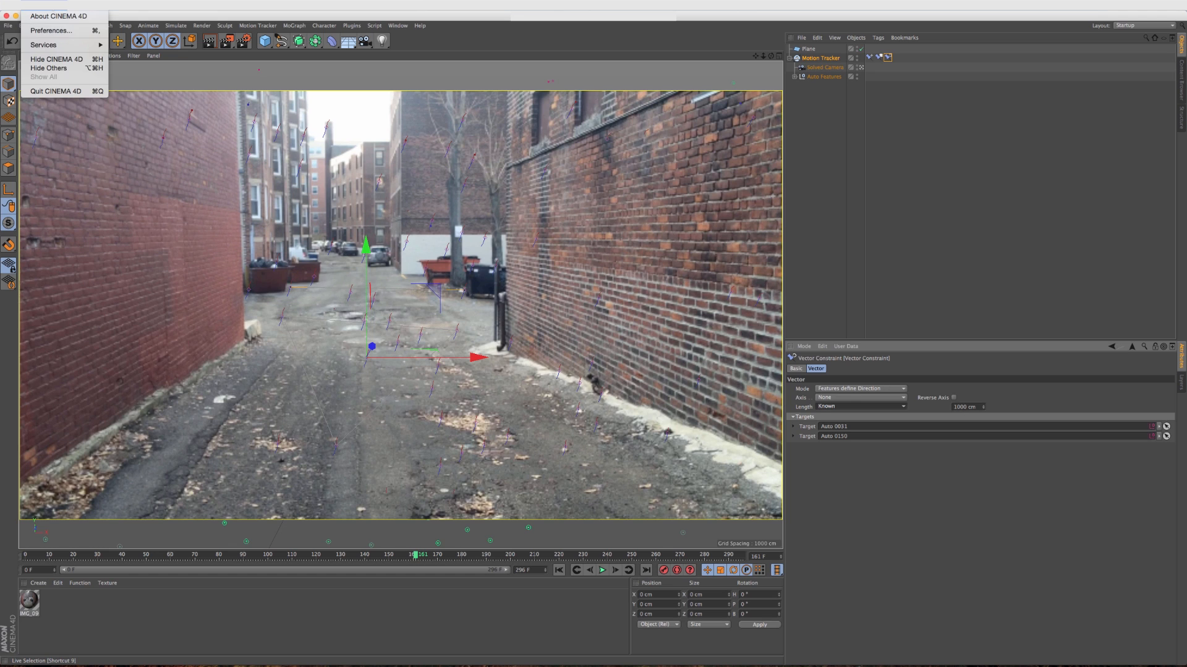
{"action": "left_click", "coordinate": [880, 313]}
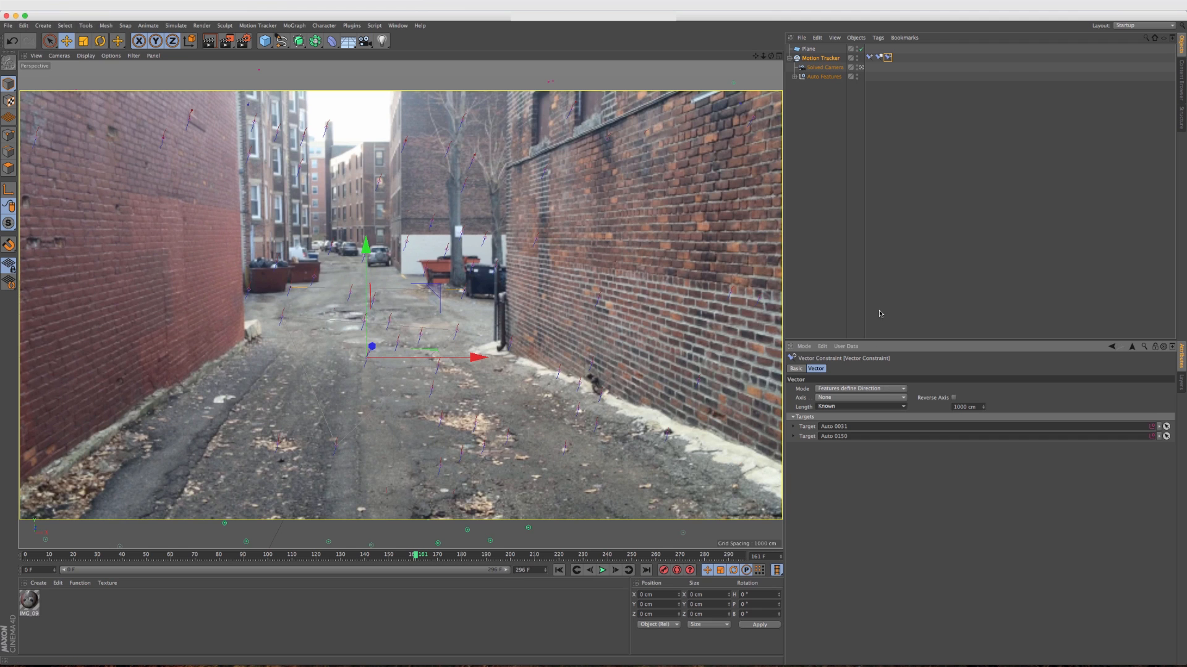
{"action": "left_click", "coordinate": [903, 407]}
{"action": "left_click", "coordinate": [875, 420]}
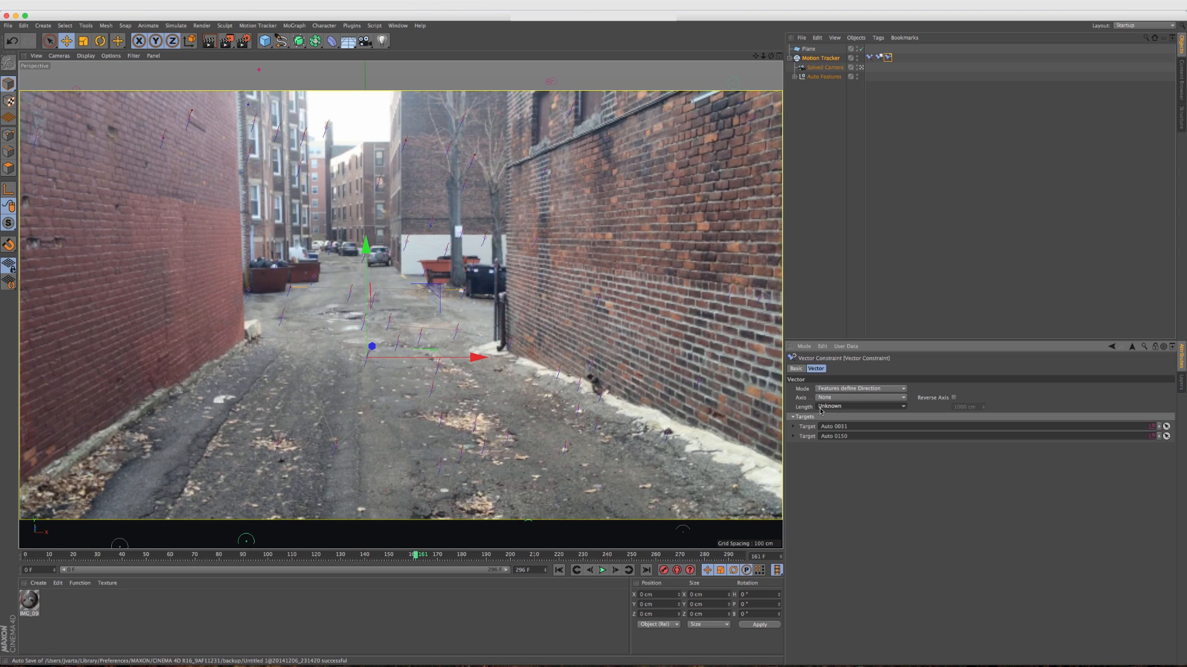
- Collapse the Motion Tracker hierarchy and scrub the timeline to frame 40 to check the ground plane against the footage
{"action": "left_click", "coordinate": [791, 63]}
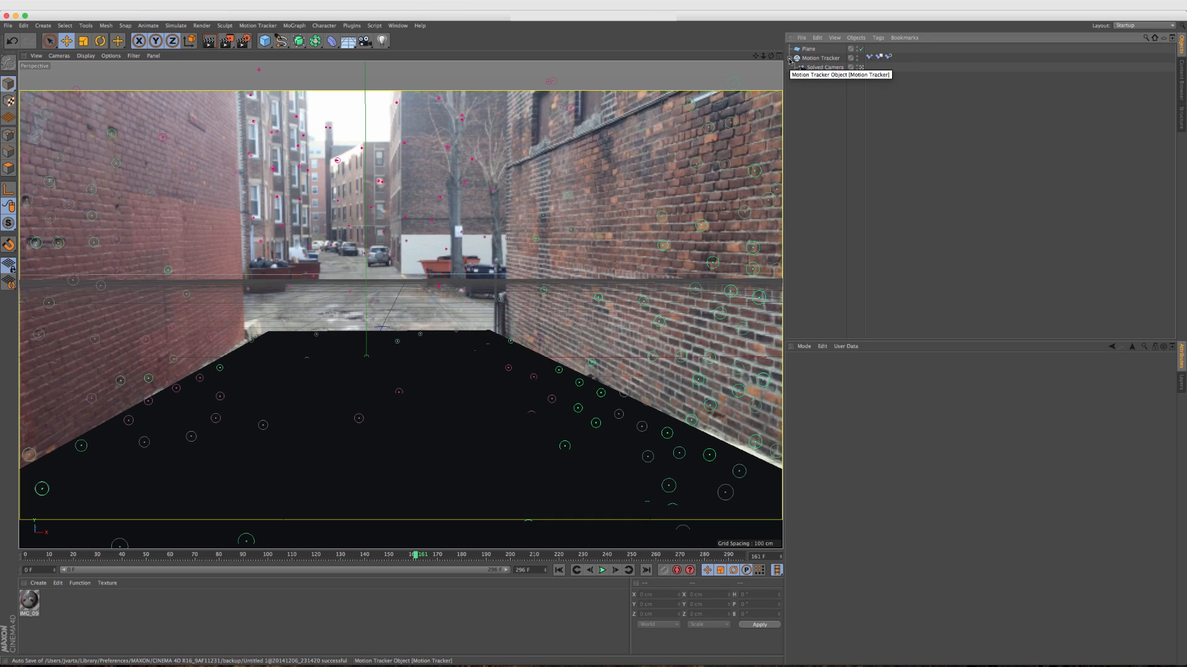
{"action": "left_click", "coordinate": [789, 59]}
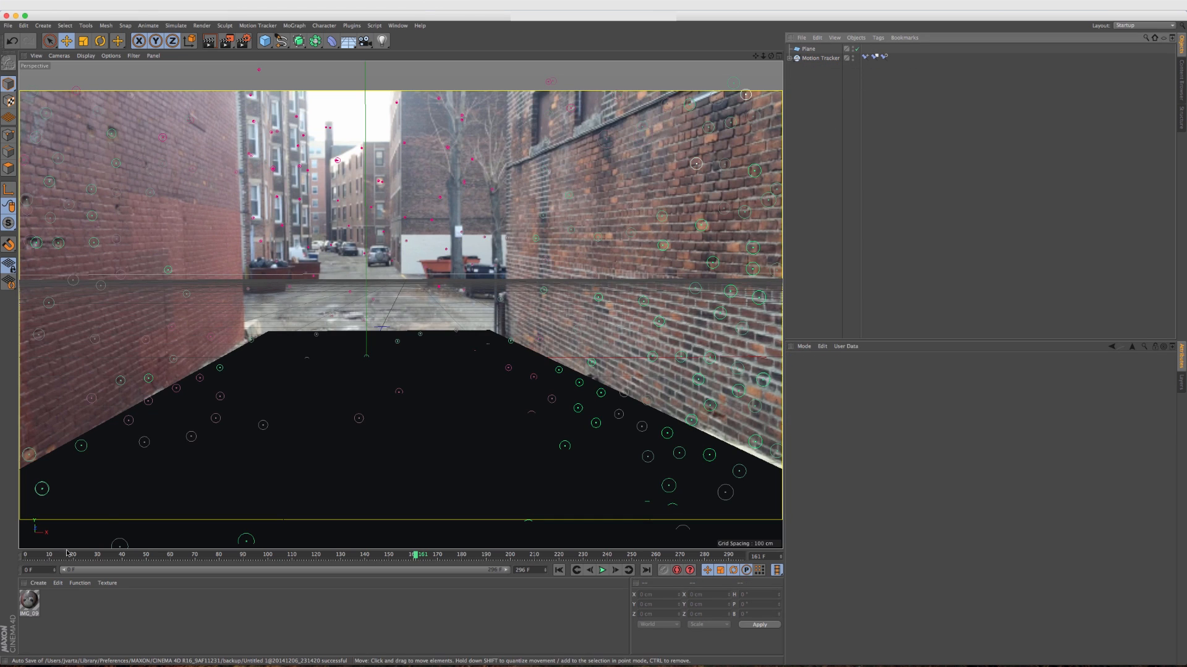
{"action": "left_click", "coordinate": [404, 556]}
{"action": "left_click_drag", "start_coordinate": [404, 556], "coordinate": [123, 555]}
- Duplicate the ground plane, stand the copy upright along the right brick wall, and raise it to about 124 cm in Y
{"action": "left_click", "coordinate": [808, 50]}
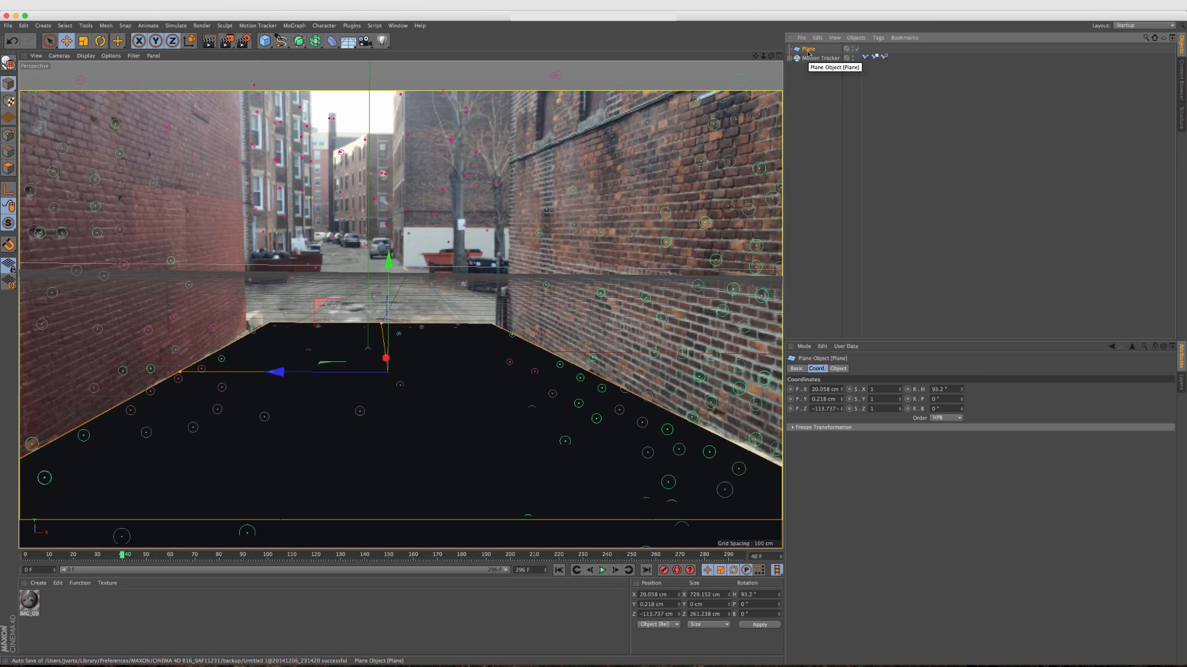
{"action": "left_click_drag", "start_coordinate": [808, 52], "coordinate": [806, 46], "text": "ctrl"}
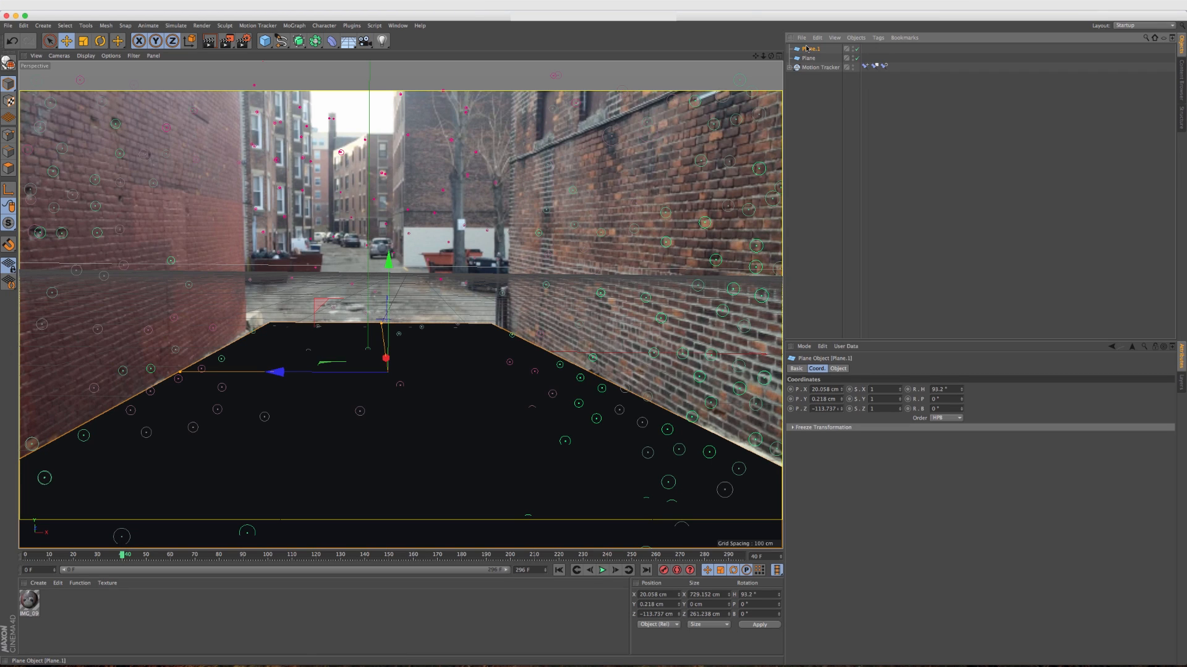
{"action": "key", "text": "r"}
{"action": "left_click_drag", "start_coordinate": [343, 325], "coordinate": [620, 376]}
{"action": "key", "text": "e"}
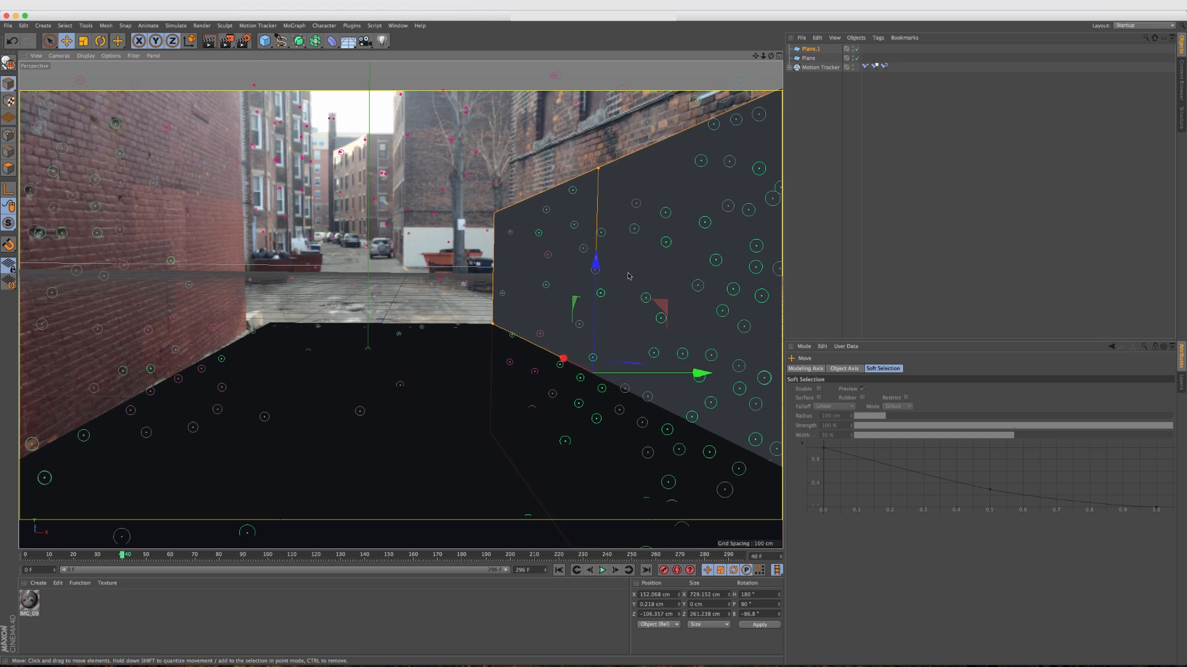
{"action": "left_click_drag", "start_coordinate": [596, 266], "coordinate": [616, 71]}
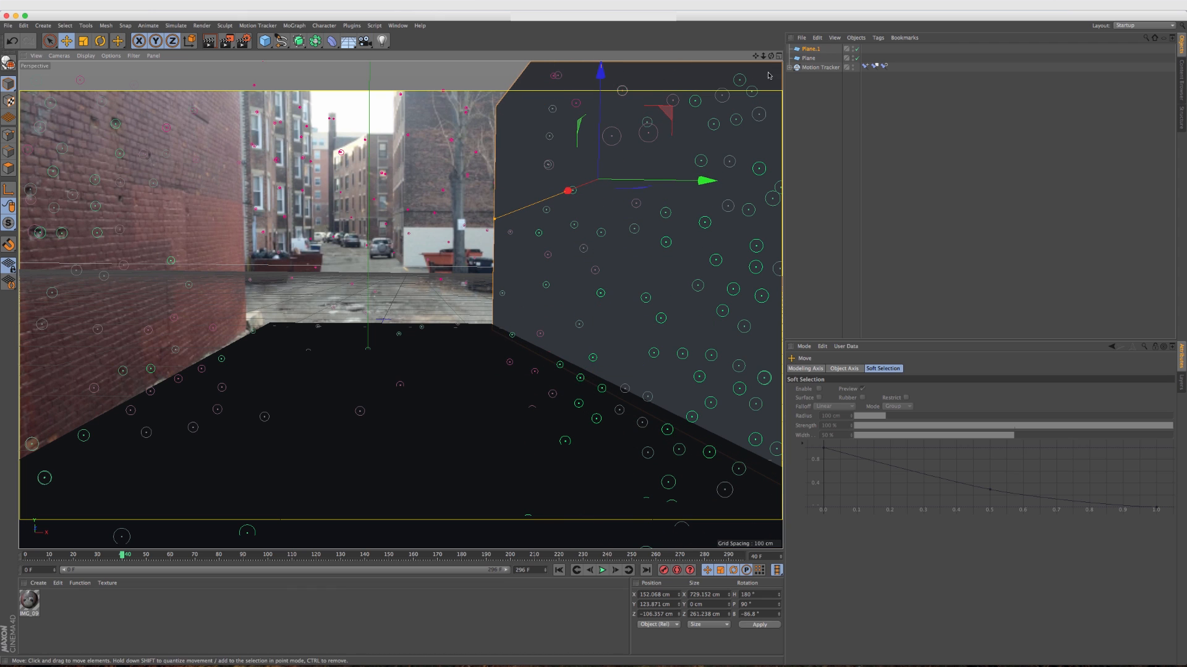
- Duplicate the right wall plane, move the copy across to the left brick wall, and rename it Left
{"action": "left_click_drag", "start_coordinate": [820, 49], "coordinate": [820, 50], "text": "ctrl"}
{"action": "left_click_drag", "start_coordinate": [704, 181], "coordinate": [244, 231]}
{"action": "double_click", "coordinate": [818, 52]}
{"action": "type", "text": "Left"}
{"action": "key", "text": "Return"}
{"action": "key", "text": "Down"}
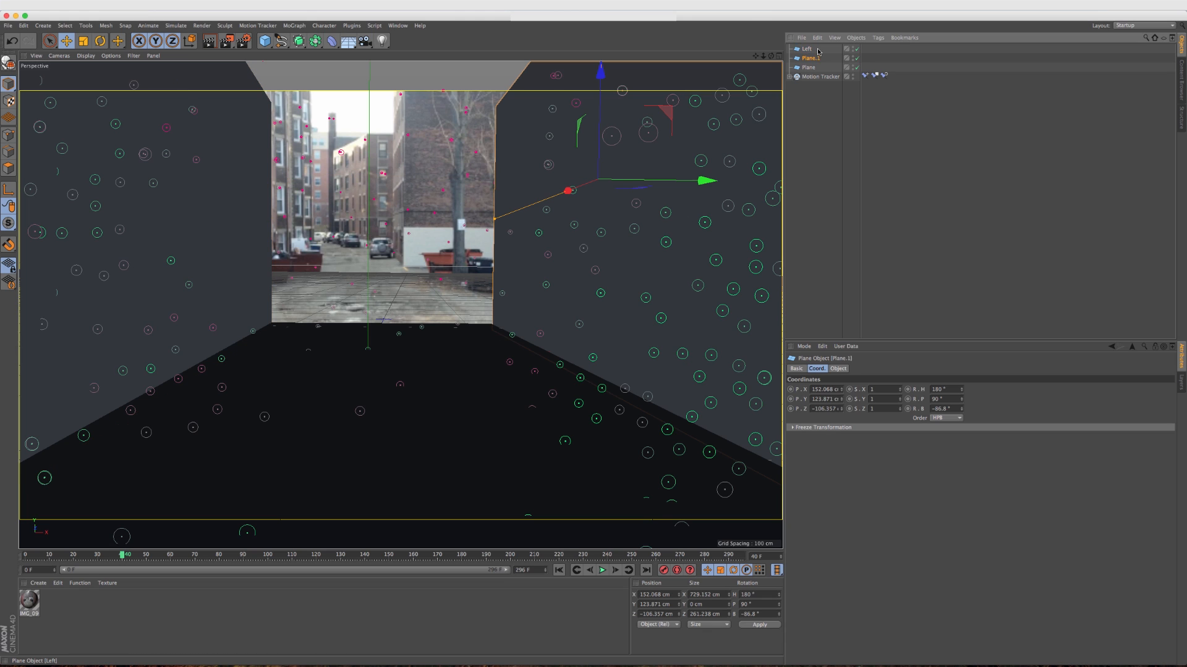
- Rename the right wall plane as Right and the ground plane as Floor
{"action": "type", "text": "Right"}
{"action": "key", "text": "Tab"}
{"action": "type", "text": "Floor"}
{"action": "key", "text": "Return"}
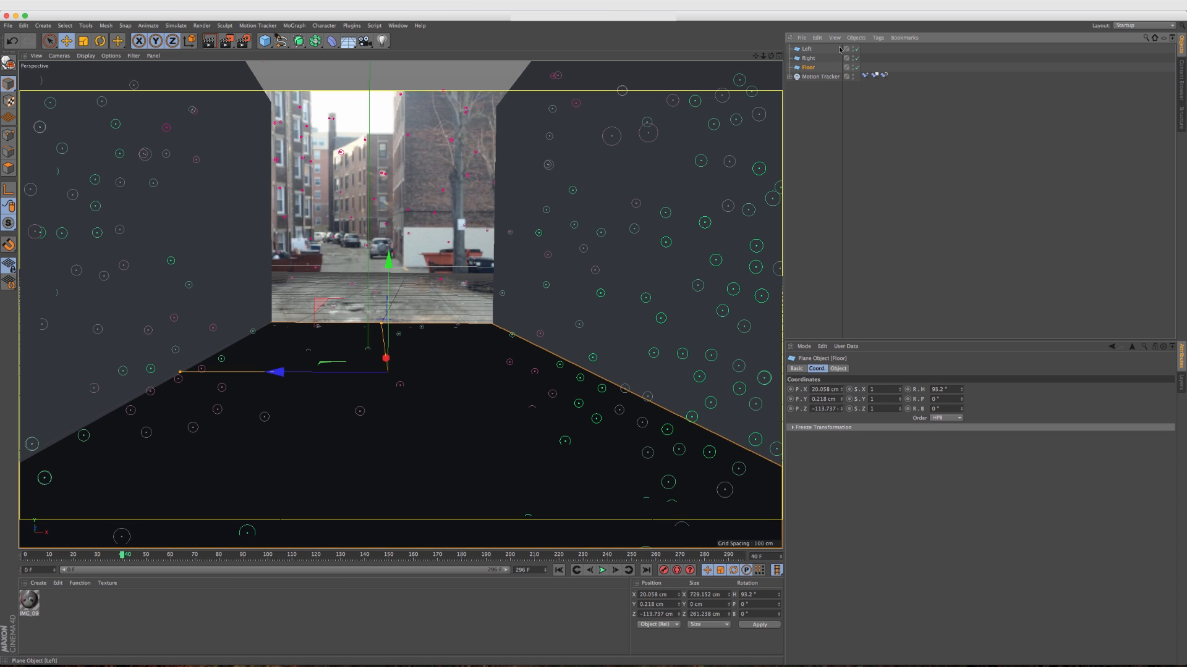
- Leave the solved camera and move the Right plane inward against its tracked points, to about 125.6 cm in X
{"action": "left_click", "coordinate": [789, 76]}
{"action": "left_click", "coordinate": [861, 85]}
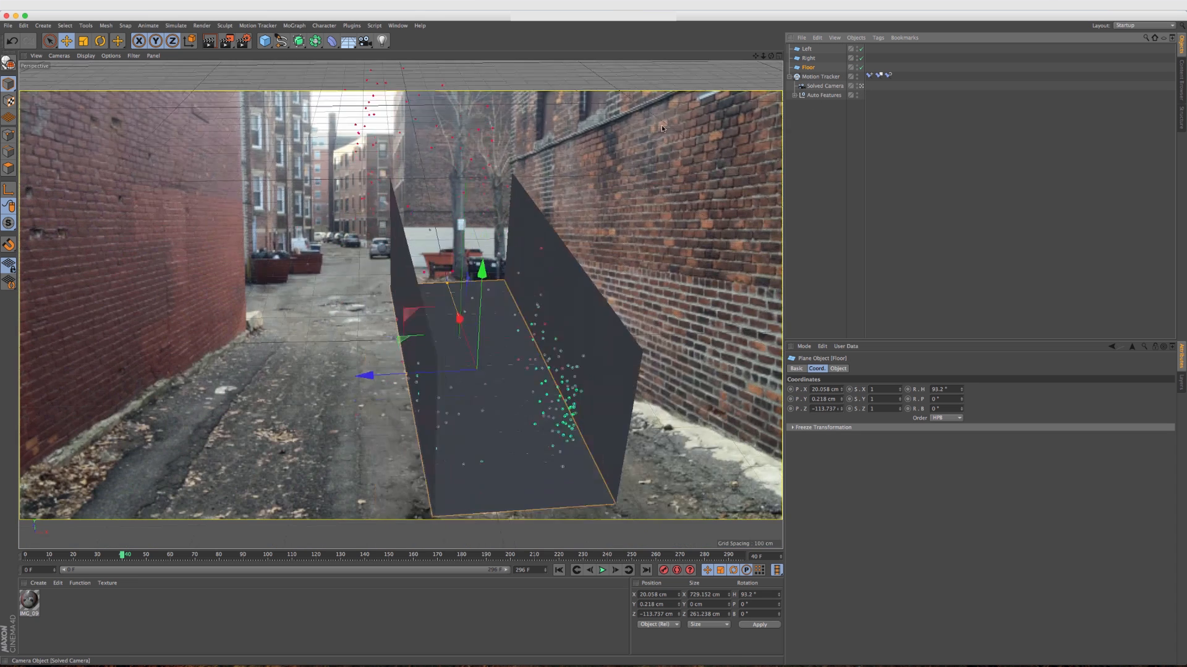
{"action": "left_click", "coordinate": [861, 86]}
{"action": "left_click_drag", "start_coordinate": [535, 296], "coordinate": [448, 312], "text": "alt"}
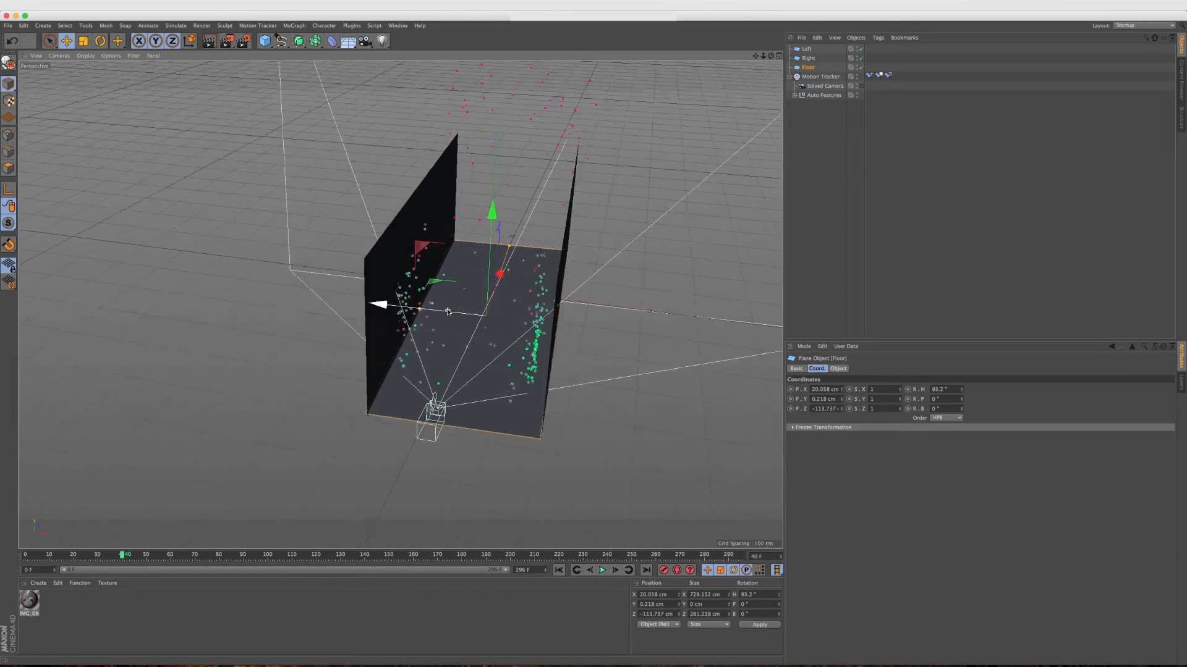
{"action": "scroll", "coordinate": [448, 312], "scroll_direction": "up", "scroll_amount": 10}
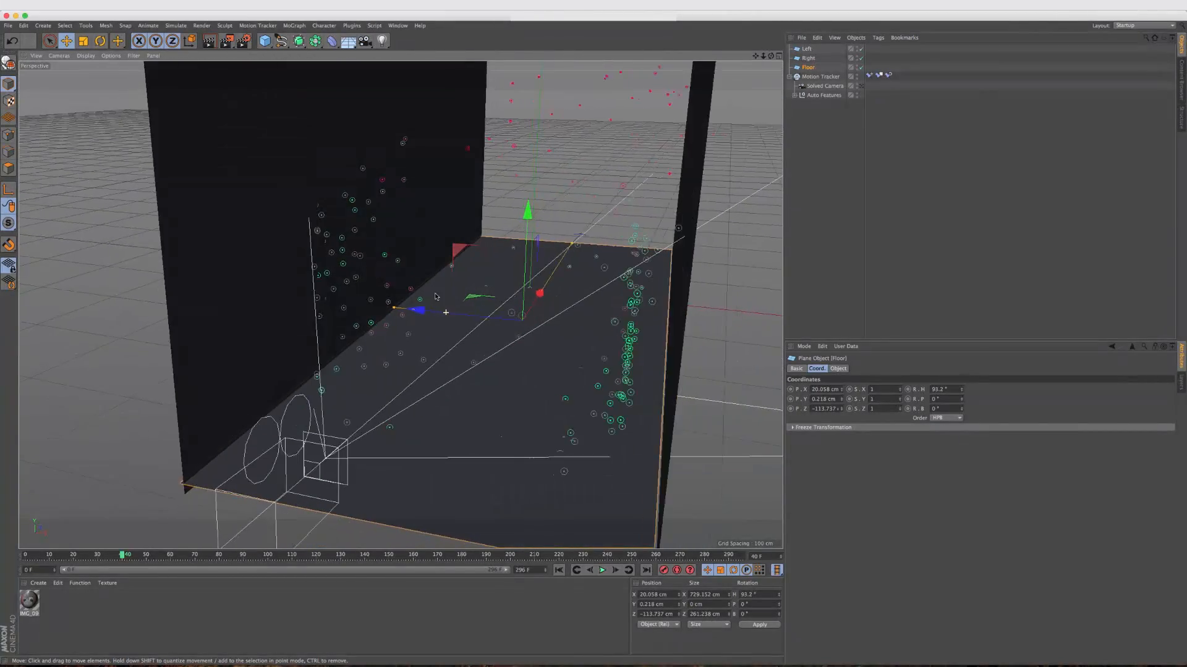
{"action": "left_click", "coordinate": [677, 280]}
{"action": "left_click_drag", "start_coordinate": [715, 208], "coordinate": [603, 278]}
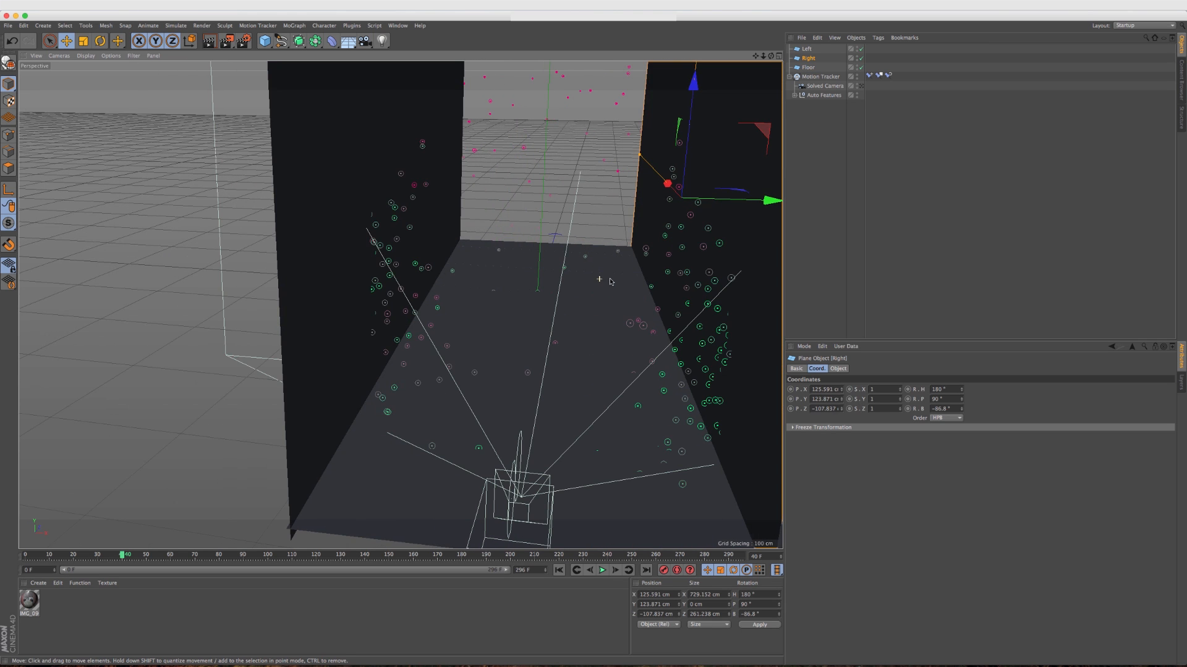
- Try to nudge the Left plane against its tracked points, and undo the change
{"action": "left_click", "coordinate": [808, 49]}
{"action": "mouse_move", "coordinate": [489, 197]}
{"action": "left_mouse_down"}
{"action": "mouse_move", "coordinate": [470, 198]}
{"action": "mouse_move", "coordinate": [485, 199]}
{"action": "left_mouse_up"}
{"action": "left_click_drag", "start_coordinate": [436, 273], "coordinate": [450, 269], "text": "alt"}
{"action": "key", "text": "super+z"}
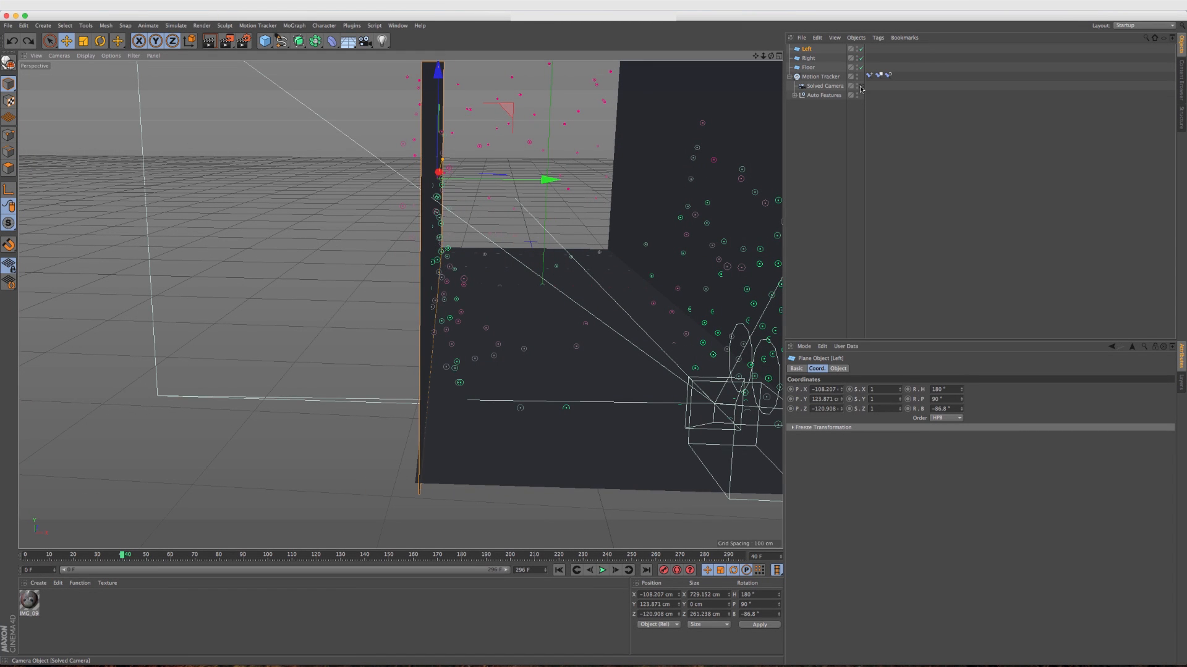
- Return the viewport to the solved camera, collapse the Motion Tracker hierarchy and clear the selection
{"action": "left_click", "coordinate": [861, 86]}
{"action": "left_click", "coordinate": [789, 77]}
{"action": "left_click", "coordinate": [798, 124]}
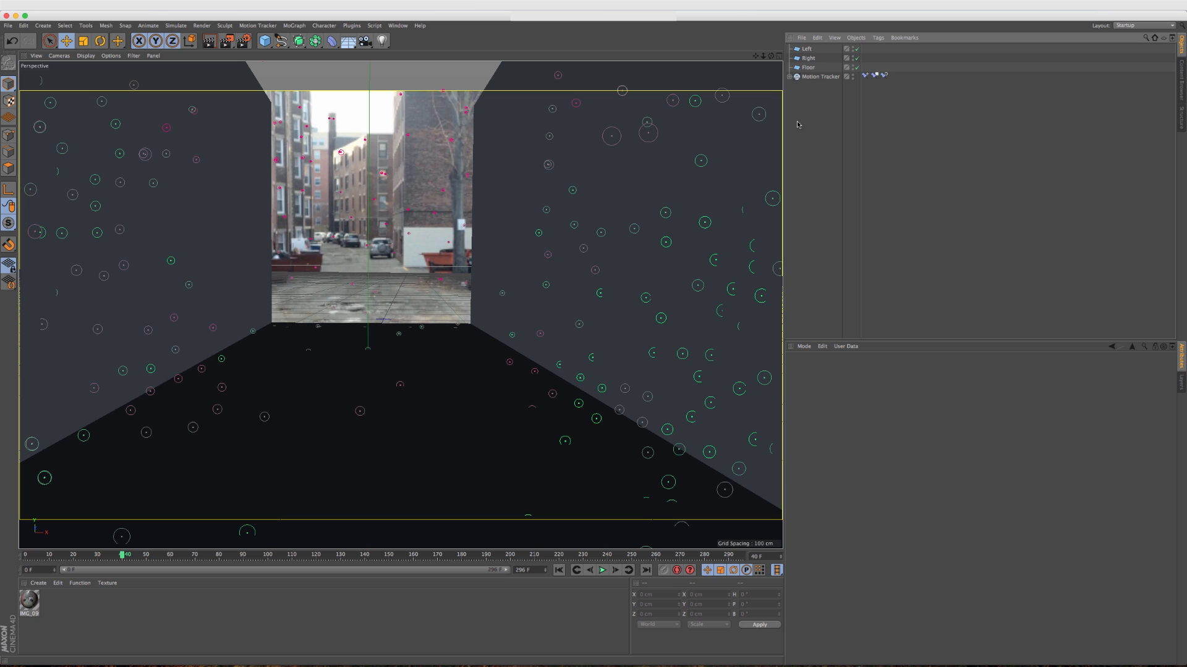
- Create a Background object from the Motion Tracker's footage
{"action": "left_click", "coordinate": [815, 78]}
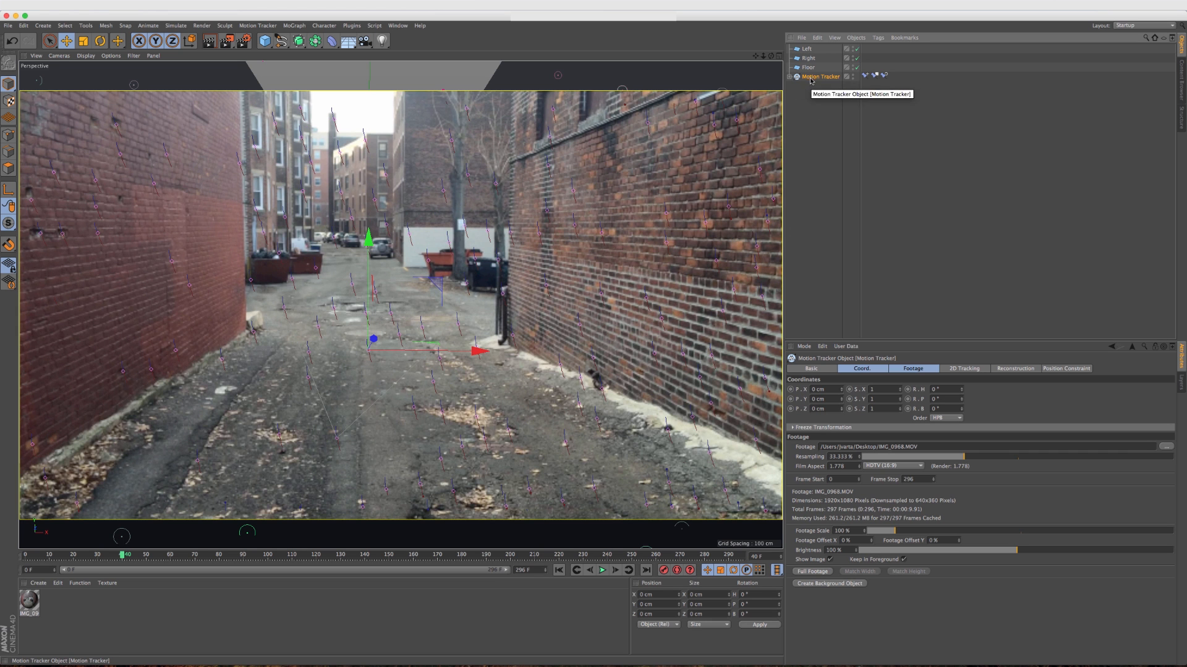
{"action": "left_click", "coordinate": [900, 370]}
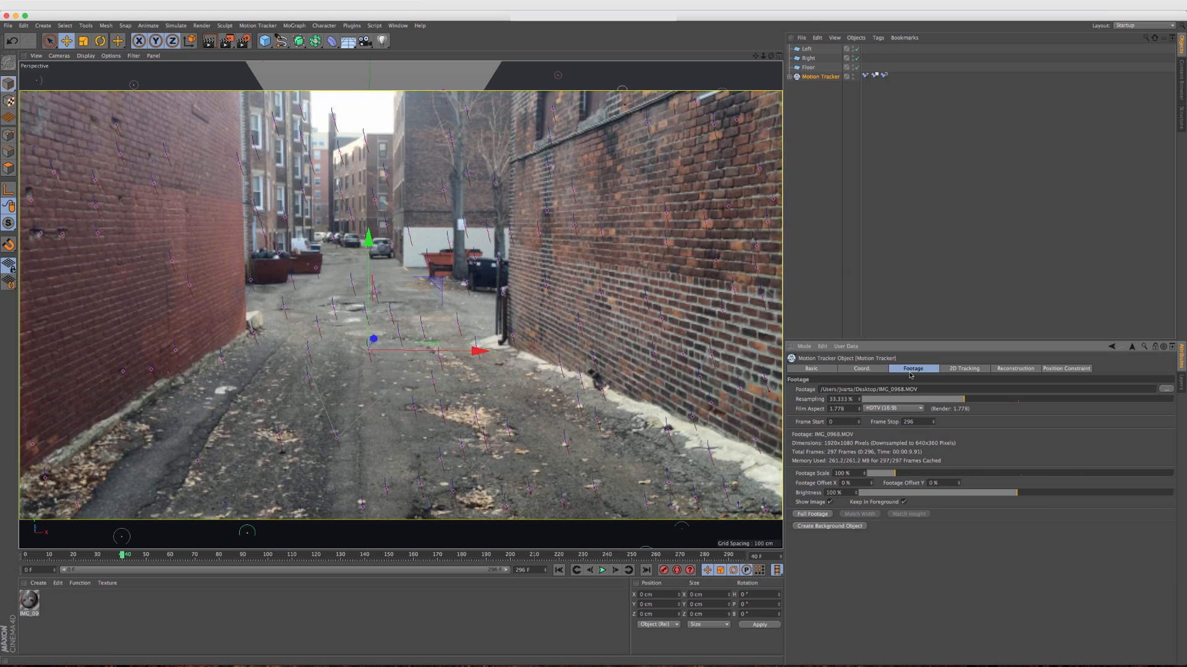
{"action": "left_click", "coordinate": [846, 527]}
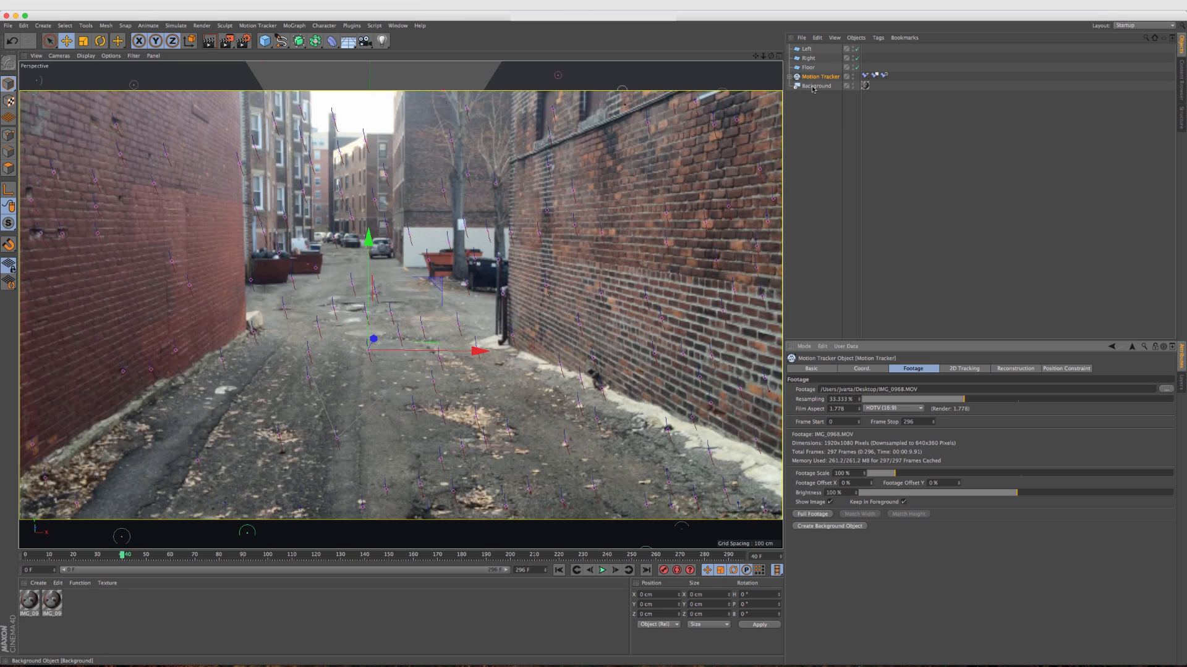
- Copy the Background's frontal-projected IMG_0968 texture tag onto the Left, Right and Floor planes
{"action": "left_click", "coordinate": [814, 86]}
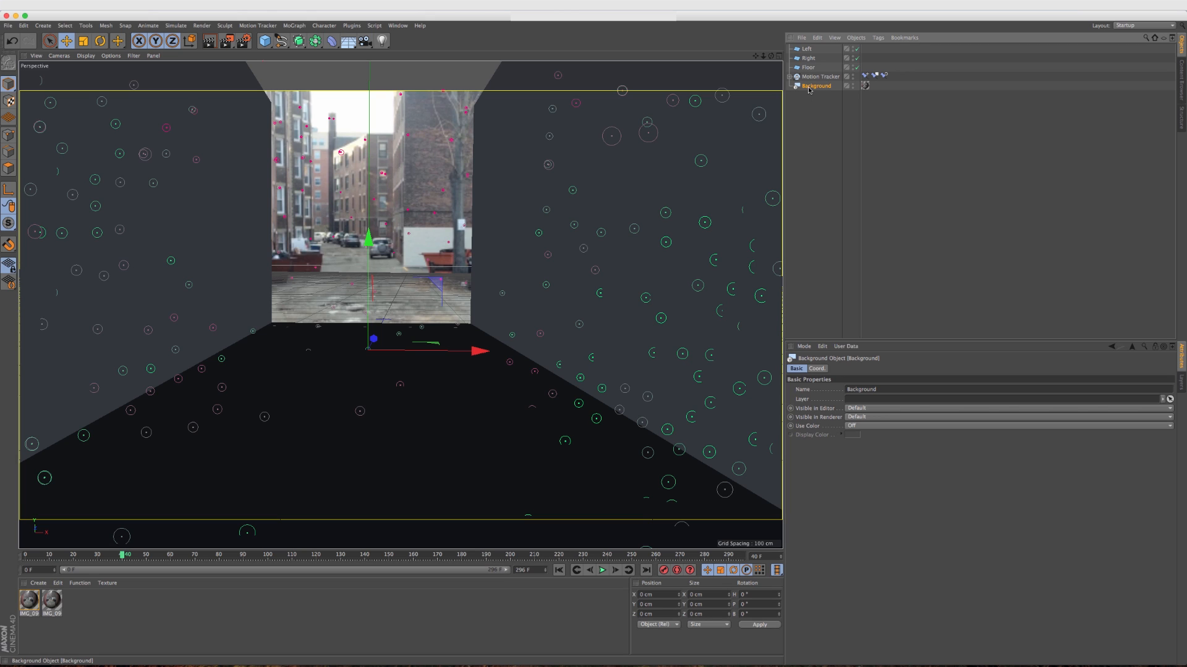
{"action": "left_click", "coordinate": [864, 86]}
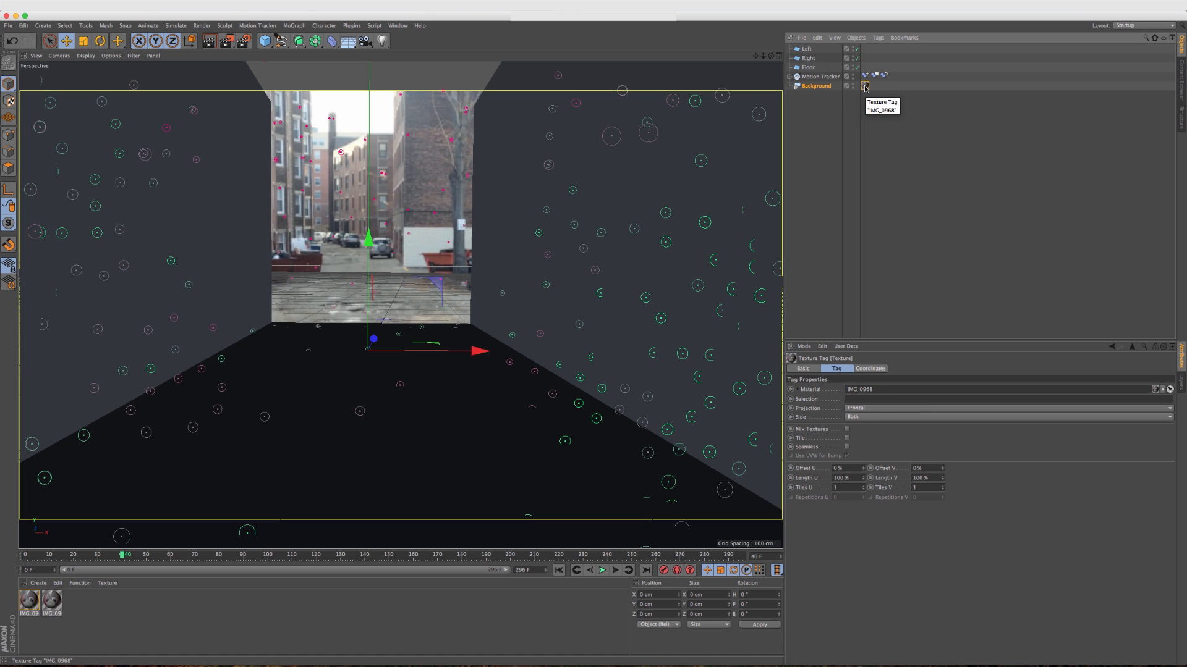
{"action": "left_click_drag", "start_coordinate": [865, 86], "coordinate": [865, 49], "text": "ctrl"}
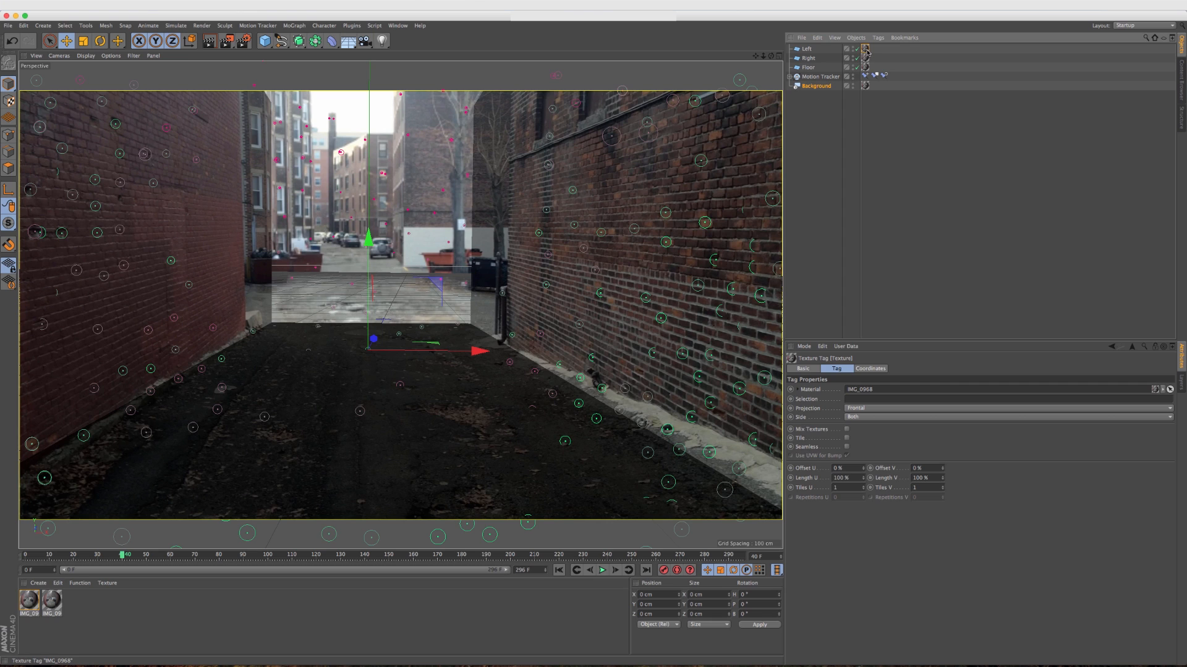
{"action": "left_click", "coordinate": [865, 86]}
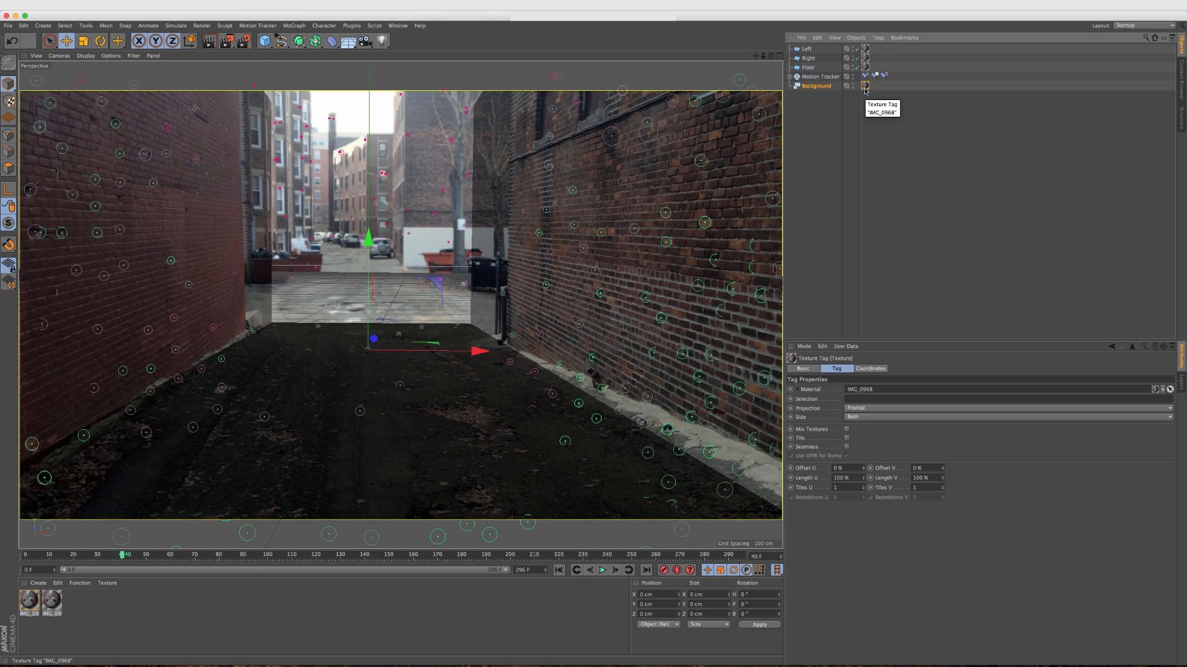
- Scrub the timeline to frame 77 to check the projected textures, and hide the Background object
{"action": "left_click", "coordinate": [173, 557]}
{"action": "left_click_drag", "start_coordinate": [172, 555], "coordinate": [216, 555]}
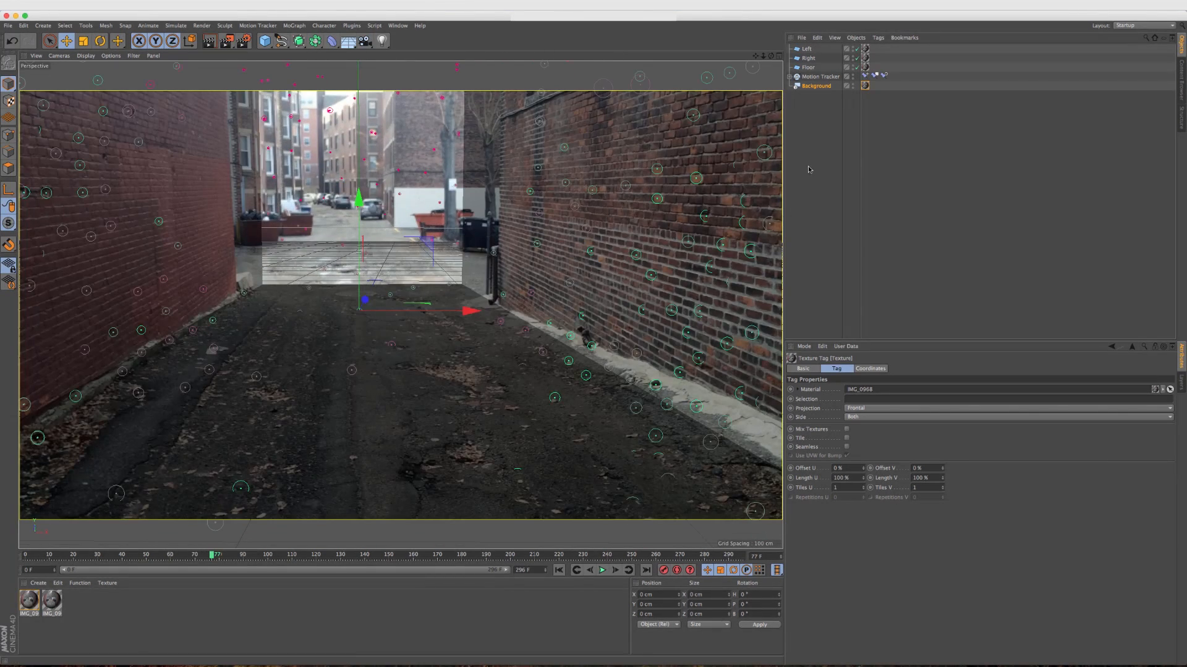
{"action": "left_click", "coordinate": [853, 86]}
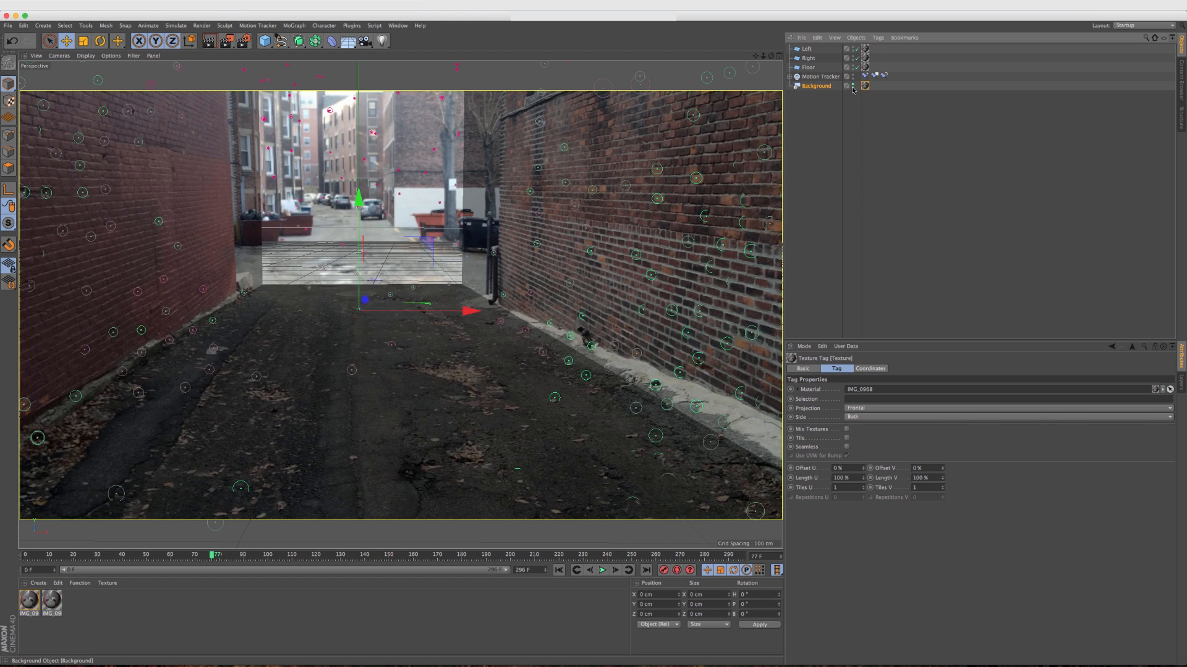
{"action": "left_click", "coordinate": [813, 87]}
- Add a Compositing tag to the Floor plane
{"action": "left_click", "coordinate": [807, 67]}
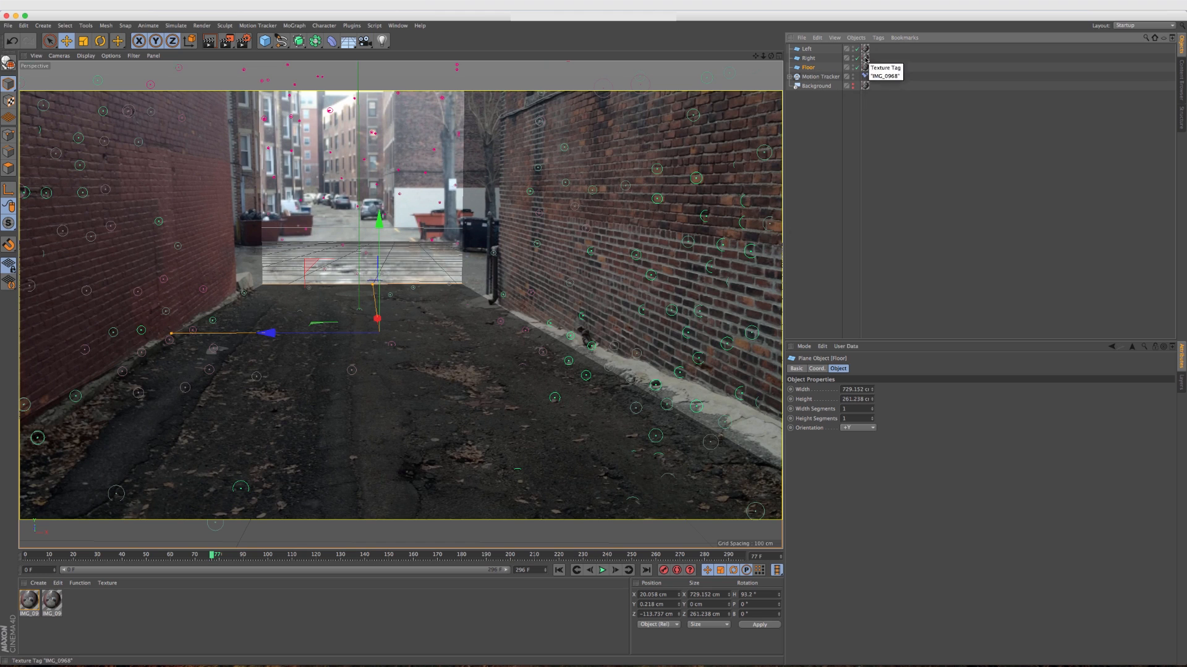
{"action": "left_click", "coordinate": [877, 38]}
{"action": "mouse_move", "coordinate": [882, 54]}
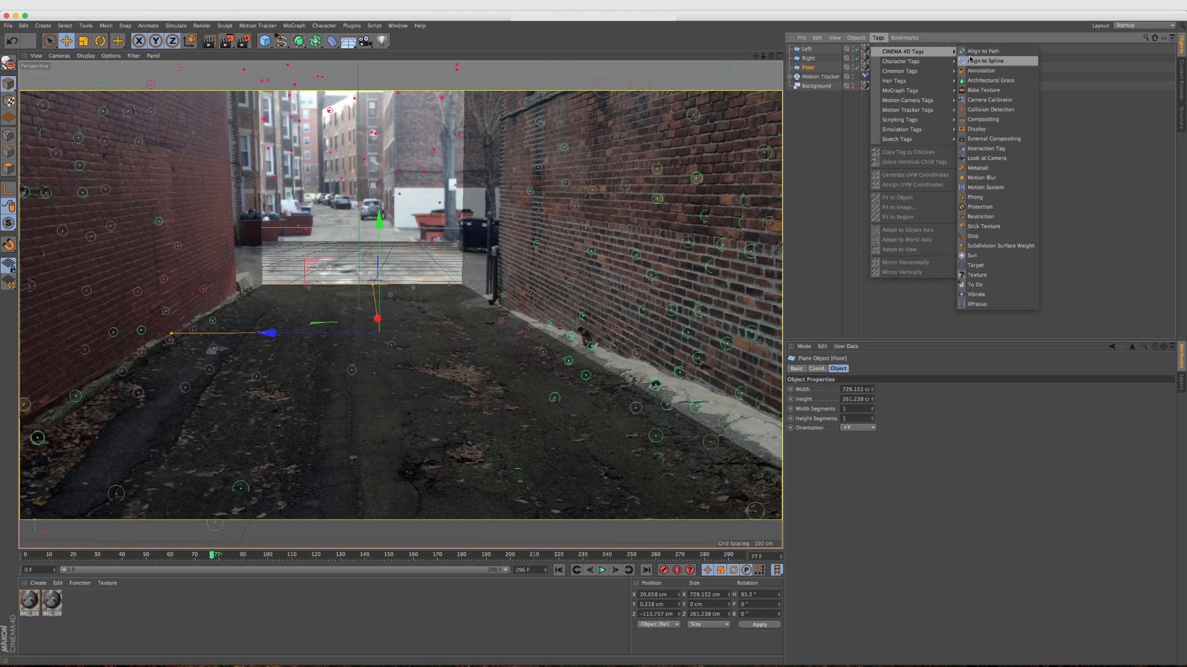
{"action": "left_click", "coordinate": [982, 119]}
{"action": "left_click_drag", "start_coordinate": [864, 66], "coordinate": [874, 68]}
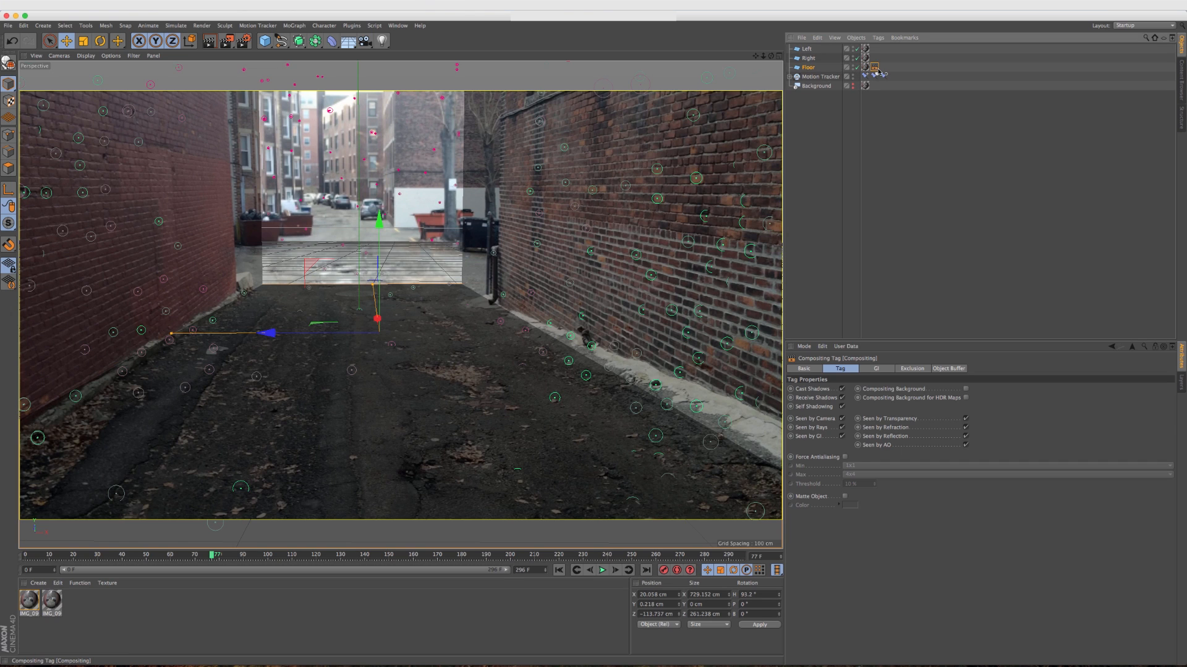
- Enable Compositing Background and disable Cast Shadows on the Floor's Compositing tag, and copy the tag to the Left and Right planes
{"action": "left_click", "coordinate": [966, 389]}
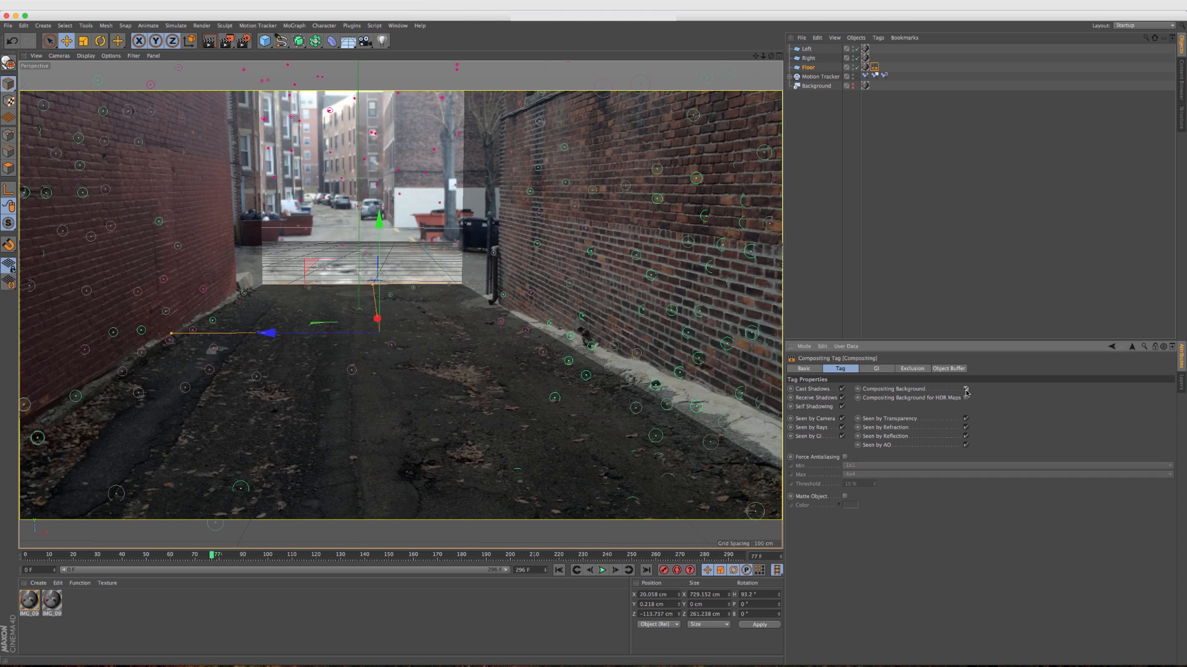
{"action": "left_click", "coordinate": [842, 389]}
{"action": "left_click_drag", "start_coordinate": [875, 68], "coordinate": [874, 49], "text": "ctrl"}
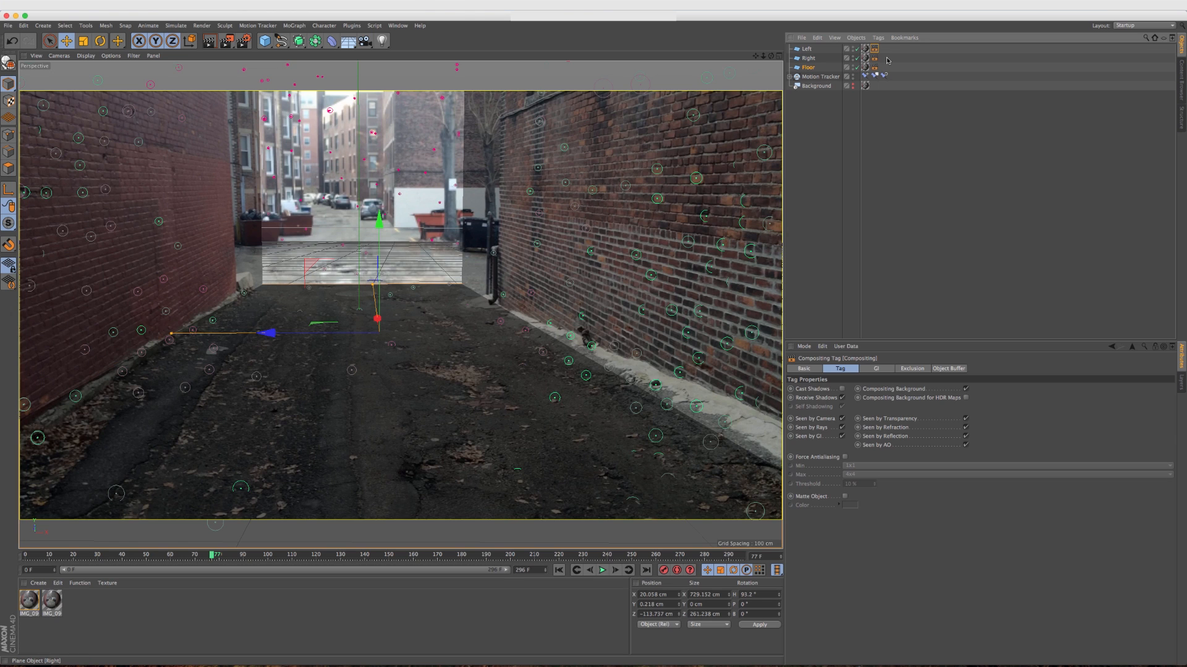
{"action": "left_click", "coordinate": [888, 60]}
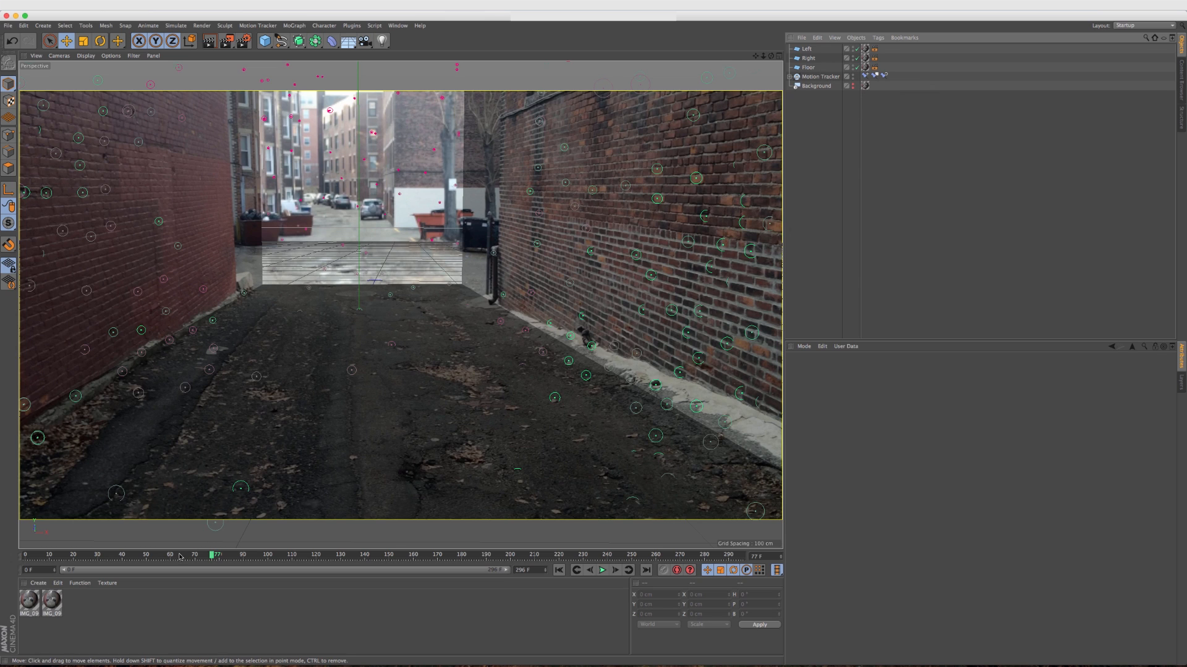
- Scrub the timeline back to frame 46 and hide the grid in the viewport
{"action": "left_click_drag", "start_coordinate": [183, 556], "coordinate": [138, 557]}
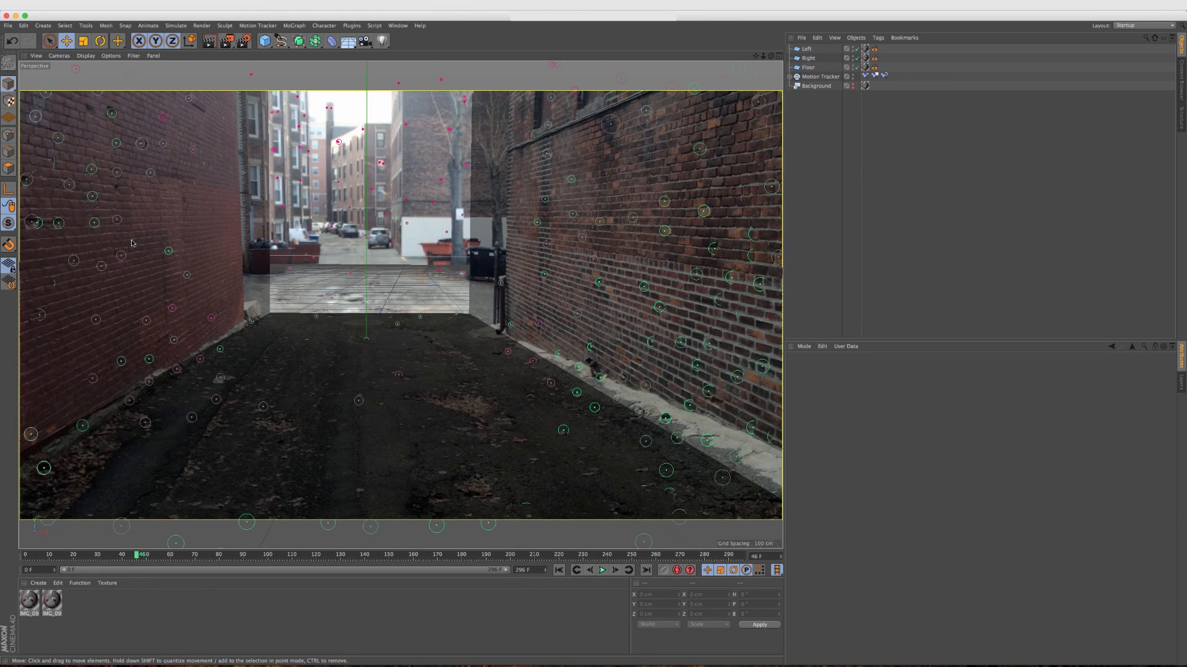
{"action": "left_click", "coordinate": [133, 55]}
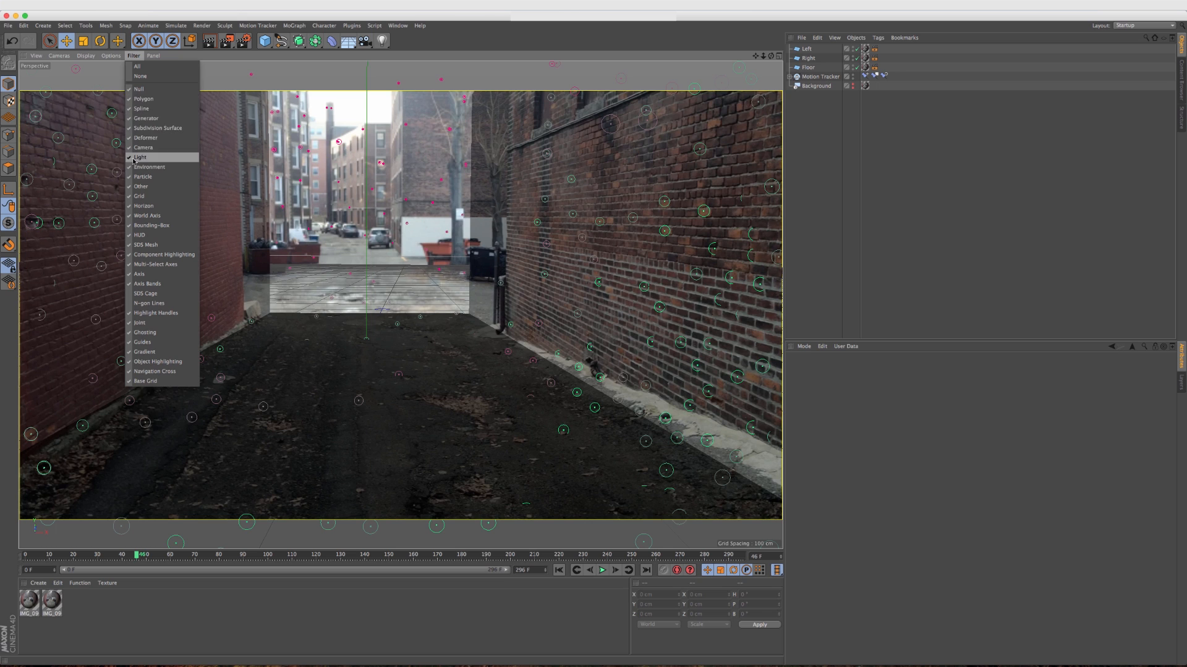
{"action": "left_click", "coordinate": [140, 196]}
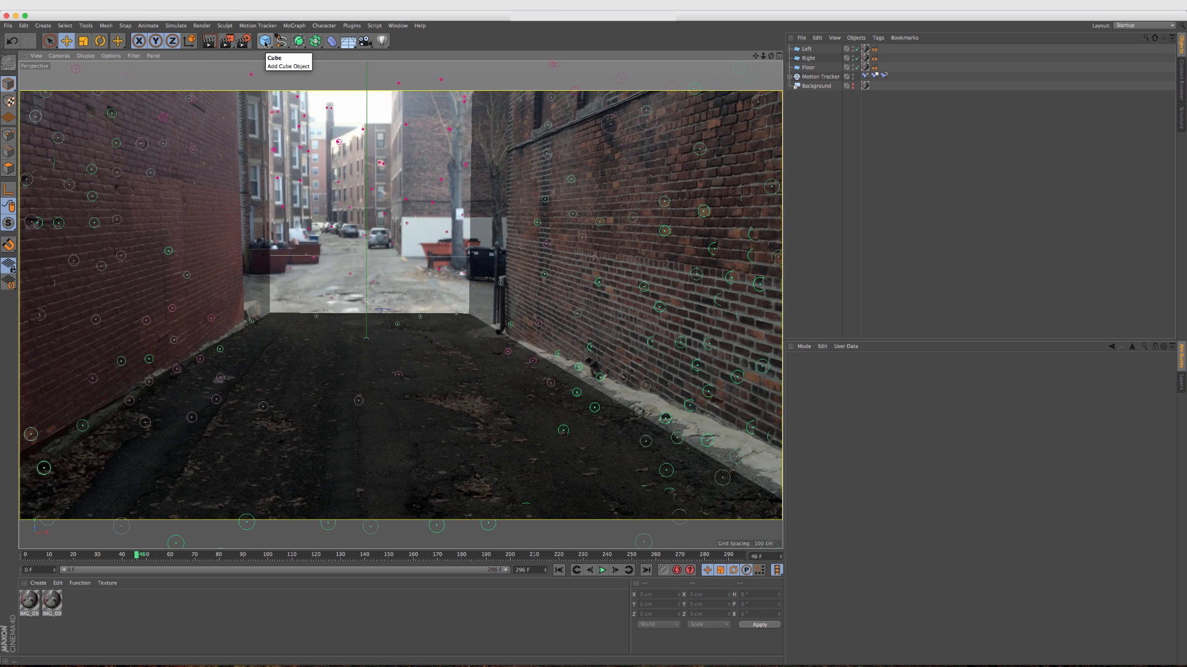
- Add a sphere, raise it to about 88 cm in Y, and scale it down to about 46 cm across
{"action": "left_click", "coordinate": [266, 42]}
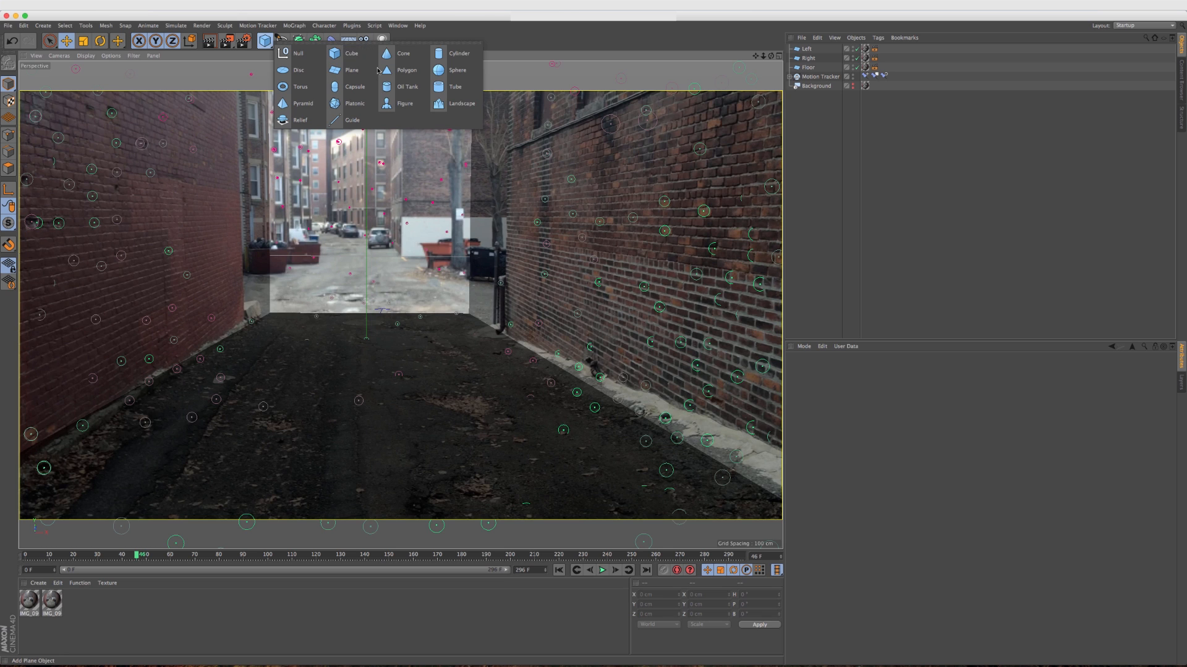
{"action": "left_click", "coordinate": [458, 70]}
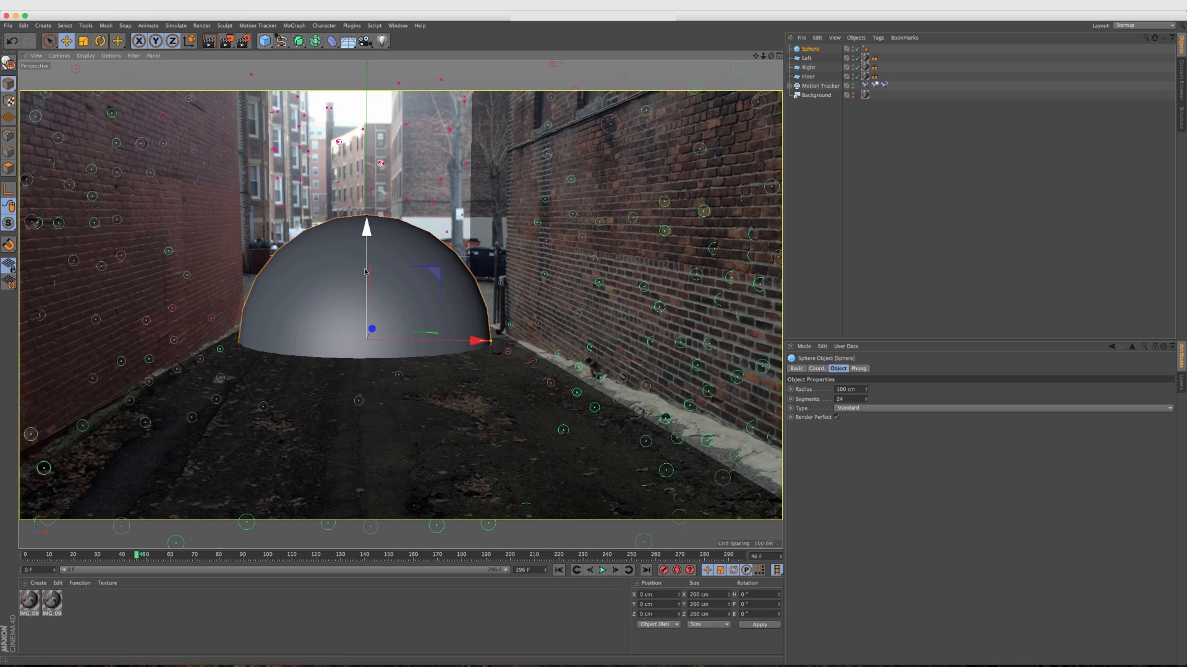
{"action": "left_click_drag", "start_coordinate": [374, 284], "coordinate": [307, 408]}
{"action": "key", "text": "t"}
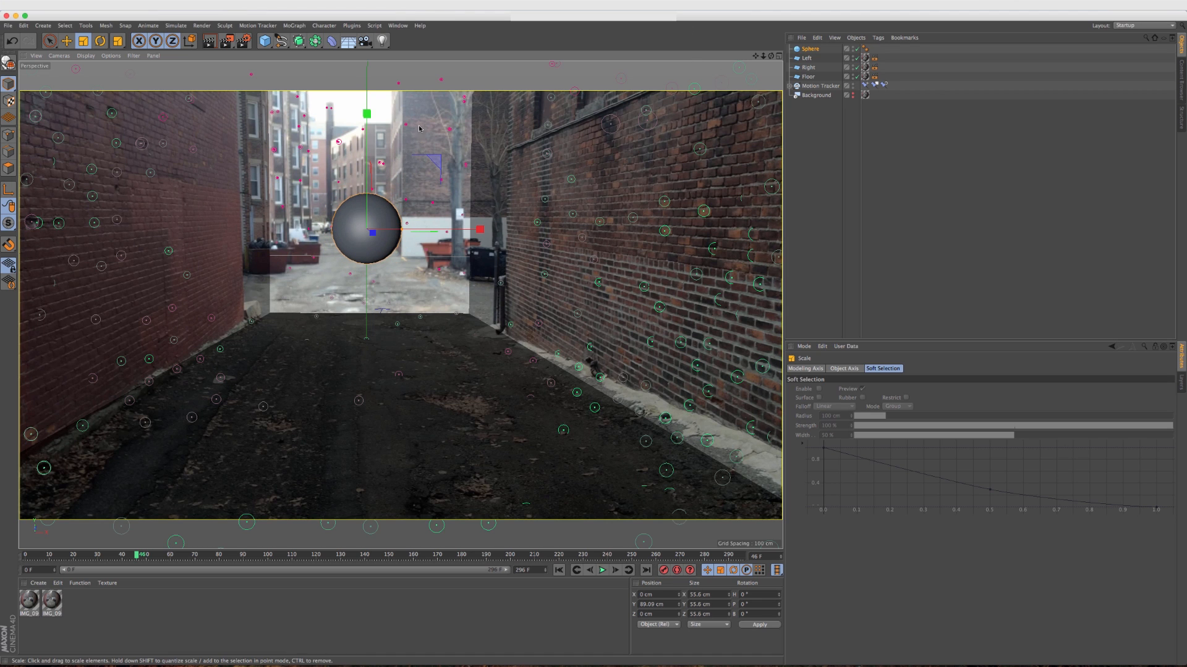
{"action": "left_click_drag", "start_coordinate": [379, 220], "coordinate": [366, 237]}
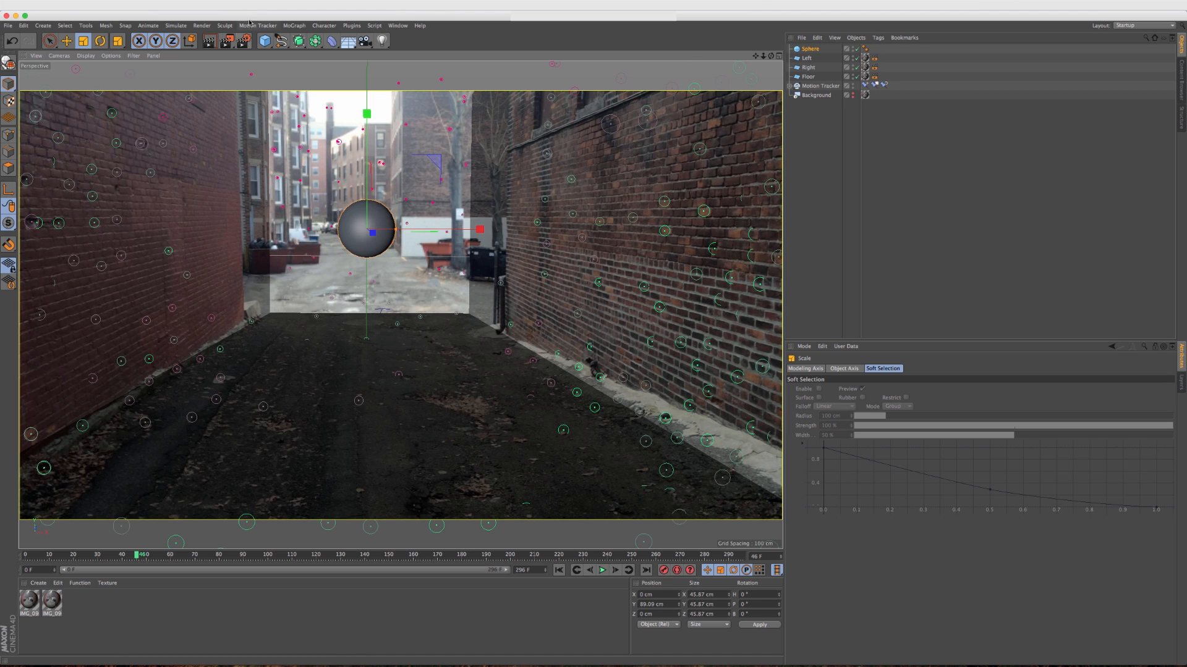
- Place the sphere inside a new MoGraph Cloner and collapse the Cloner's hierarchy
{"action": "left_click", "coordinate": [292, 25]}
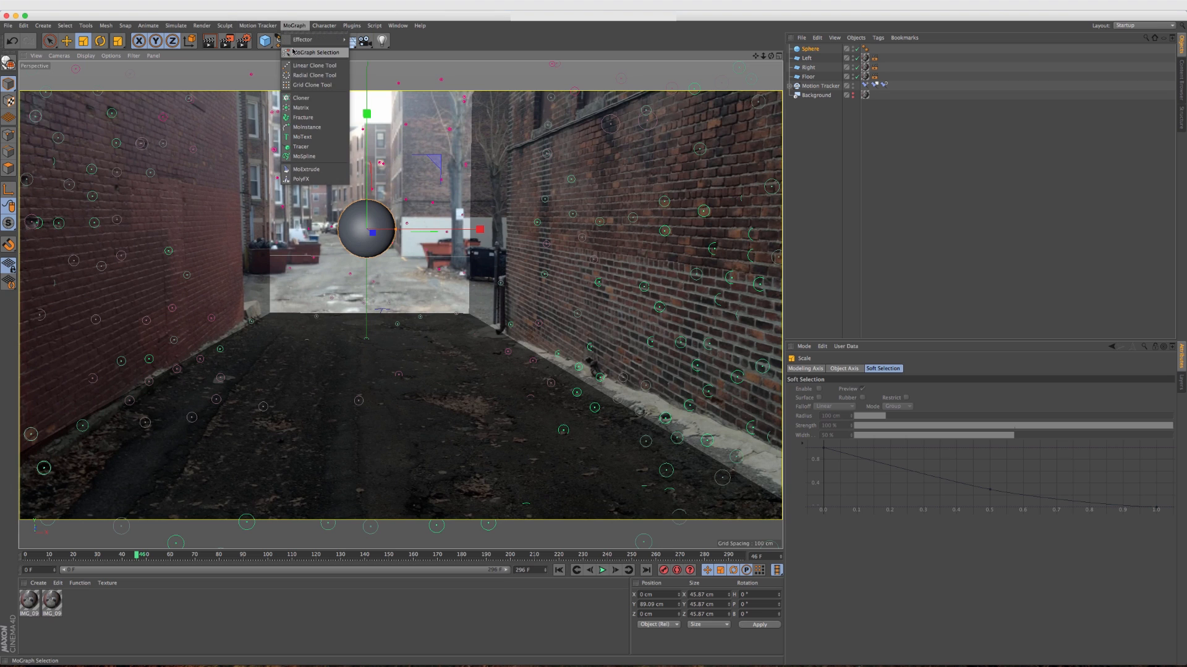
{"action": "left_click", "coordinate": [292, 97], "text": "alt"}
{"action": "left_click", "coordinate": [790, 49]}
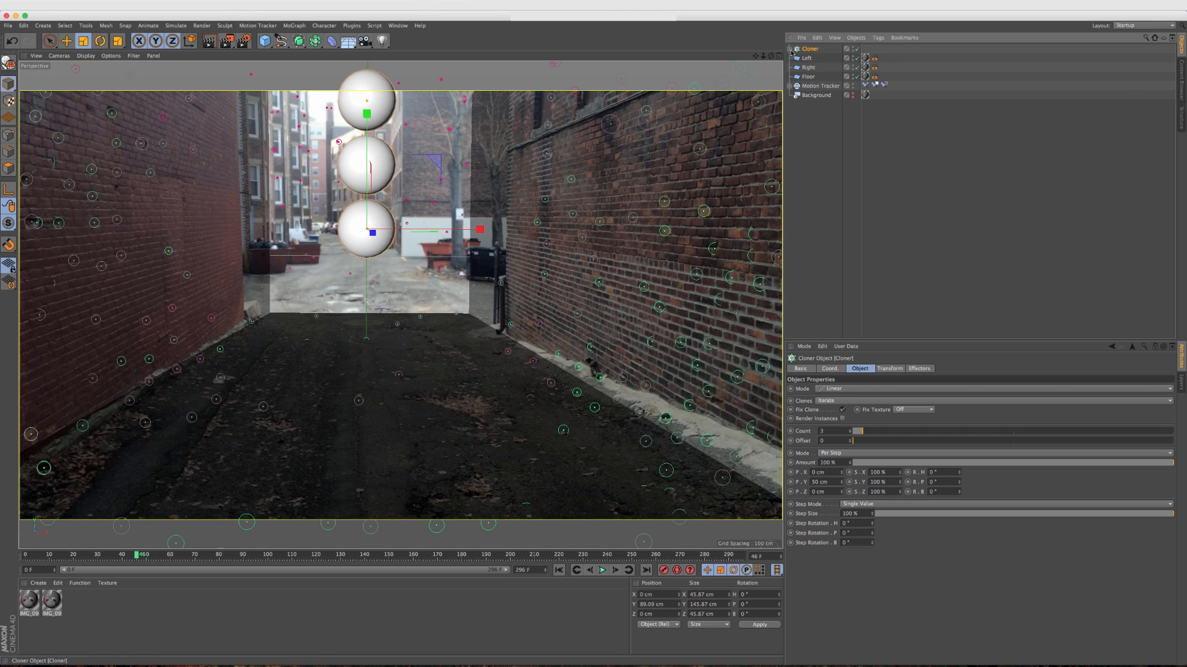
- Switch the Cloner to Grid Array mode and set its count to 2 × 2 × 2
{"action": "left_click", "coordinate": [827, 431]}
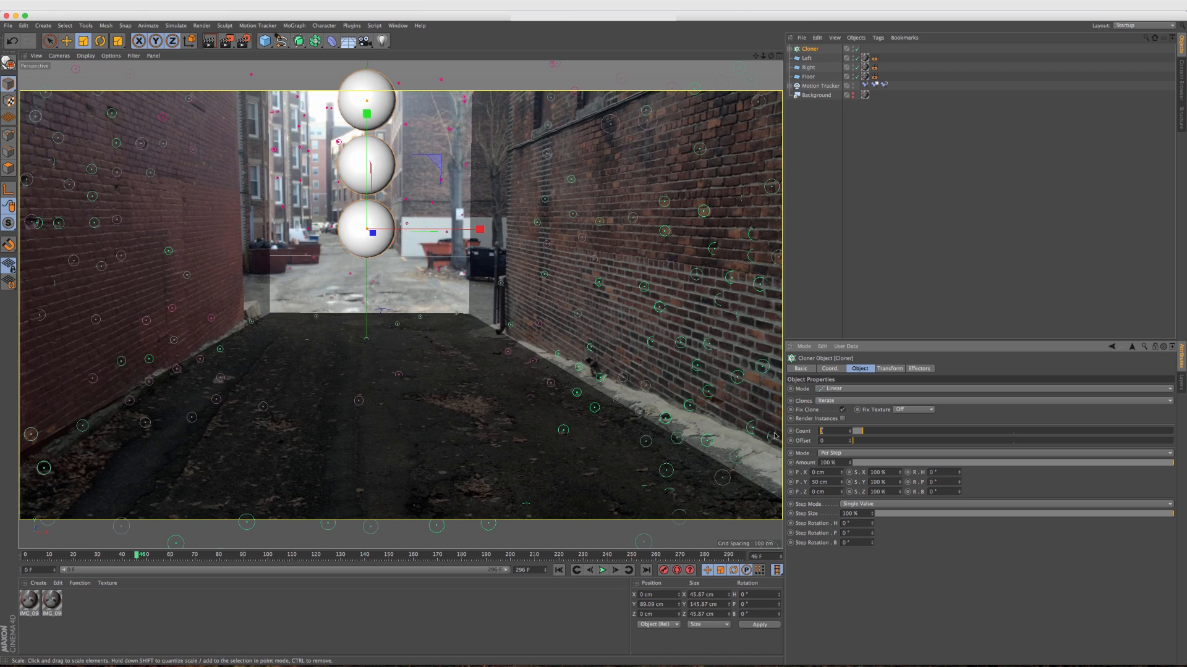
{"action": "left_click", "coordinate": [823, 390]}
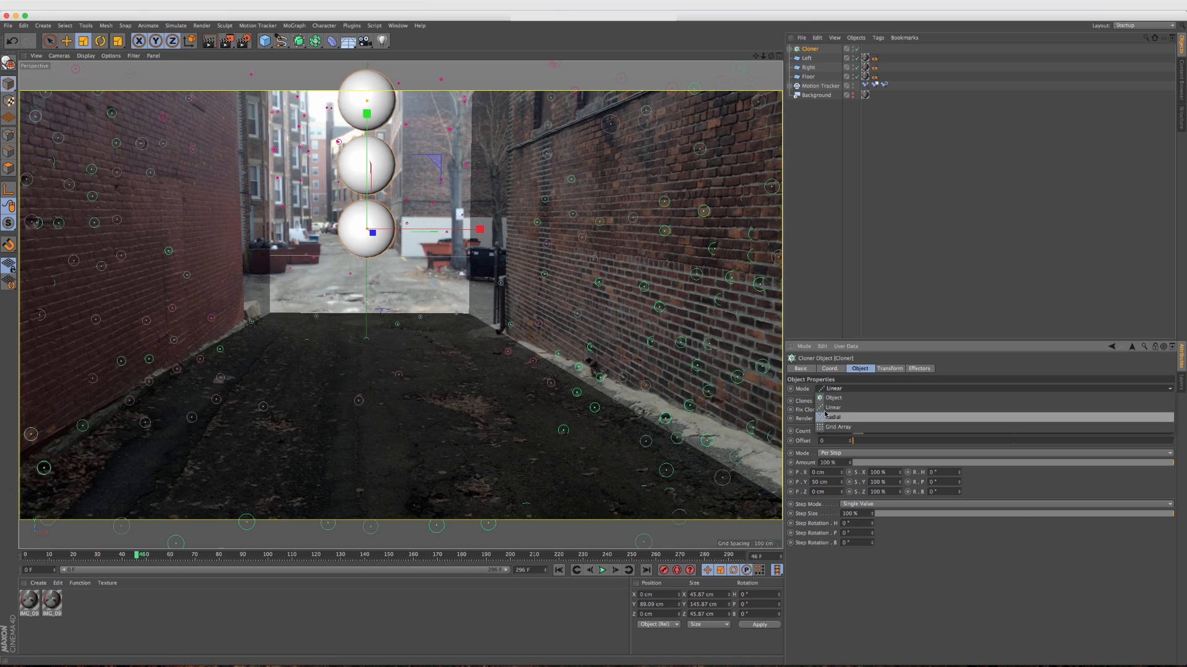
{"action": "left_click", "coordinate": [826, 427]}
{"action": "left_click_drag", "start_coordinate": [841, 430], "coordinate": [791, 433]}
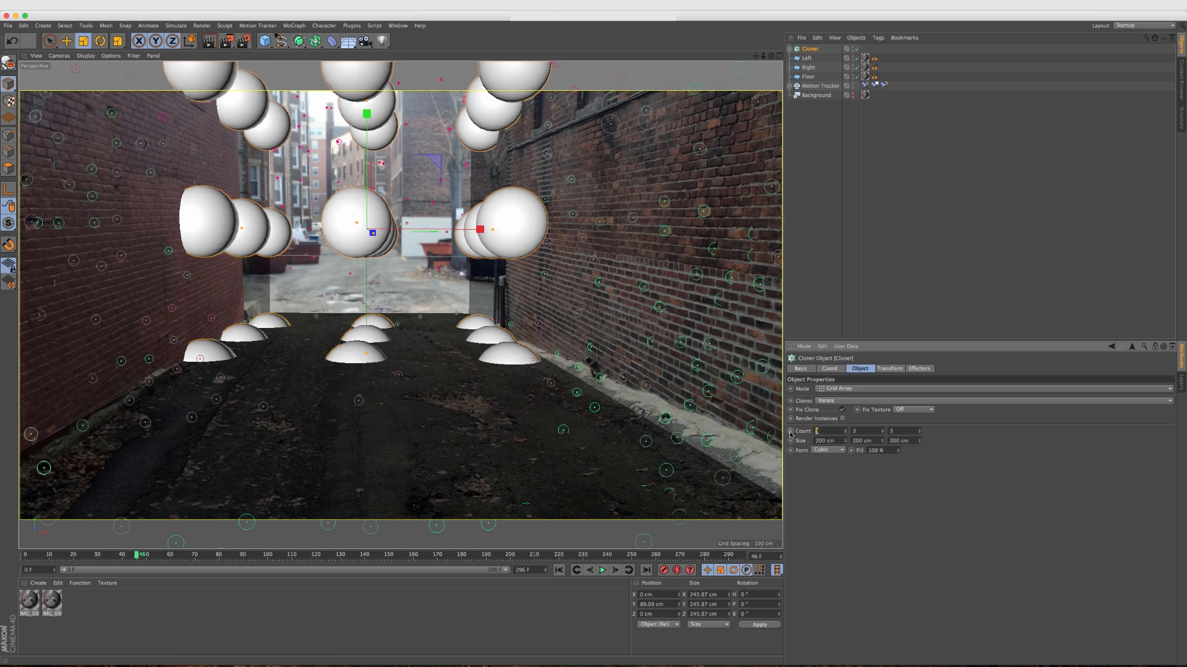
{"action": "type", "text": "2"}
{"action": "key", "text": "Tab"}
{"action": "type", "text": "2"}
{"action": "key", "text": "Tab"}
{"action": "type", "text": "2"}
{"action": "key", "text": "Return"}
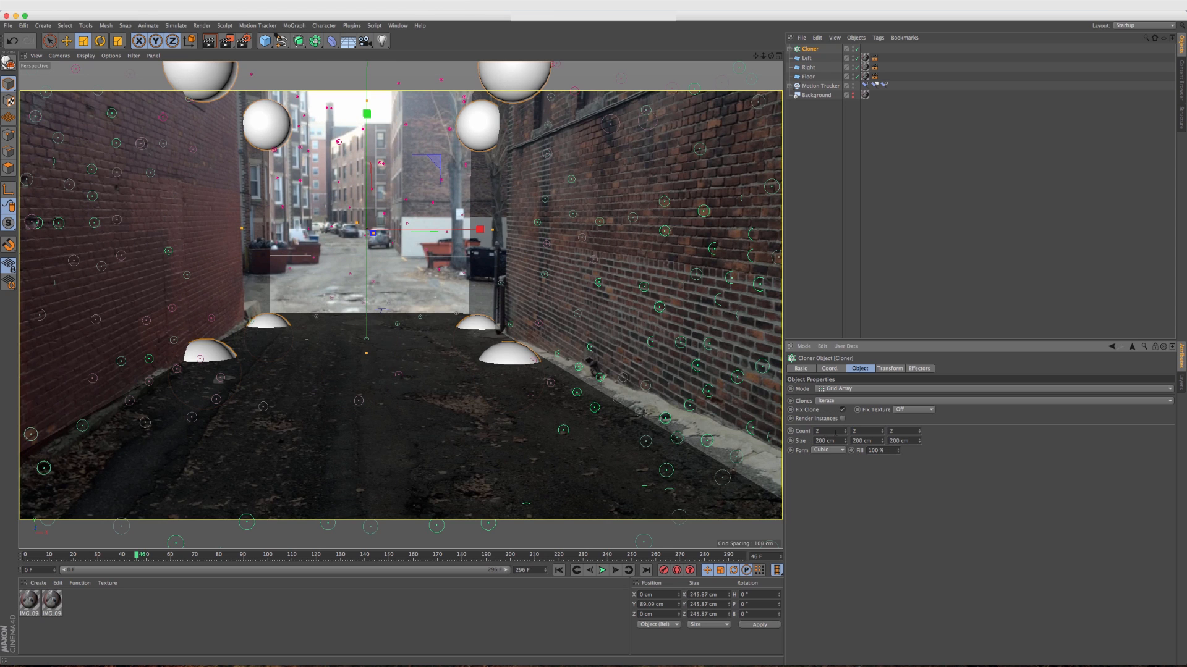
- Set the Cloner's grid count to 3 × 2 × 2 and its size to 121 × 59 × 176 cm
{"action": "mouse_move", "coordinate": [845, 441]}
{"action": "left_mouse_down"}
{"action": "mouse_move", "coordinate": [822, 441]}
{"action": "mouse_move", "coordinate": [869, 441]}
{"action": "mouse_move", "coordinate": [847, 441]}
{"action": "left_mouse_up"}
{"action": "left_click_drag", "start_coordinate": [919, 441], "coordinate": [904, 440]}
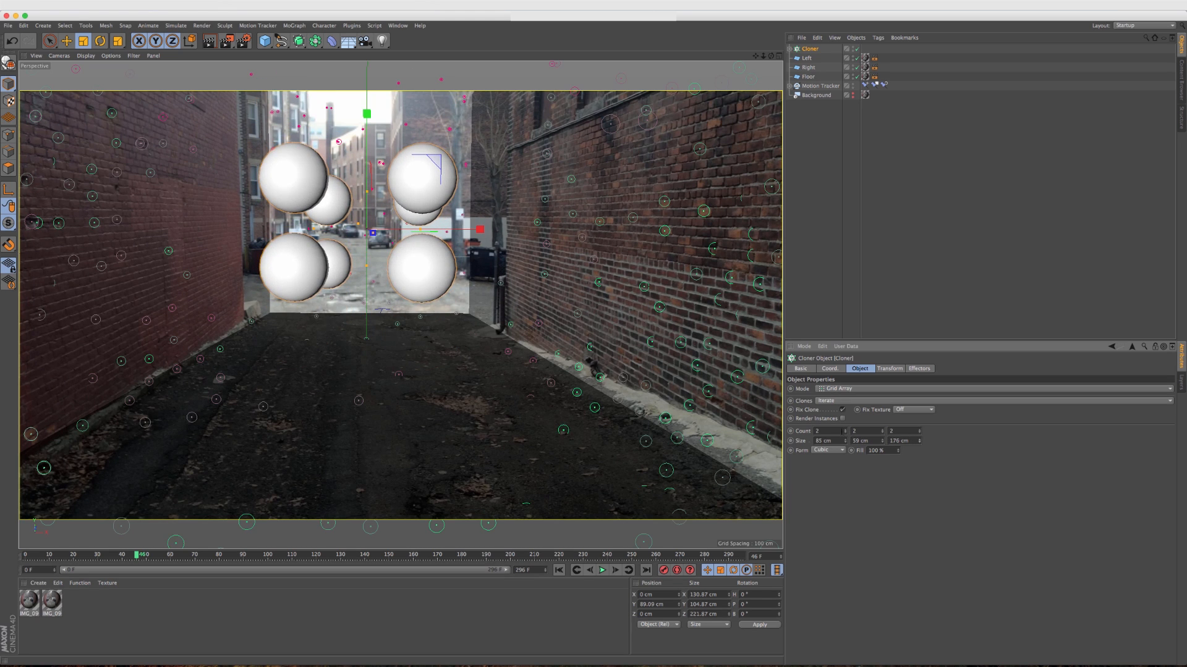
{"action": "type", "text": "1"}
{"action": "key", "text": "Return"}
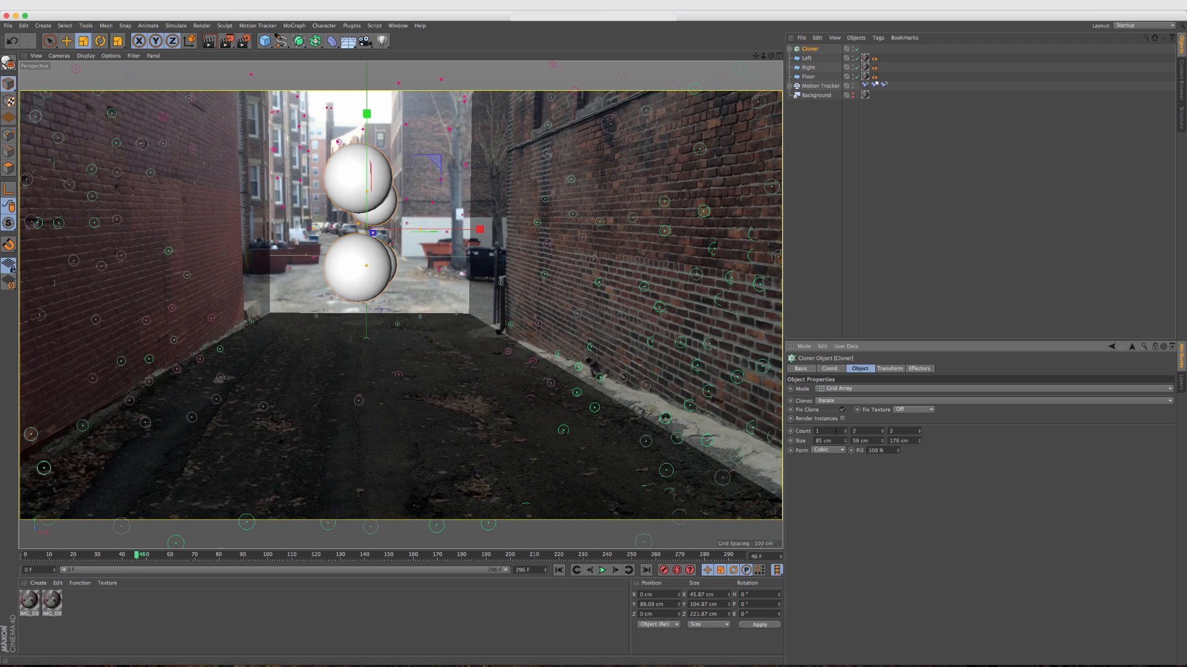
{"action": "type", "text": "3"}
{"action": "key", "text": "Return"}
{"action": "left_click_drag", "start_coordinate": [845, 441], "coordinate": [845, 443]}
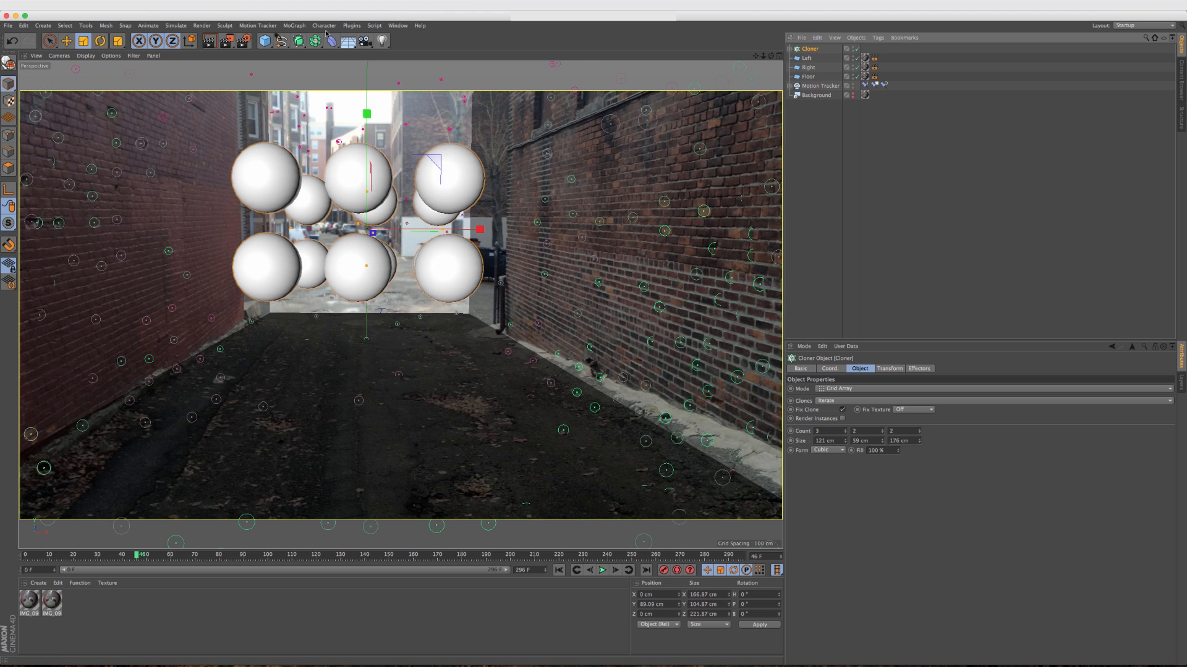
- Add a Random effector to the Cloner with position variation of 10 cm in X and 27 cm in Y
{"action": "left_click", "coordinate": [257, 25]}
{"action": "mouse_move", "coordinate": [294, 25]}
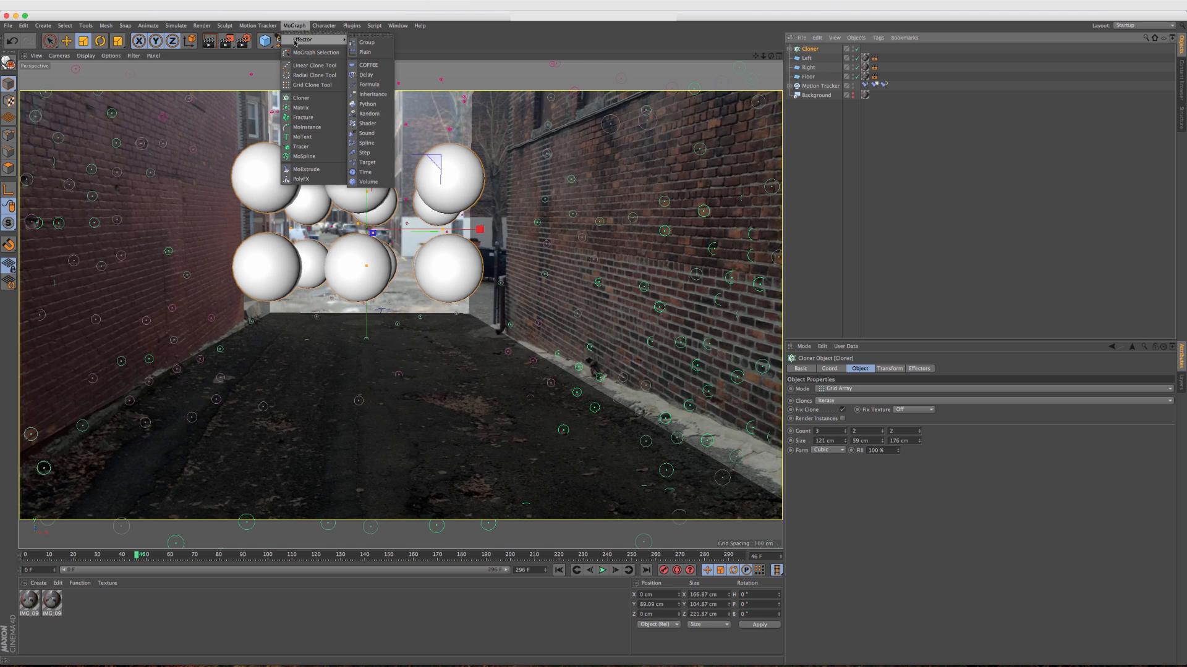
{"action": "left_click", "coordinate": [360, 113]}
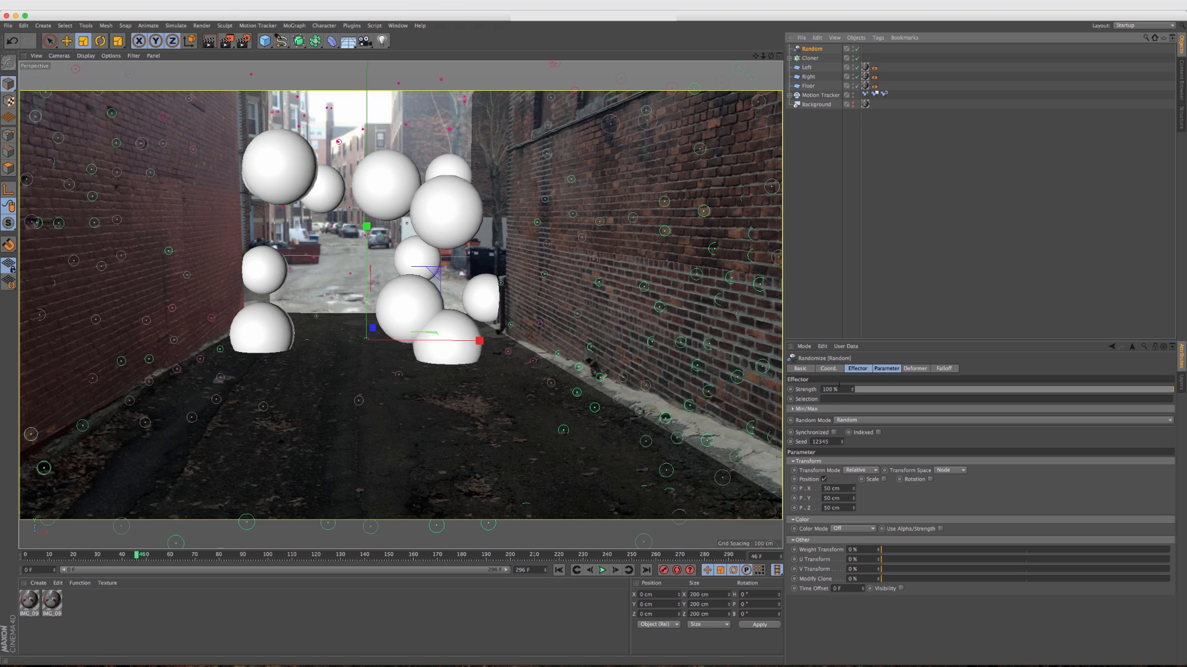
{"action": "mouse_move", "coordinate": [853, 489]}
{"action": "left_mouse_down"}
{"action": "mouse_move", "coordinate": [831, 489]}
{"action": "mouse_move", "coordinate": [855, 507]}
{"action": "left_mouse_up"}
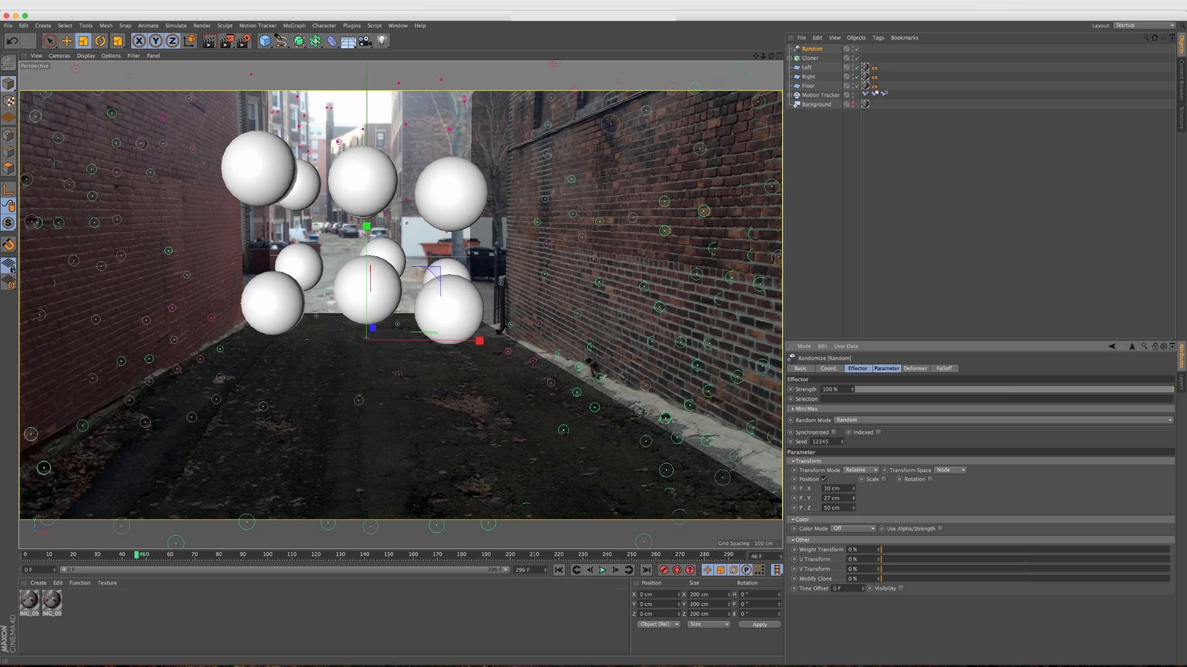
- Enable uniform scale variation of 0.29 on the Random effector and set its position variation to 22, 17 and 237 cm
{"action": "left_click", "coordinate": [883, 479]}
{"action": "left_click", "coordinate": [907, 517]}
{"action": "left_click_drag", "start_coordinate": [937, 490], "coordinate": [940, 481]}
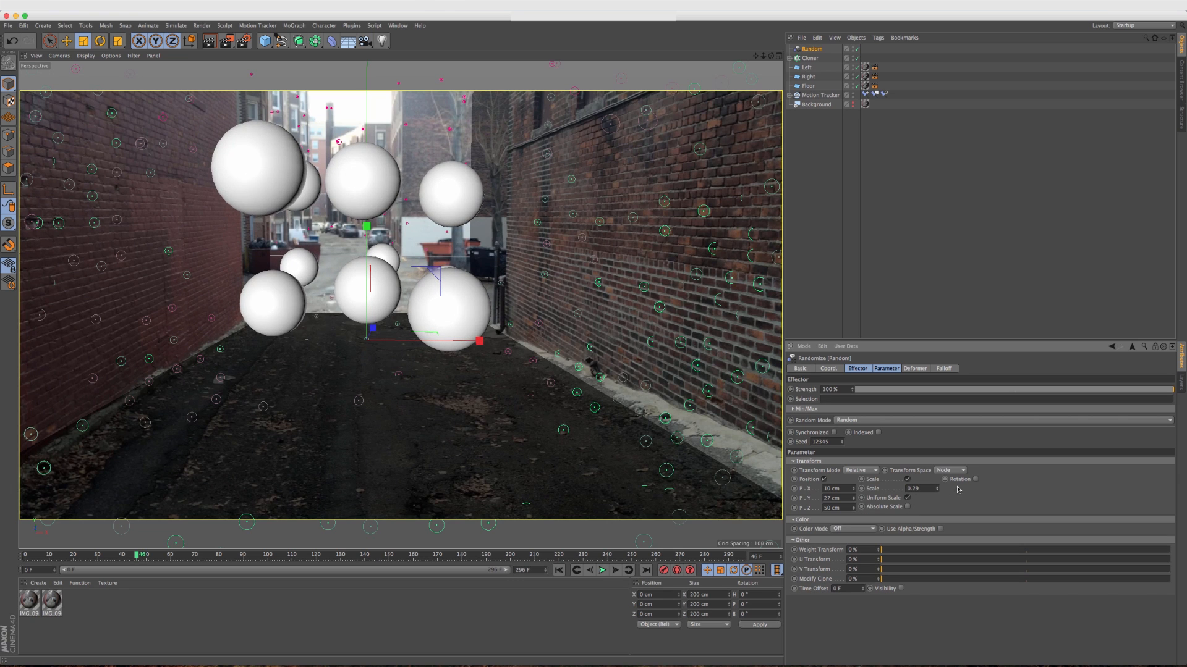
{"action": "mouse_move", "coordinate": [855, 505]}
{"action": "left_mouse_down"}
{"action": "mouse_move", "coordinate": [854, 468]}
{"action": "mouse_move", "coordinate": [853, 483]}
{"action": "left_mouse_up"}
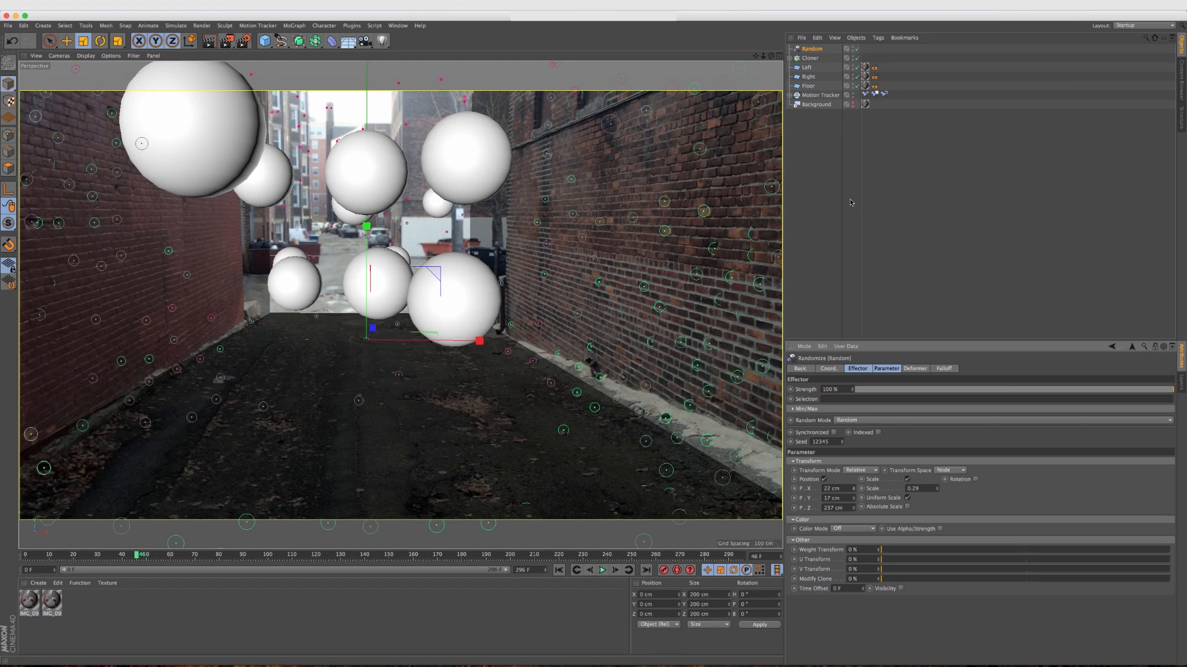
- Scale the sphere inside the Cloner down to a radius of about 19.2 cm
{"action": "left_click", "coordinate": [789, 58]}
{"action": "left_click", "coordinate": [814, 67]}
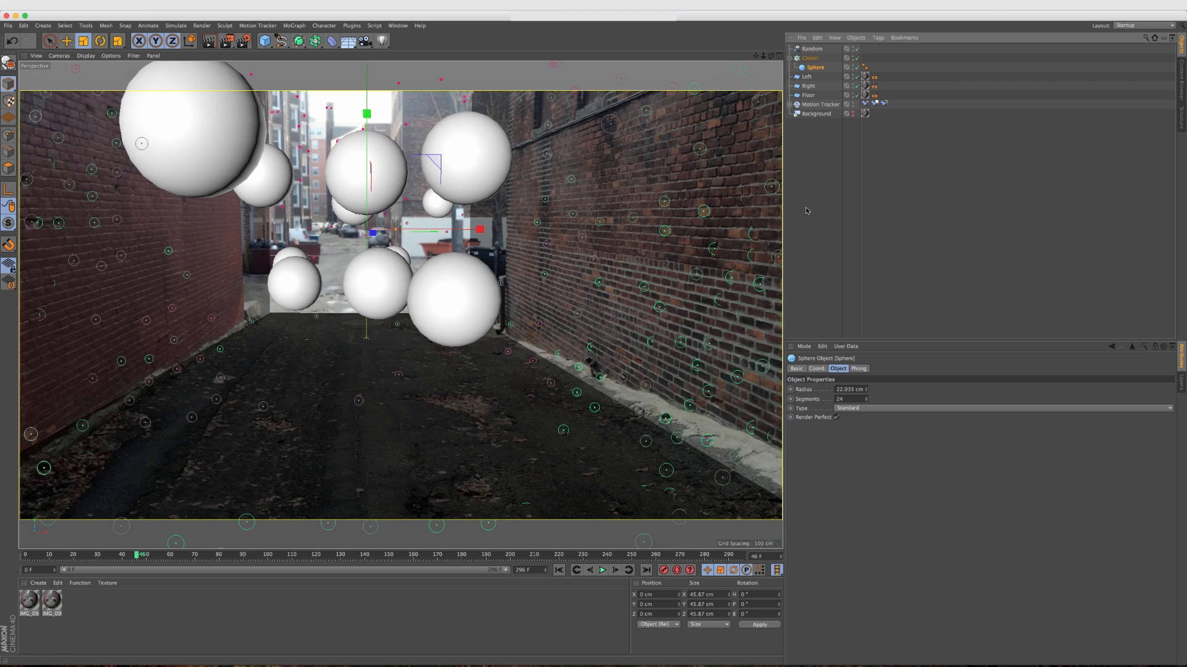
{"action": "left_click_drag", "start_coordinate": [397, 230], "coordinate": [392, 235]}
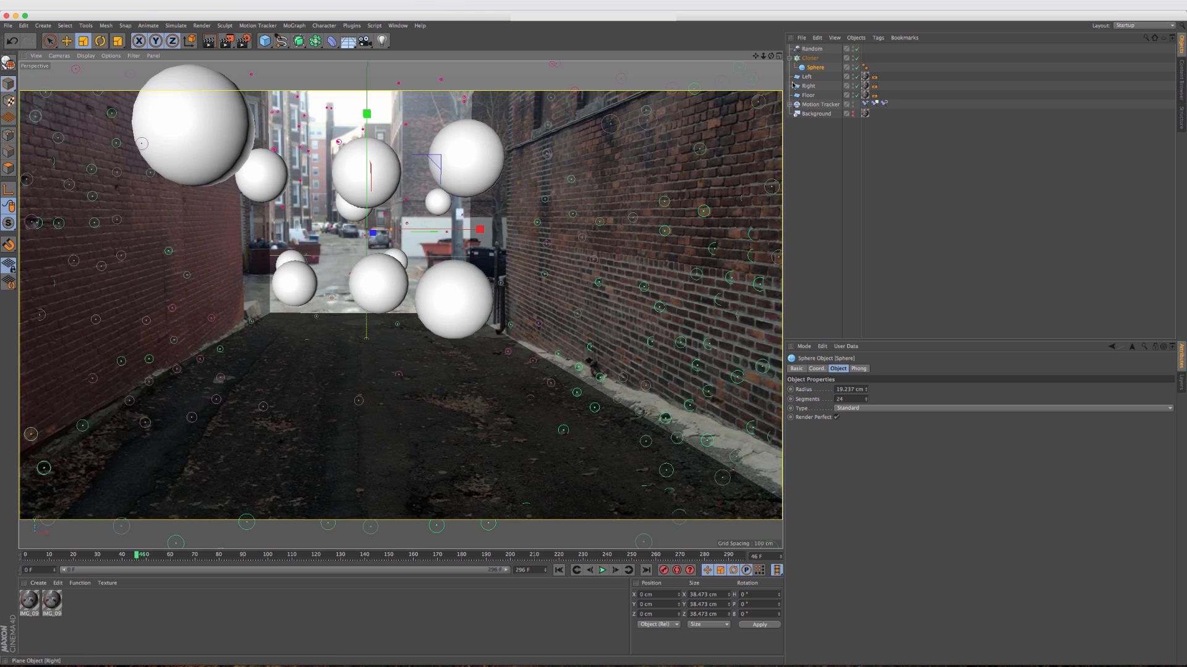
- Inspect the sphere arrangement from outside the Solved Camera, then return to the Solved Camera view
{"action": "left_click", "coordinate": [790, 104]}
{"action": "left_click", "coordinate": [861, 113]}
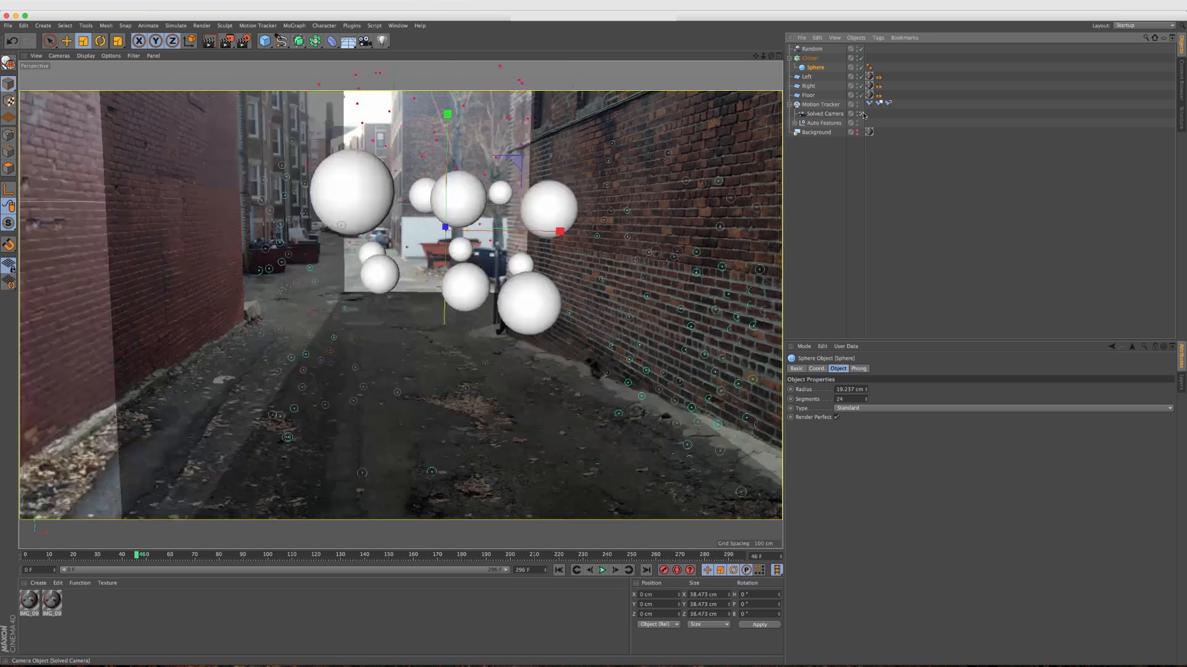
{"action": "left_click_drag", "start_coordinate": [597, 204], "coordinate": [542, 235], "text": "alt"}
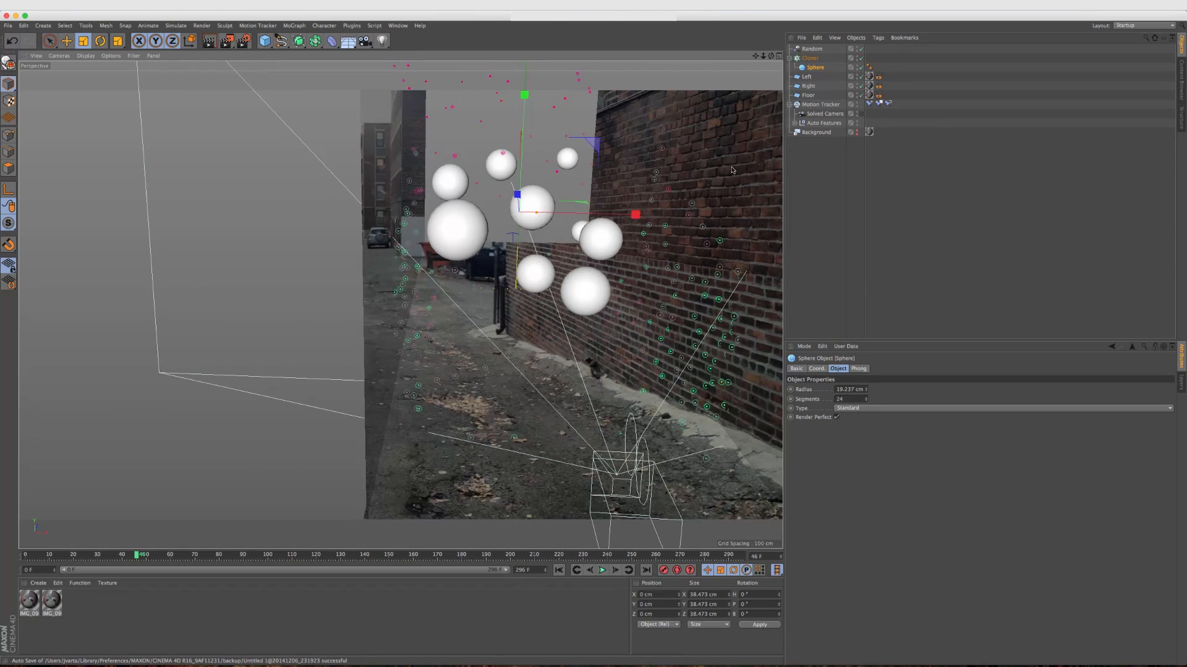
{"action": "left_click", "coordinate": [861, 113]}
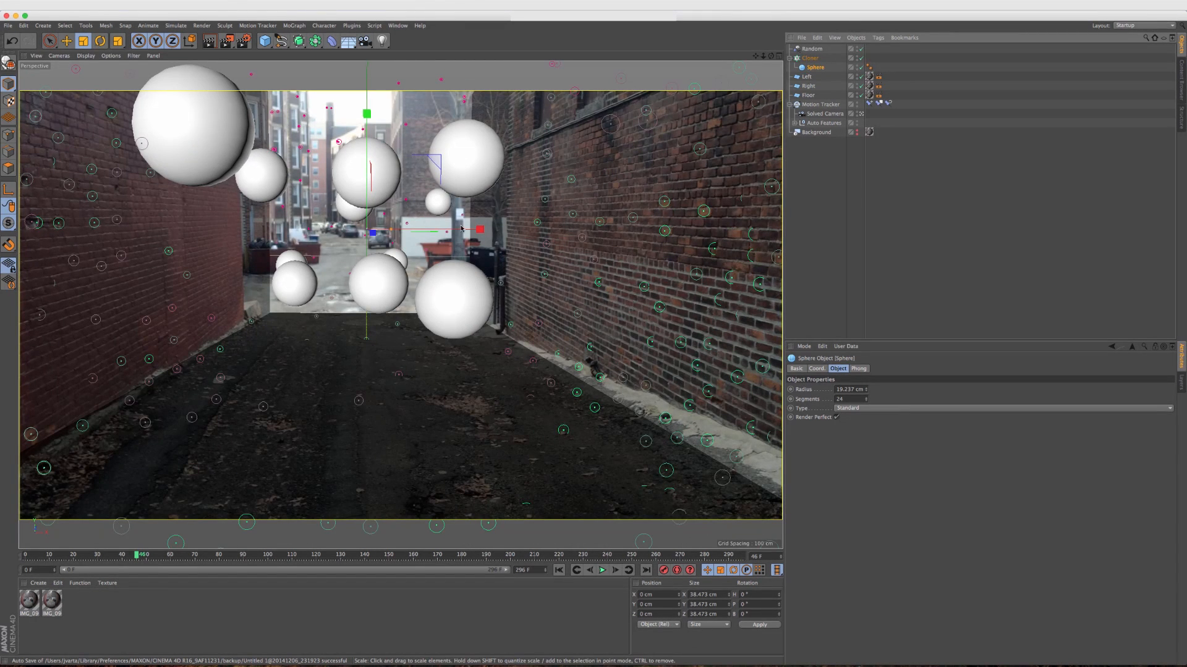
- Play the animation from the first frame and scrub to frame 157 to check how the spheres follow the footage
{"action": "left_click", "coordinate": [558, 570]}
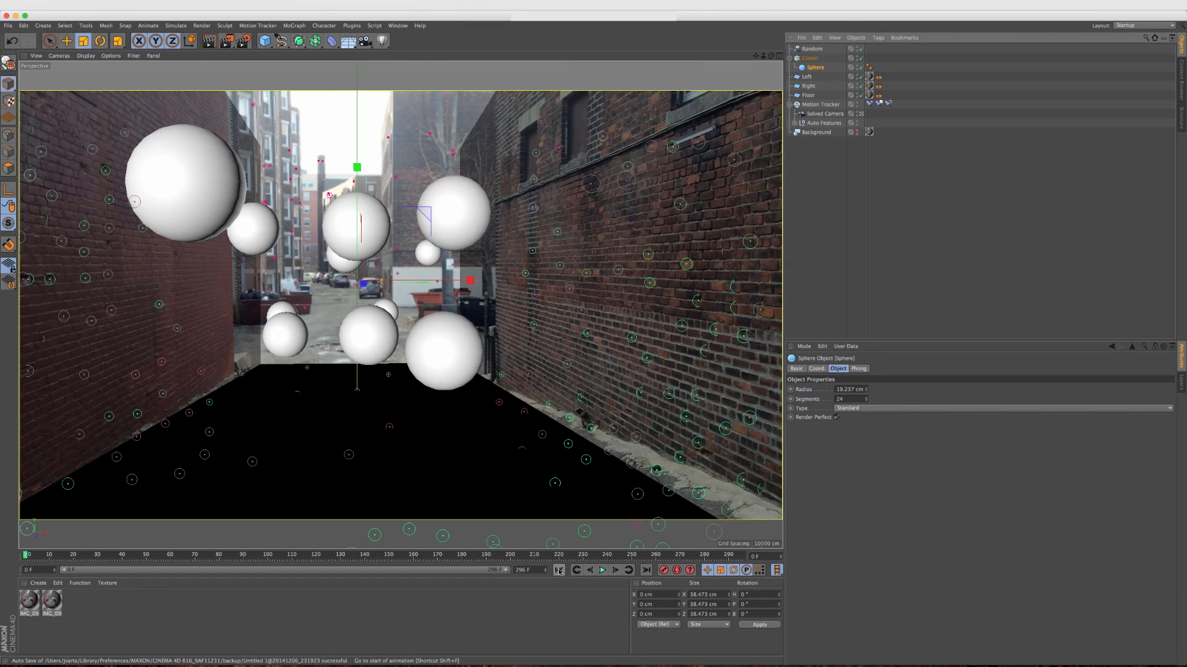
{"action": "left_click", "coordinate": [603, 570]}
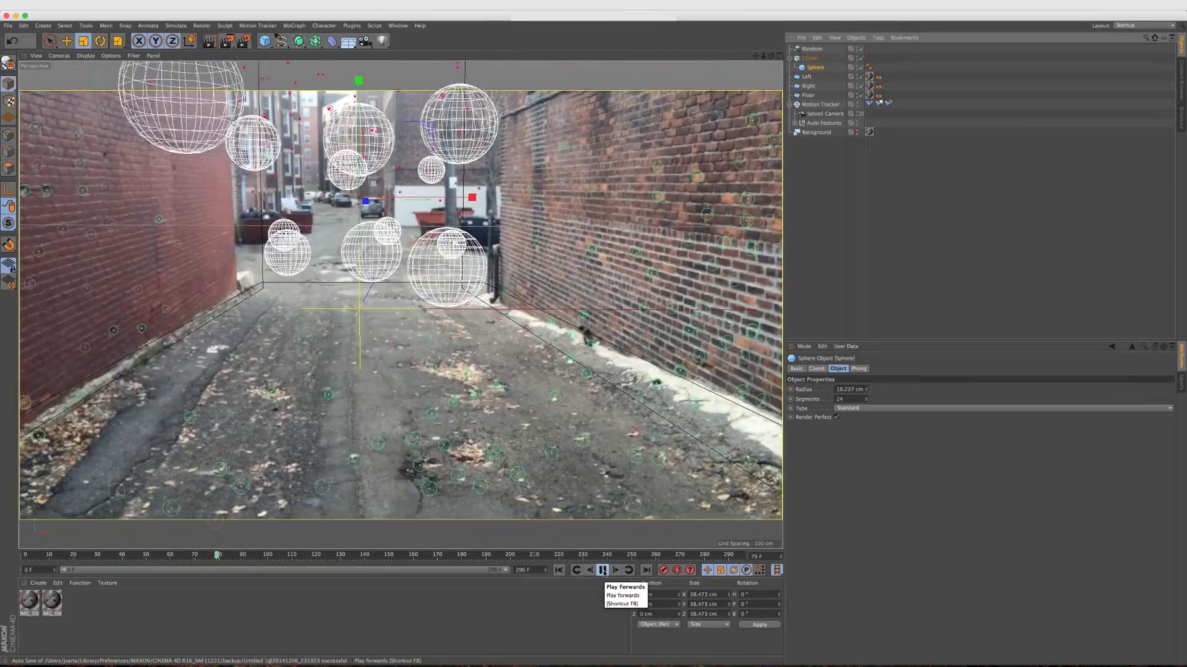
{"action": "left_click", "coordinate": [602, 570]}
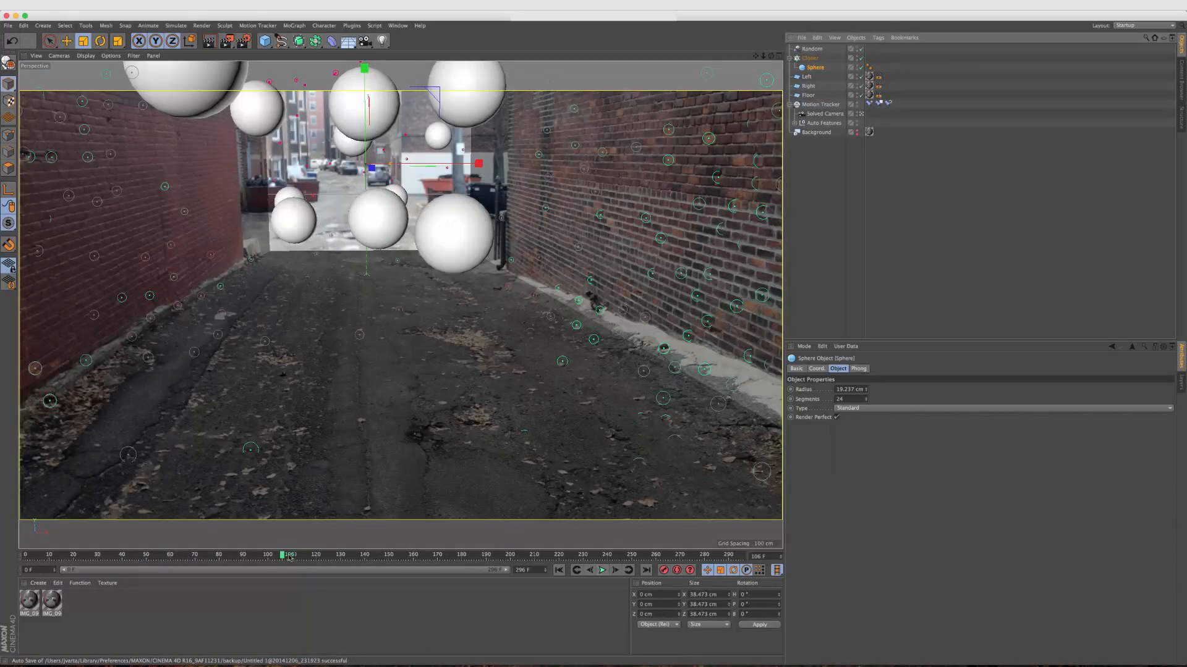
{"action": "left_click_drag", "start_coordinate": [282, 555], "coordinate": [406, 550]}
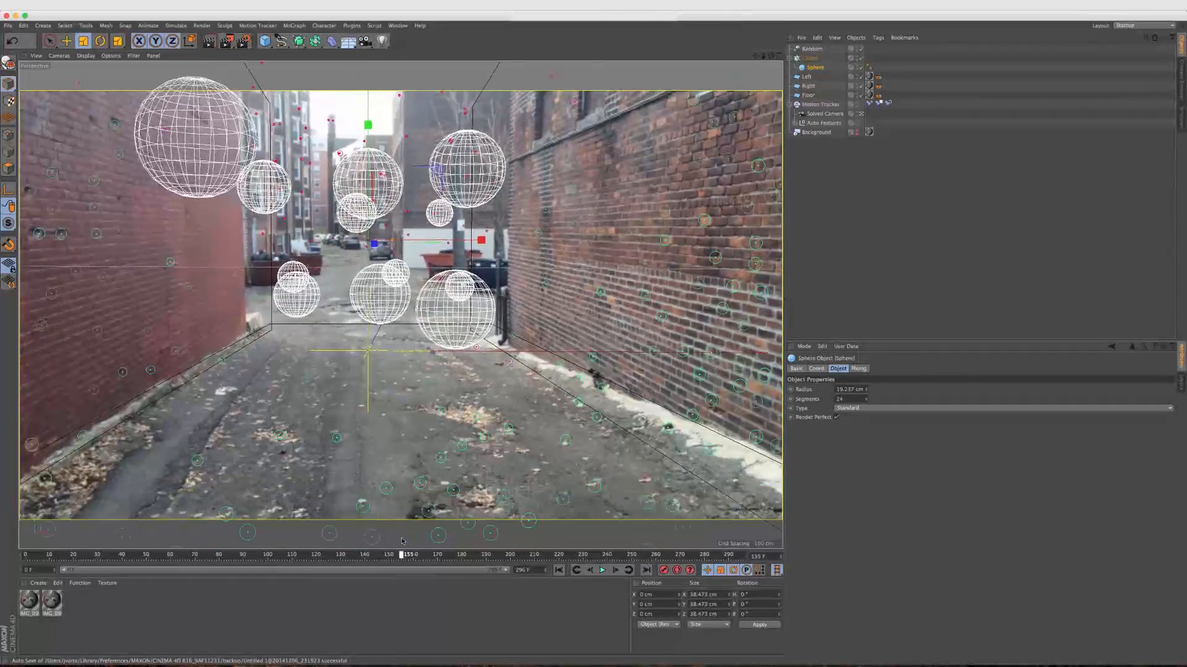
{"action": "left_click_drag", "start_coordinate": [402, 541], "coordinate": [305, 534]}
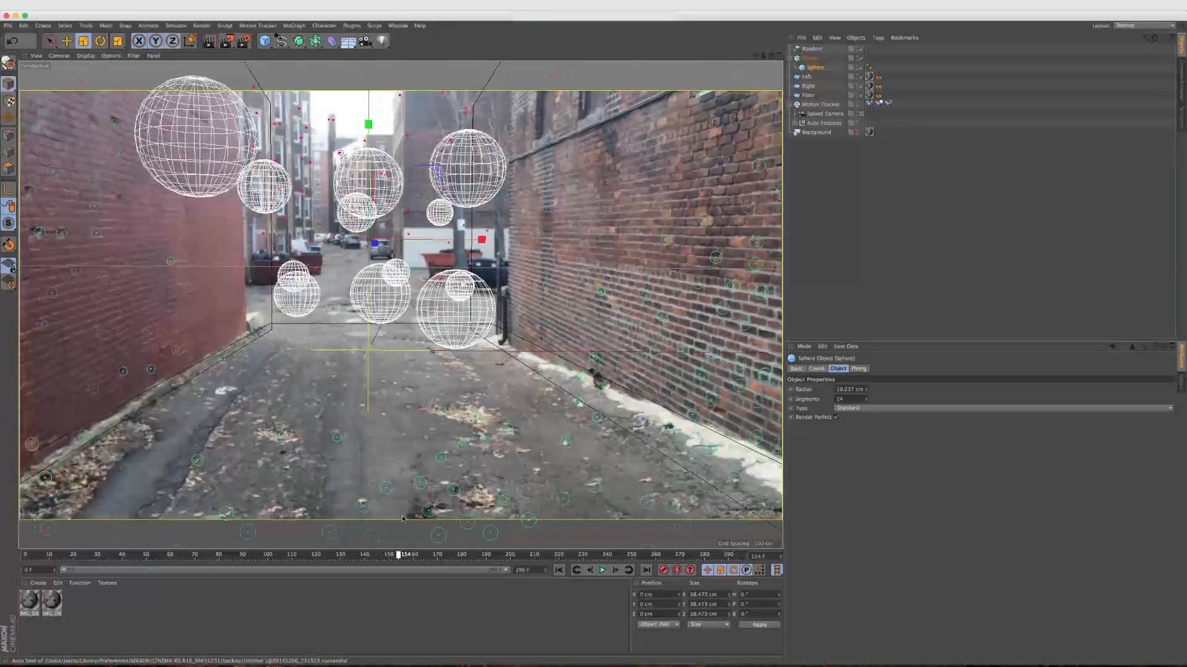
{"action": "left_click_drag", "start_coordinate": [402, 519], "coordinate": [406, 519]}
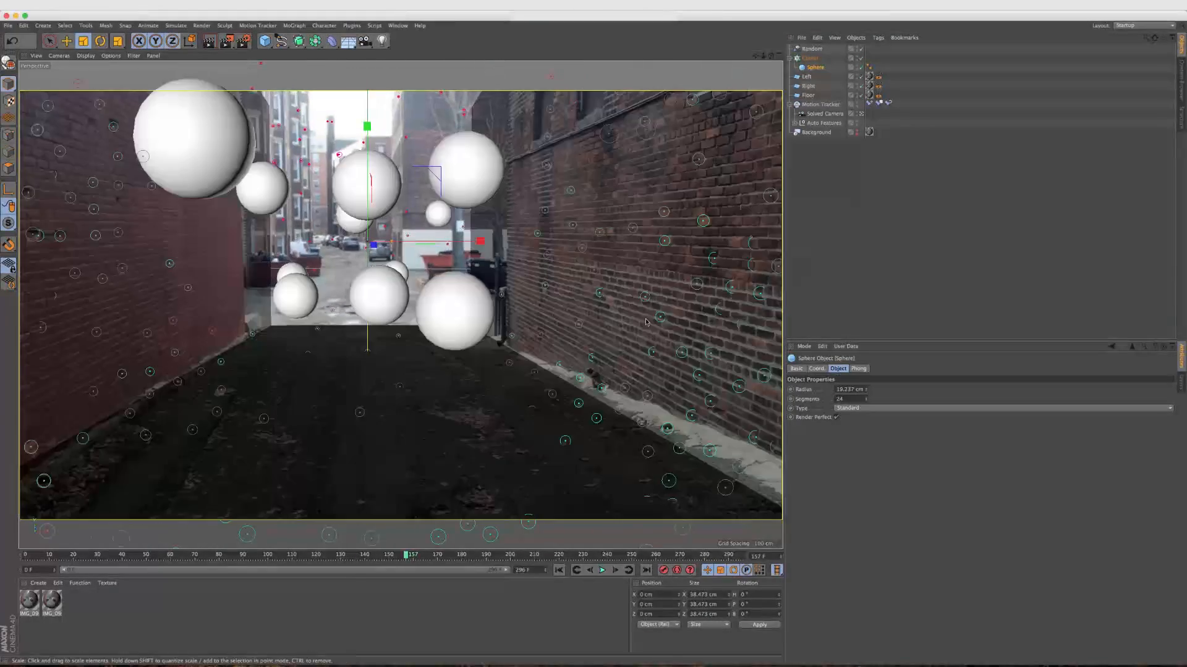
- Collapse the Cloner's hierarchy and give the Cloner a Rigid Body simulation tag
{"action": "left_click", "coordinate": [789, 58]}
{"action": "left_click", "coordinate": [803, 60]}
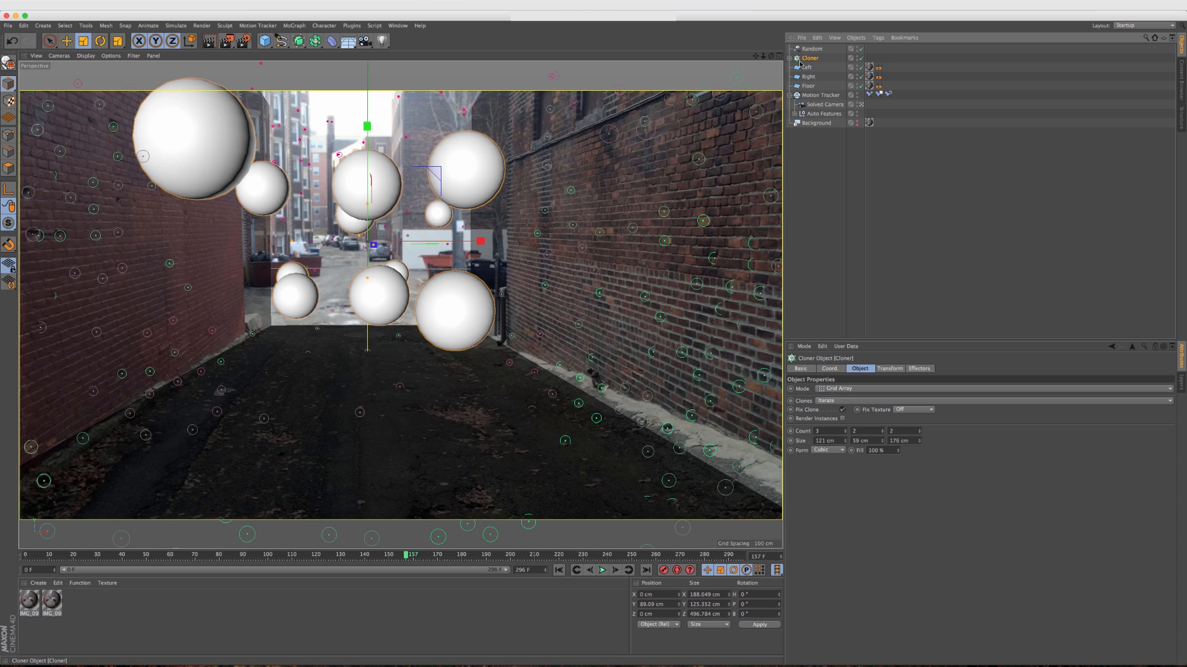
{"action": "left_click", "coordinate": [878, 38]}
{"action": "mouse_move", "coordinate": [881, 52]}
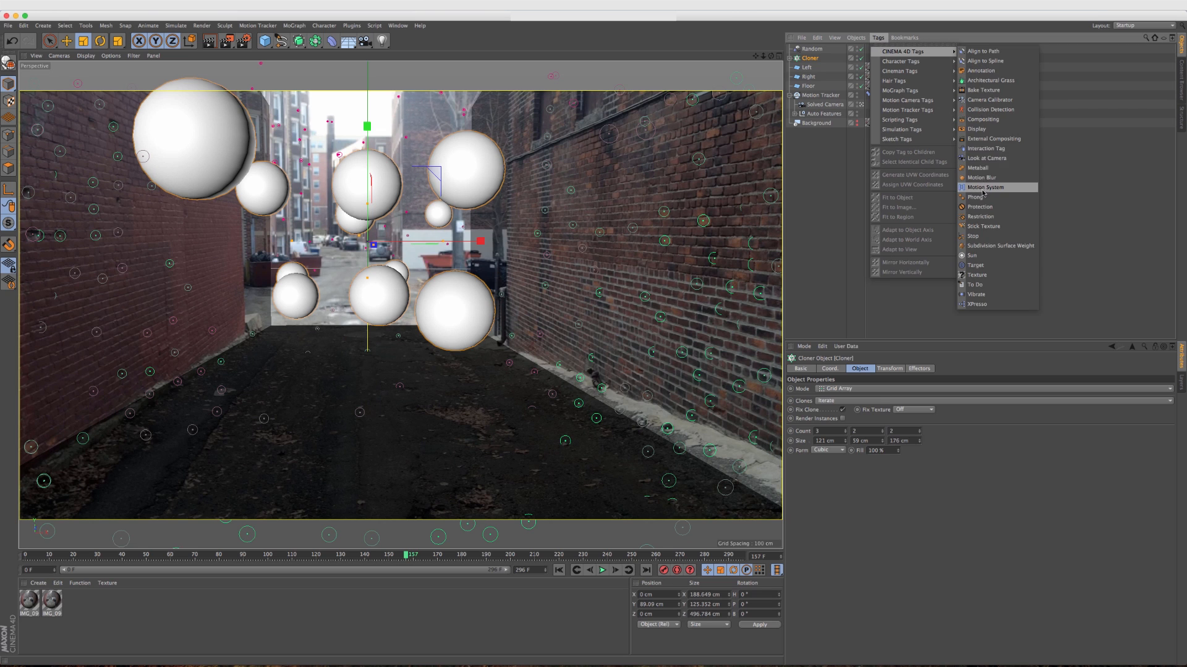
{"action": "mouse_move", "coordinate": [917, 128]}
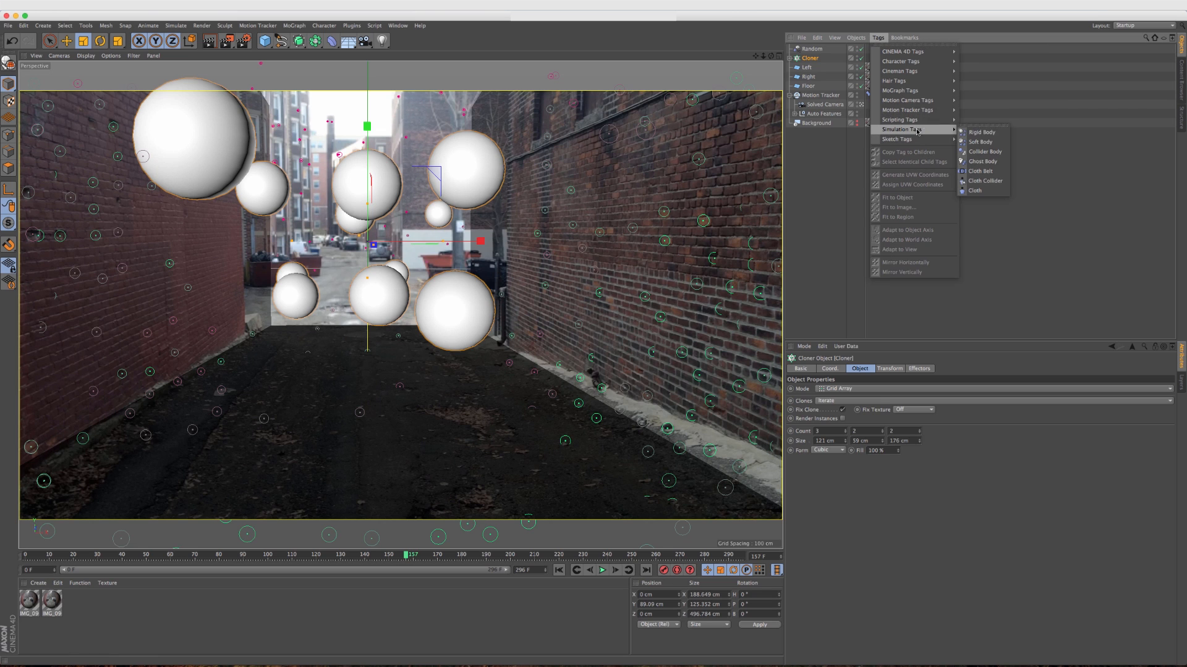
{"action": "left_click", "coordinate": [974, 129]}
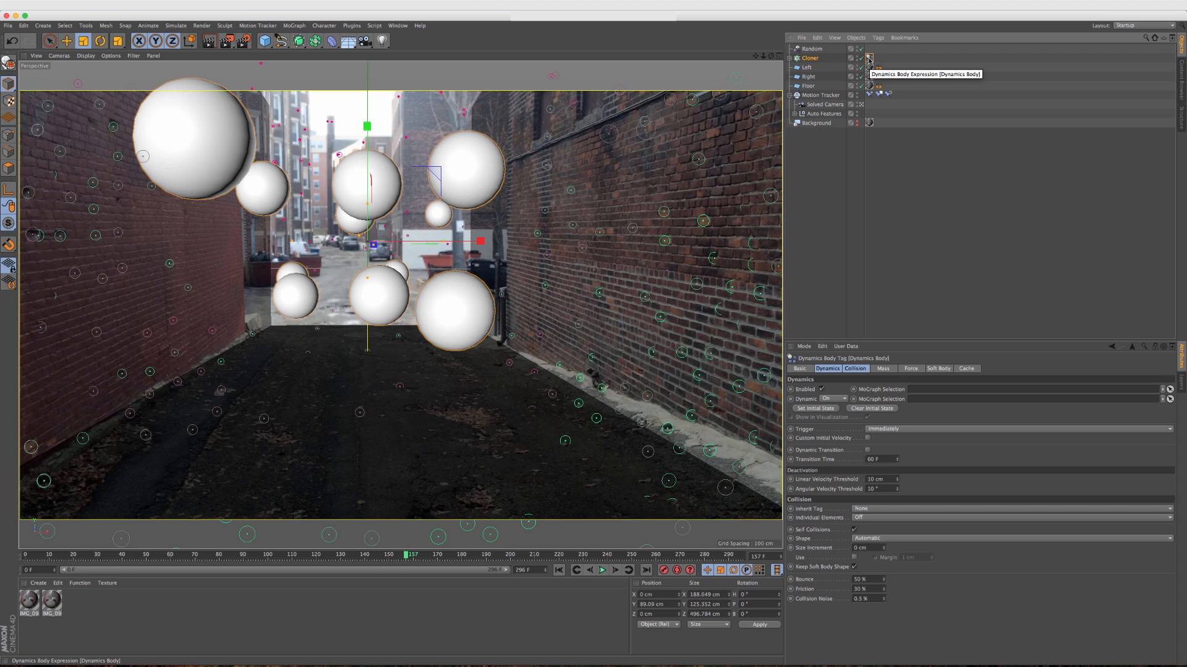
- Copy the dynamics tag to the Left plane, set its collision shape to Static Mesh, and copy it to the Right and Floor planes
{"action": "left_click_drag", "start_coordinate": [869, 59], "coordinate": [888, 67], "text": "ctrl"}
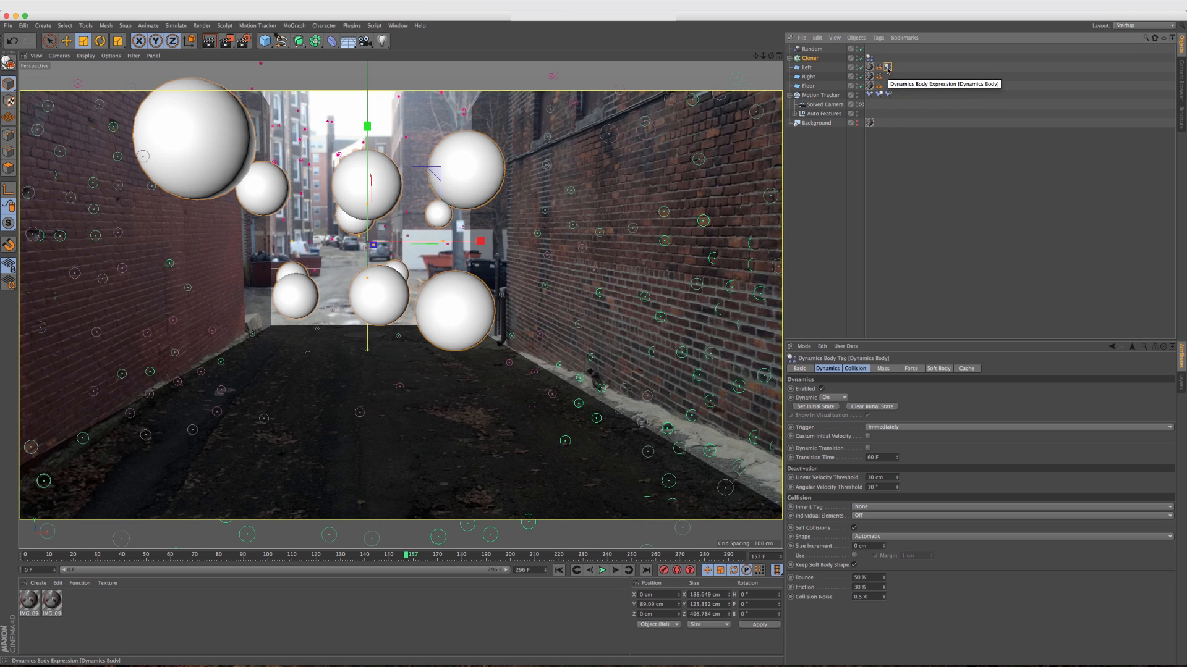
{"action": "left_click", "coordinate": [868, 537]}
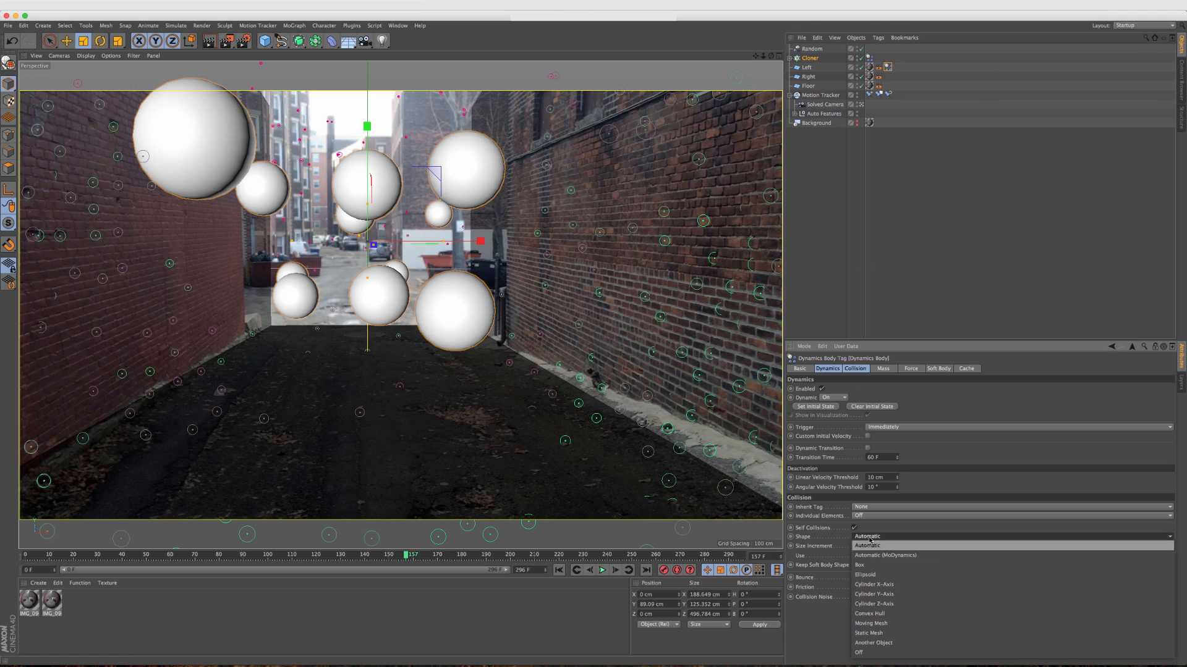
{"action": "left_click", "coordinate": [868, 633]}
{"action": "left_click_drag", "start_coordinate": [888, 67], "coordinate": [889, 86], "text": "ctrl"}
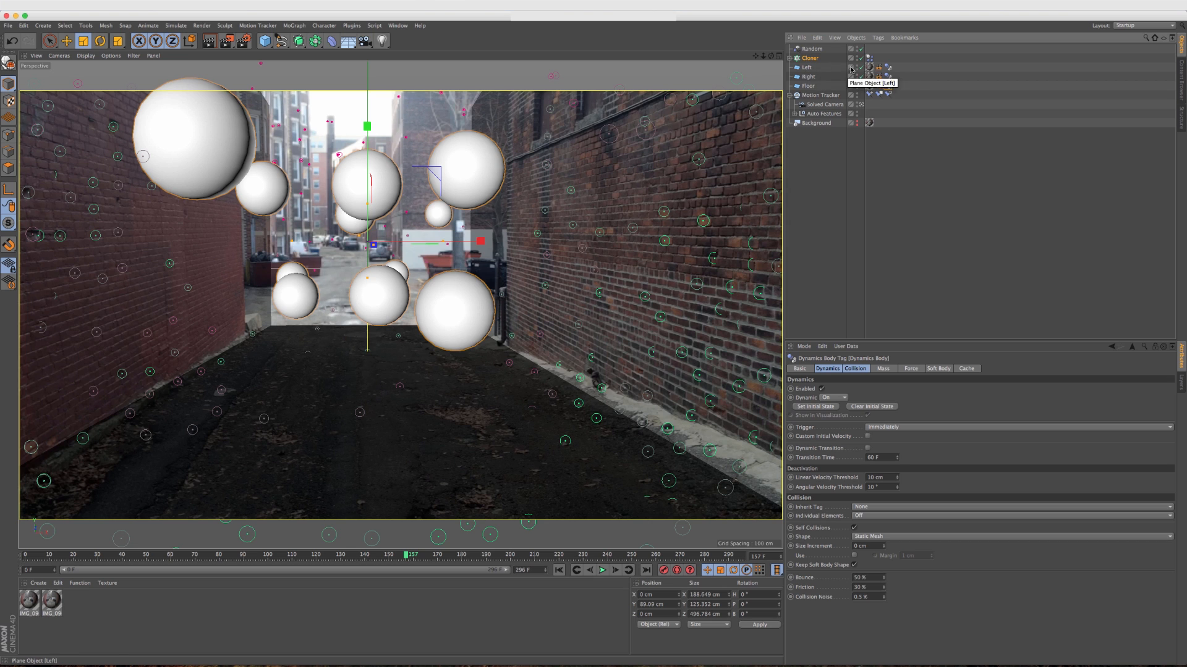
- Set Individual Elements to All in the collision settings of the Cloner's dynamics tag
{"action": "left_click", "coordinate": [869, 58]}
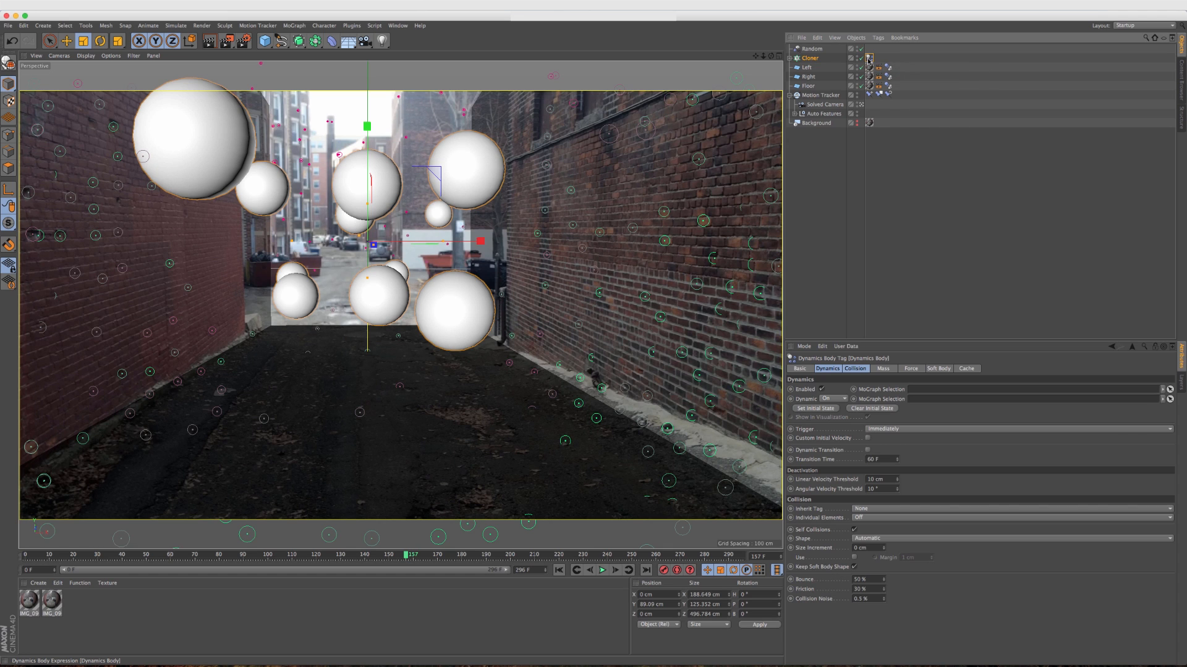
{"action": "left_click", "coordinate": [855, 369]}
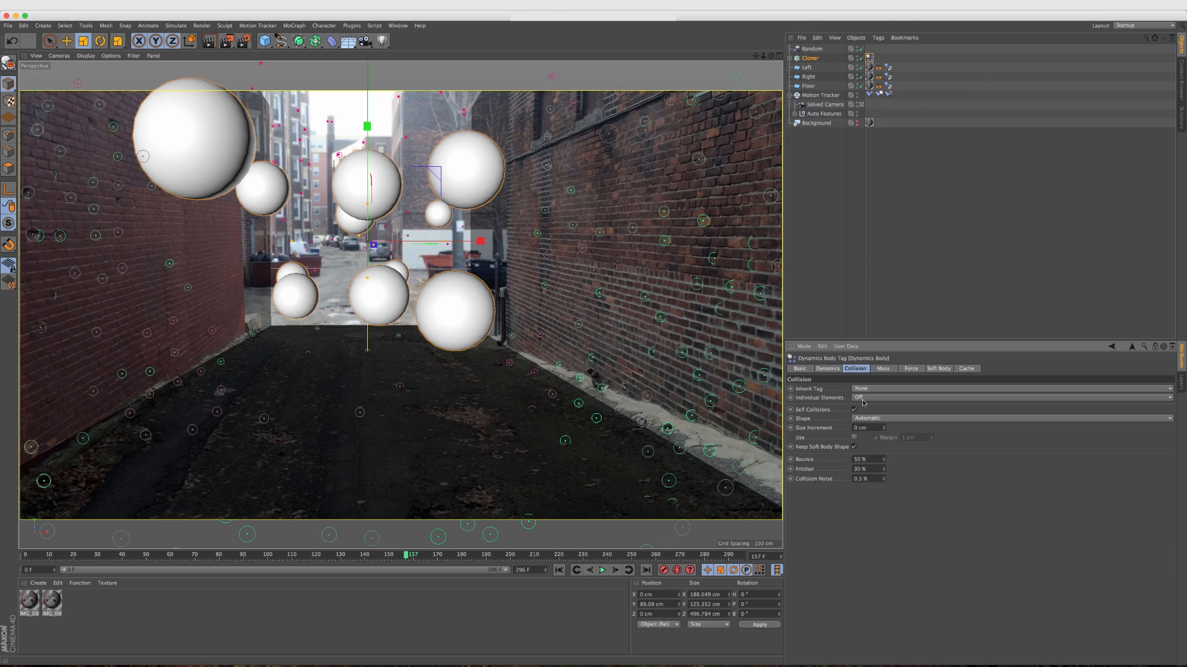
{"action": "left_click", "coordinate": [863, 398]}
{"action": "left_click", "coordinate": [859, 437]}
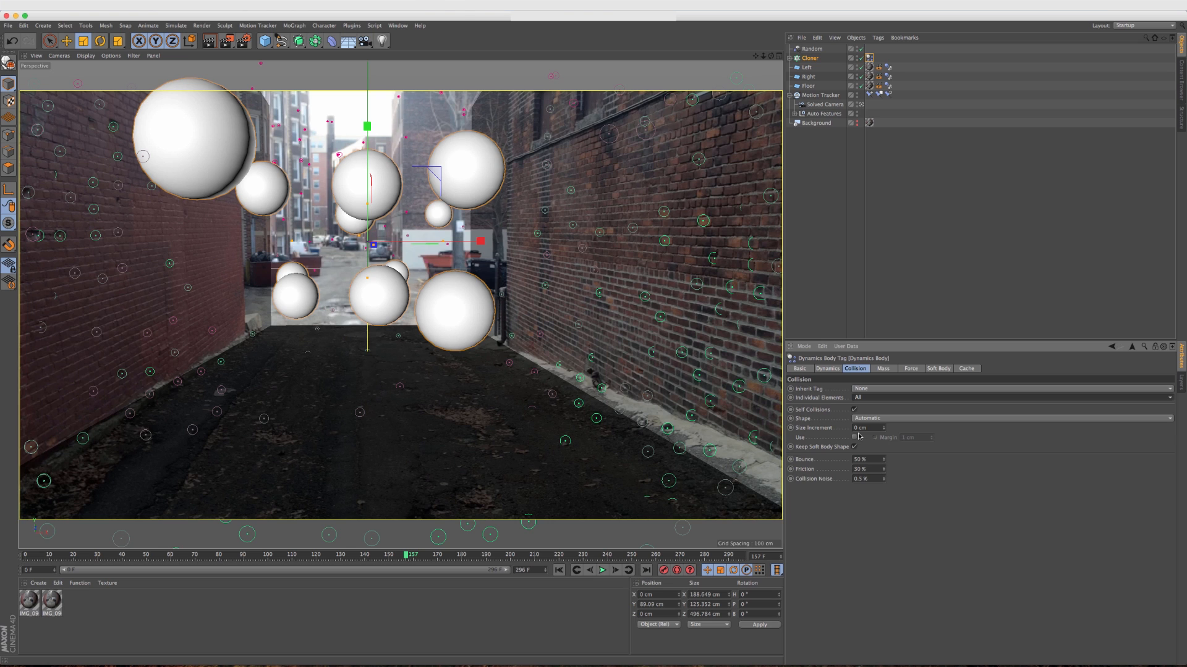
- Play the dynamics simulation from the first frame, stop it, and return to frame 0
{"action": "left_click", "coordinate": [558, 570]}
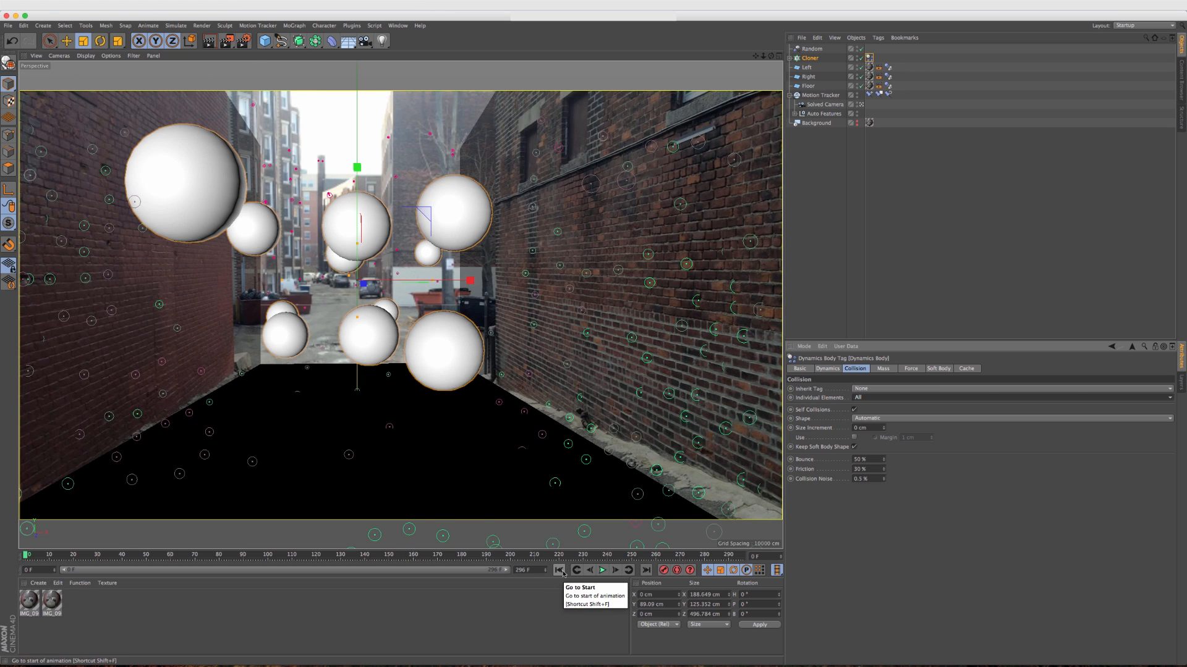
{"action": "left_click", "coordinate": [599, 570]}
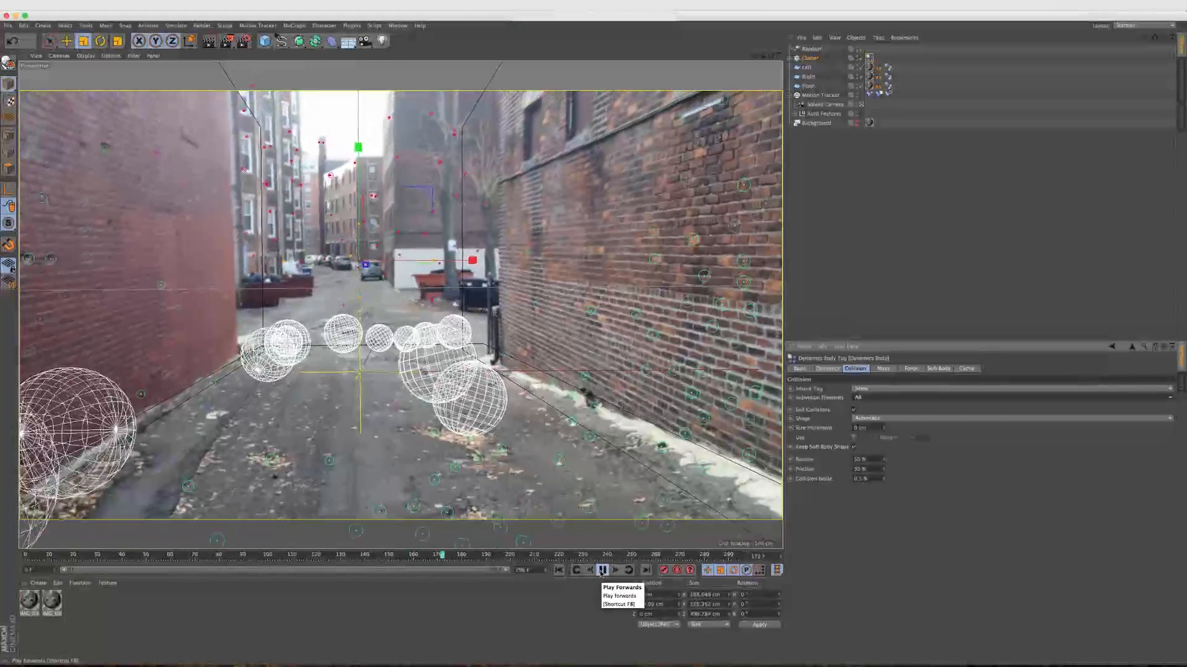
{"action": "left_click", "coordinate": [601, 571]}
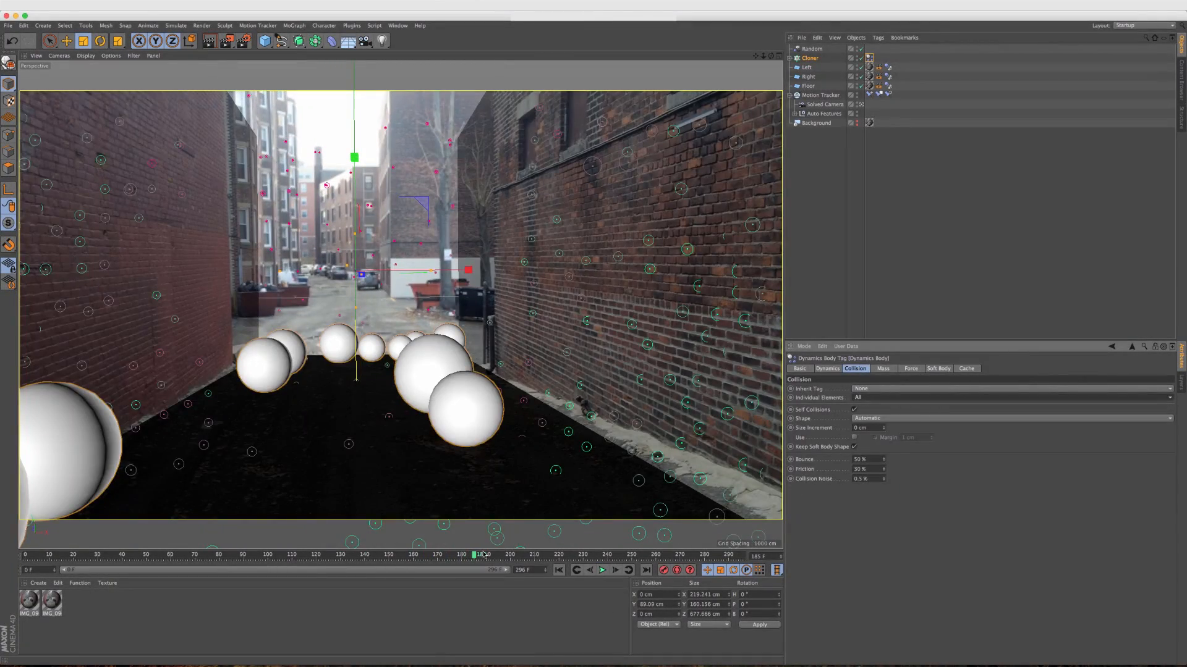
{"action": "left_click", "coordinate": [558, 571]}
- Add a Gravity particle force to act on the Cloner's dynamic spheres
{"action": "left_click", "coordinate": [809, 58]}
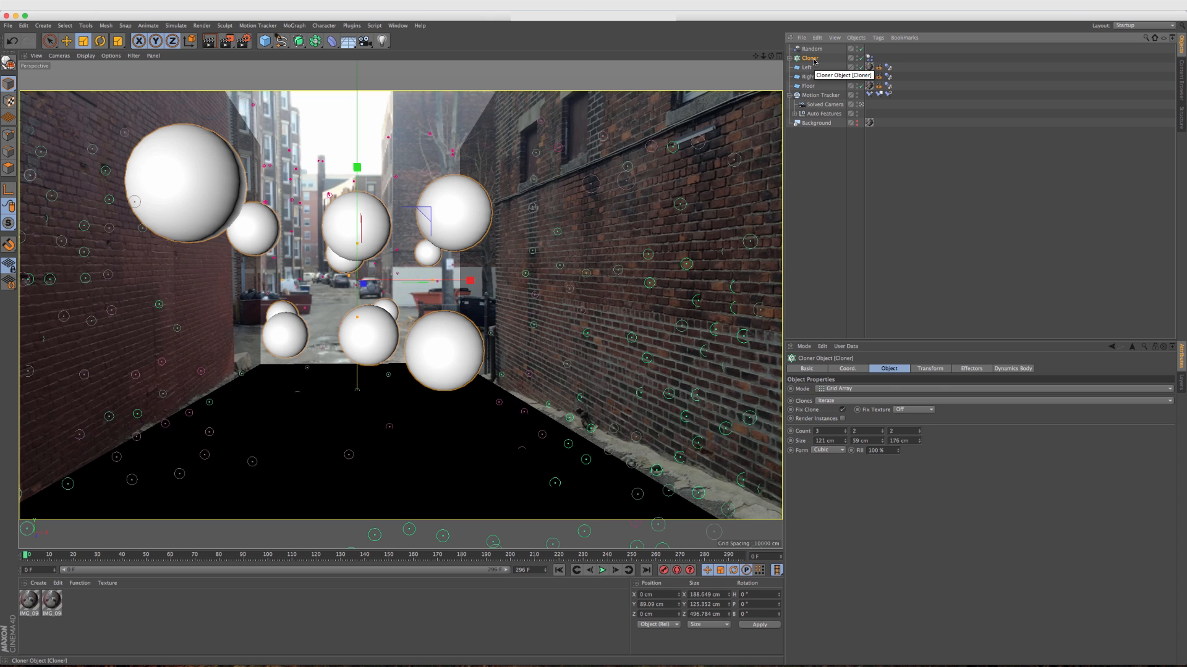
{"action": "left_click", "coordinate": [868, 58]}
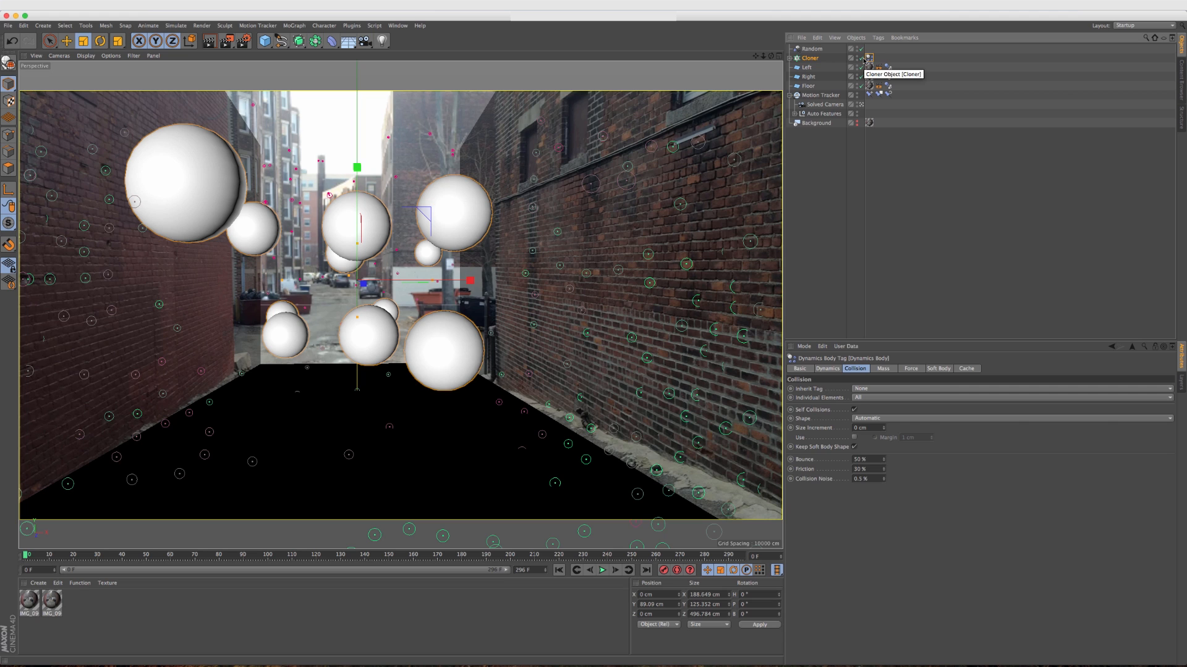
{"action": "left_click", "coordinate": [175, 26]}
{"action": "mouse_move", "coordinate": [189, 62]}
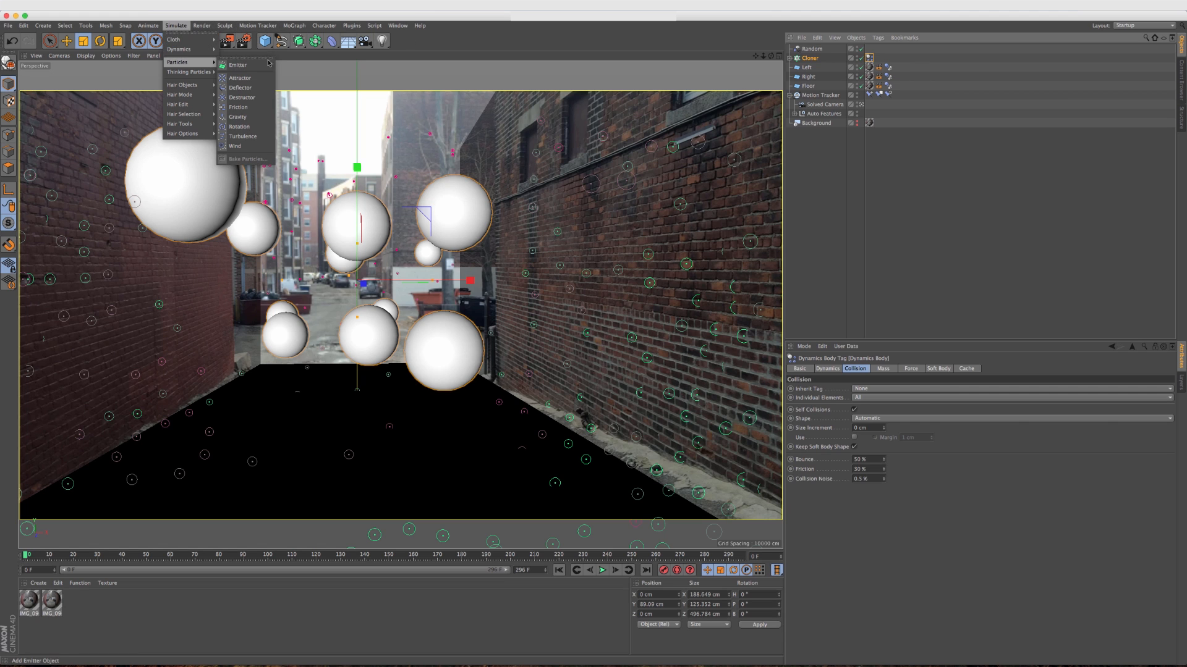
{"action": "left_click", "coordinate": [238, 117]}
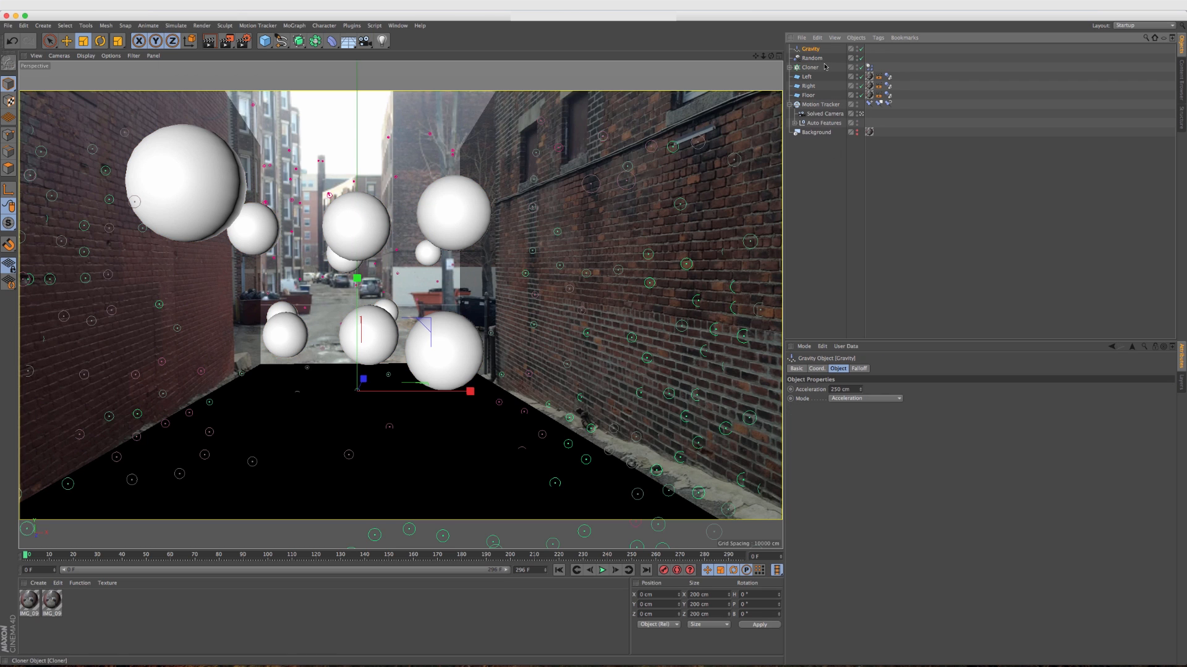
- Set the Gravity object's acceleration to -950 cm and play the dynamics simulation, stopping at about frame 264
{"action": "left_click", "coordinate": [871, 69]}
{"action": "left_click", "coordinate": [811, 67]}
{"action": "left_click", "coordinate": [812, 50]}
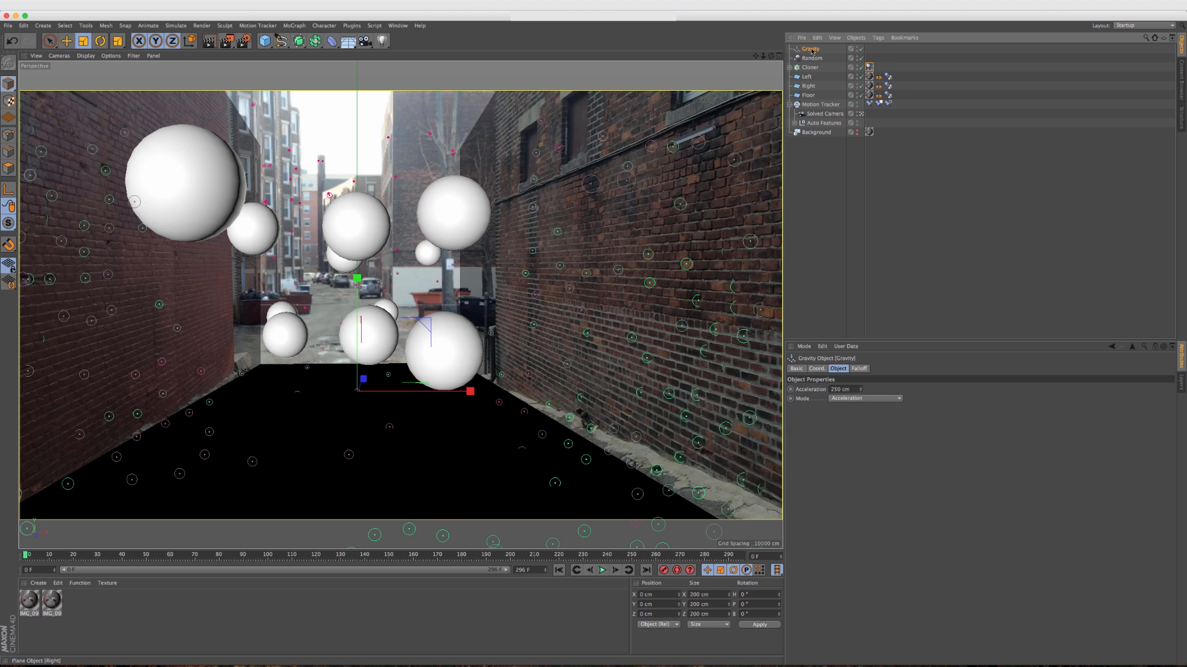
{"action": "left_click", "coordinate": [843, 390]}
{"action": "type", "text": "-"}
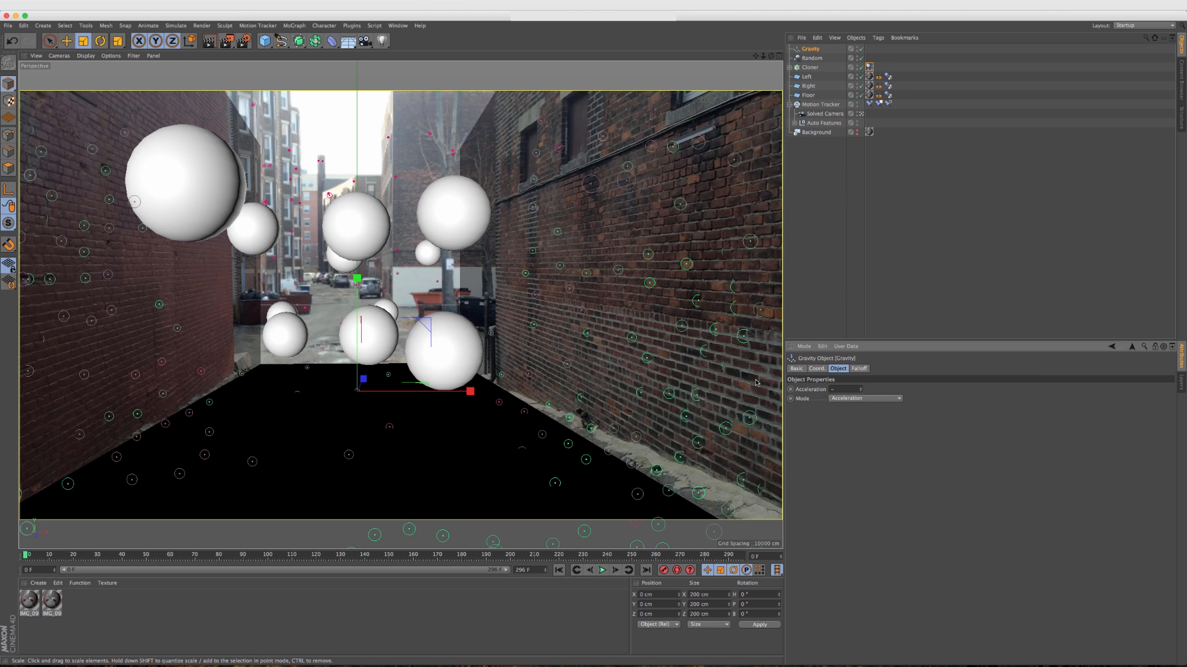
{"action": "type", "text": "950"}
{"action": "key", "text": "Return"}
{"action": "left_click", "coordinate": [603, 570]}
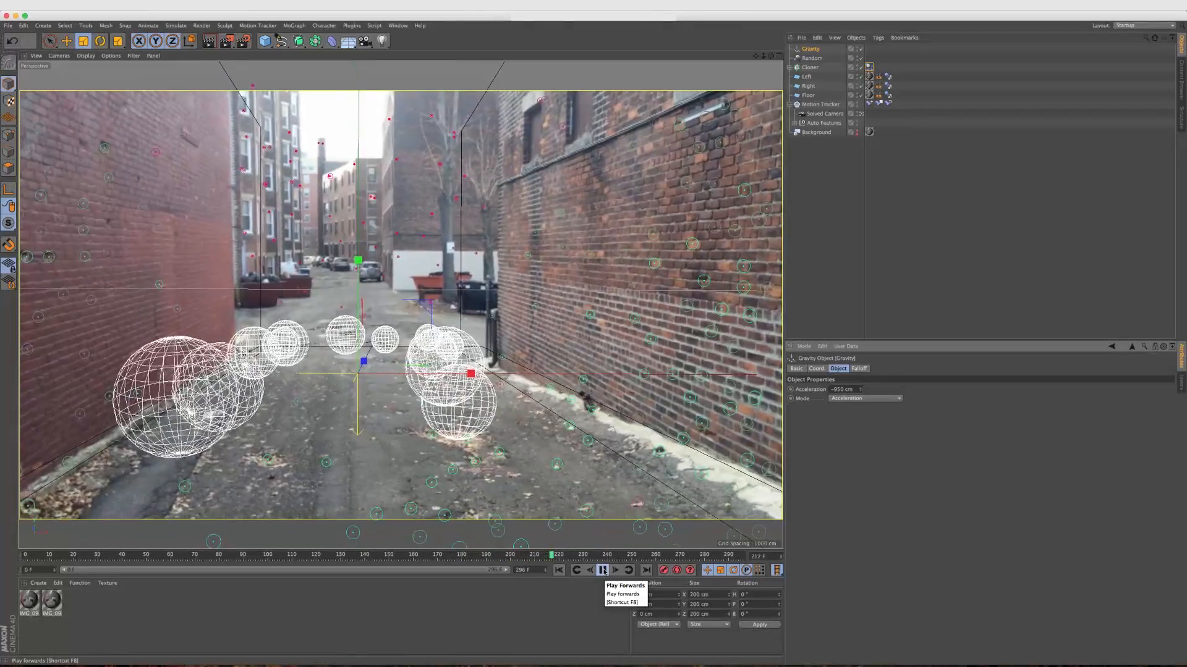
{"action": "left_click", "coordinate": [603, 570]}
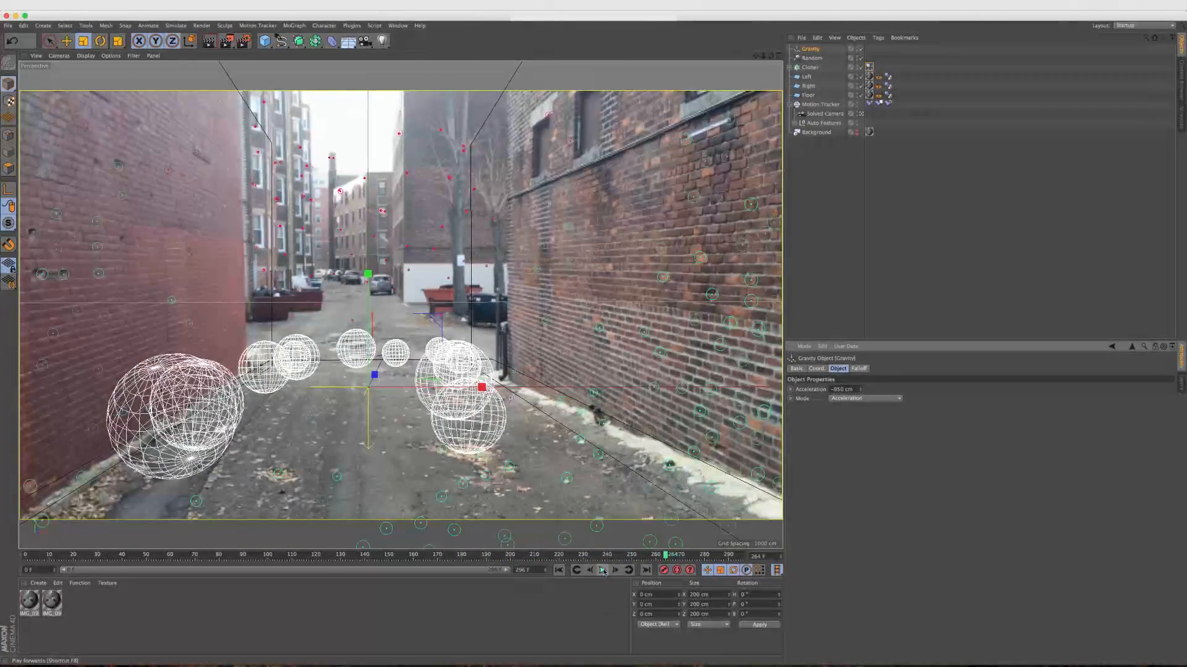
- Apply the Glossy Stripes 02 material from the Content Browser's Broadcast Abstract materials to the Cloner and close the browser
{"action": "left_click", "coordinate": [383, 28]}
{"action": "left_click", "coordinate": [420, 79]}
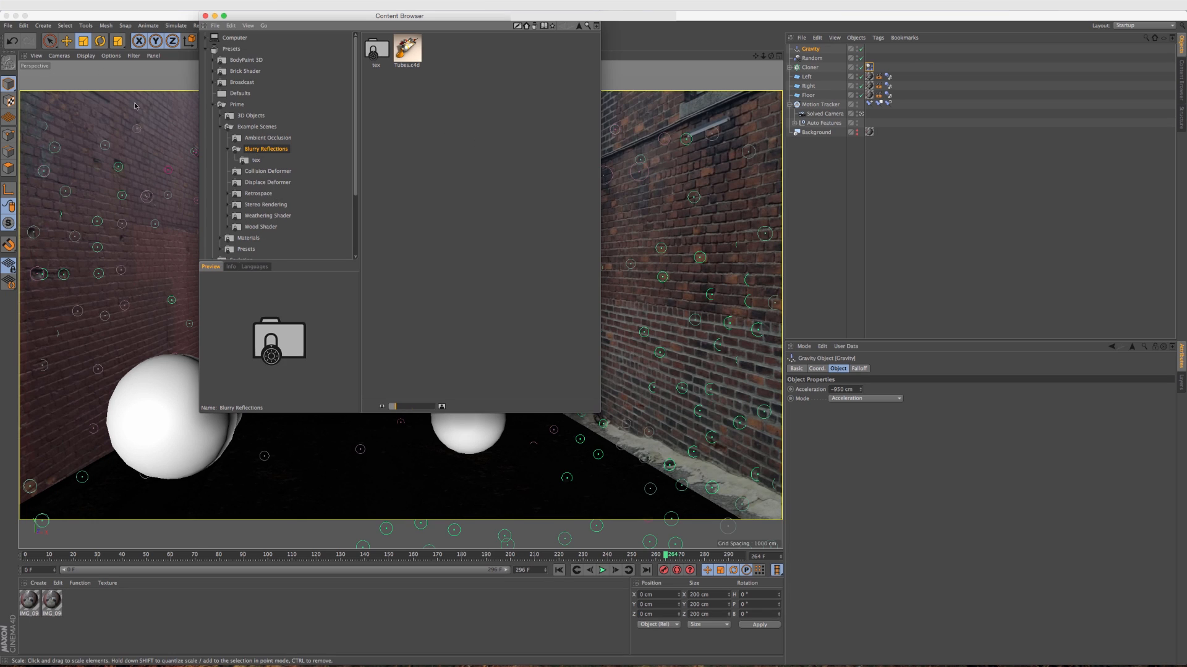
{"action": "left_click", "coordinate": [213, 104]}
{"action": "left_click", "coordinate": [242, 82]}
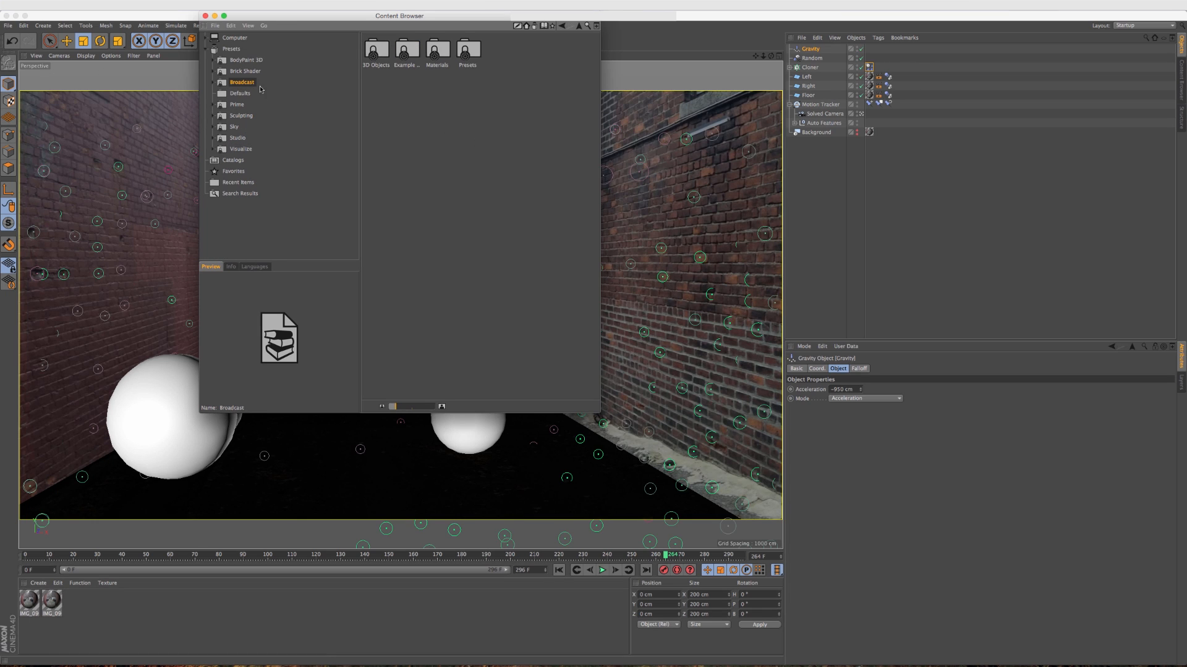
{"action": "key", "text": "Right"}
{"action": "key", "text": "Down"}
{"action": "key", "text": "Down"}
{"action": "key", "text": "Down"}
{"action": "key", "text": "Right"}
{"action": "key", "text": "Down"}
{"action": "key", "text": "Down"}
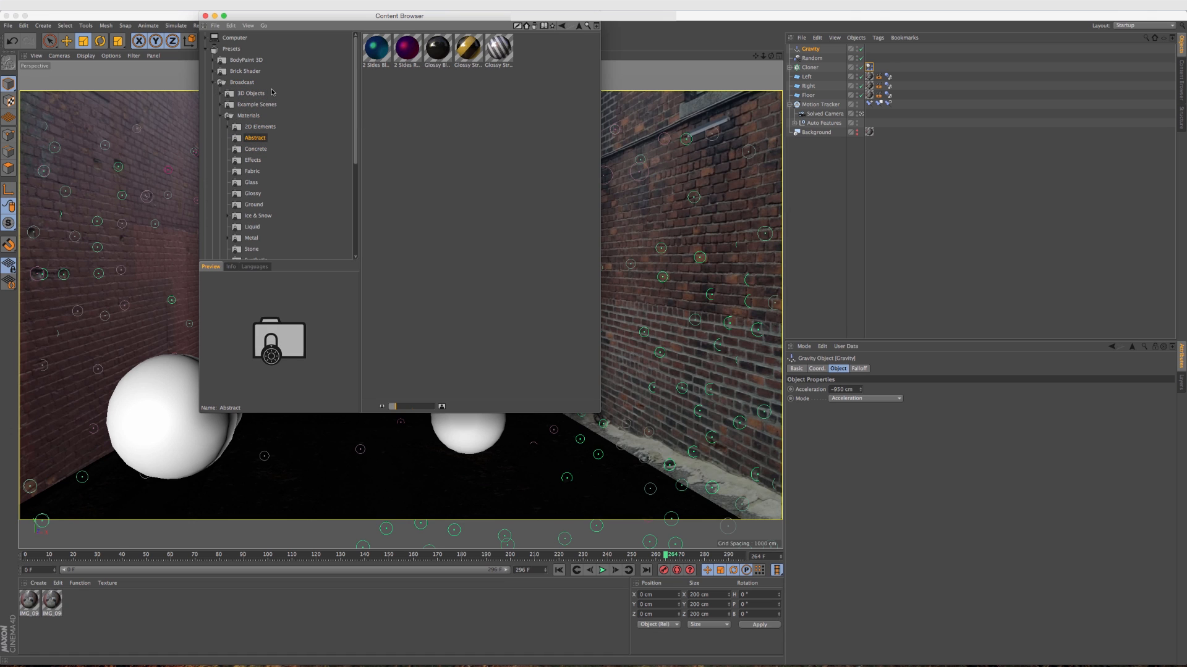
{"action": "left_click_drag", "start_coordinate": [505, 50], "coordinate": [817, 69]}
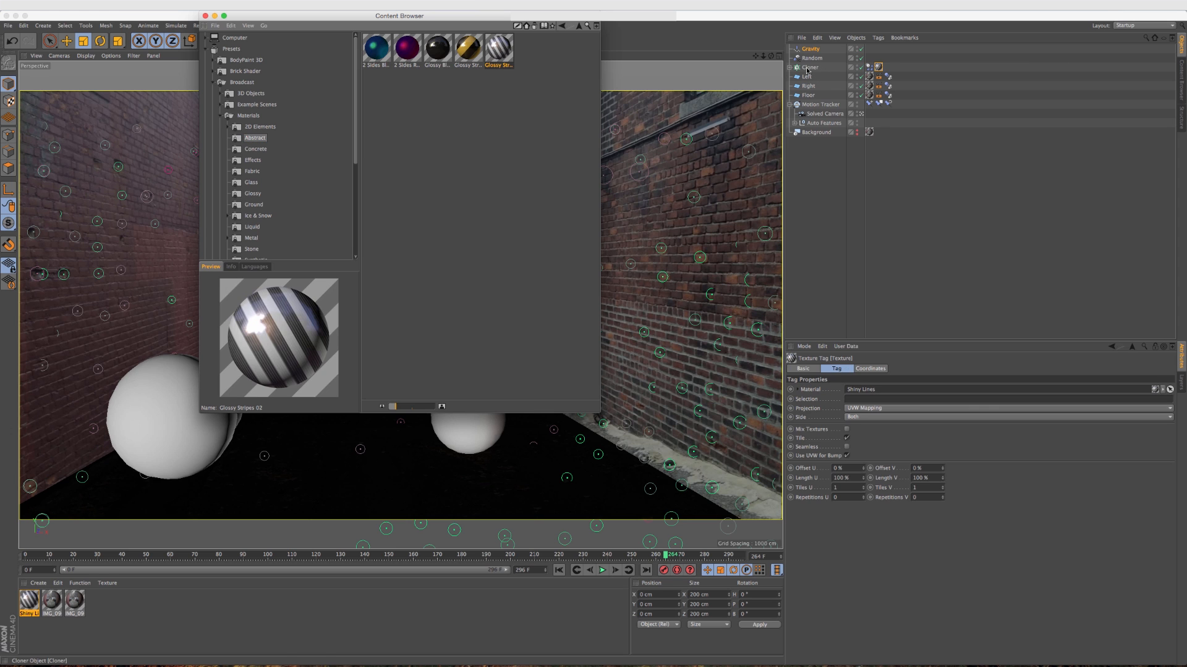
{"action": "left_click", "coordinate": [206, 16]}
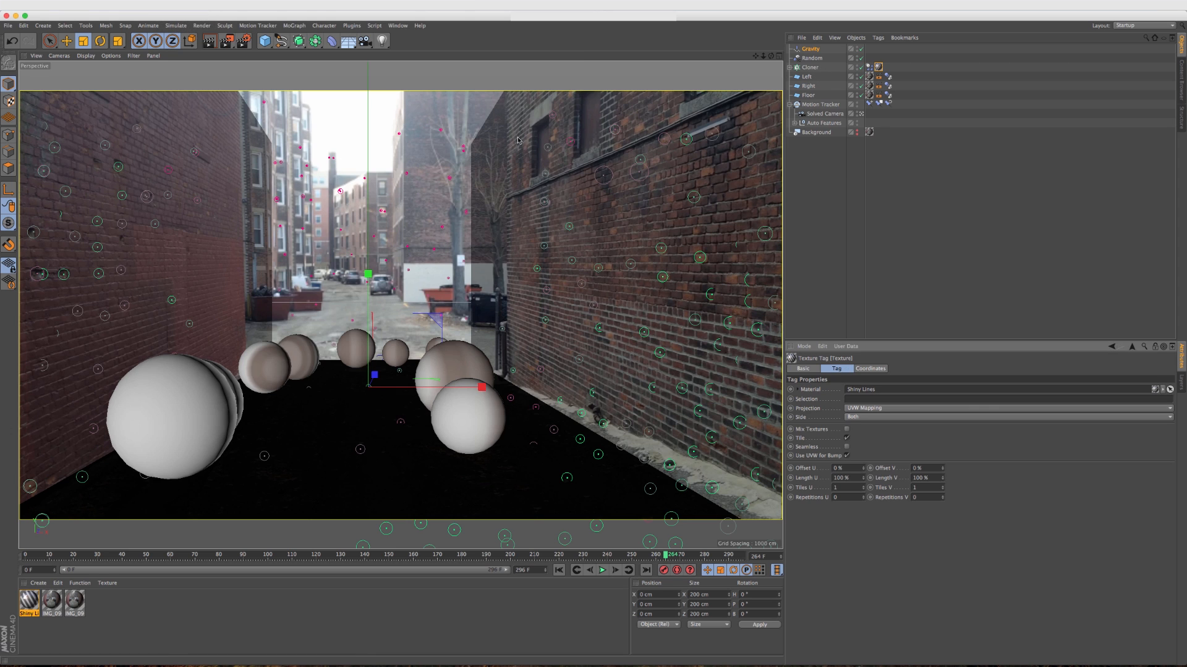
- Preview-render the view with nothing selected and turn the Background object's render visibility back on
{"action": "left_click", "coordinate": [835, 162]}
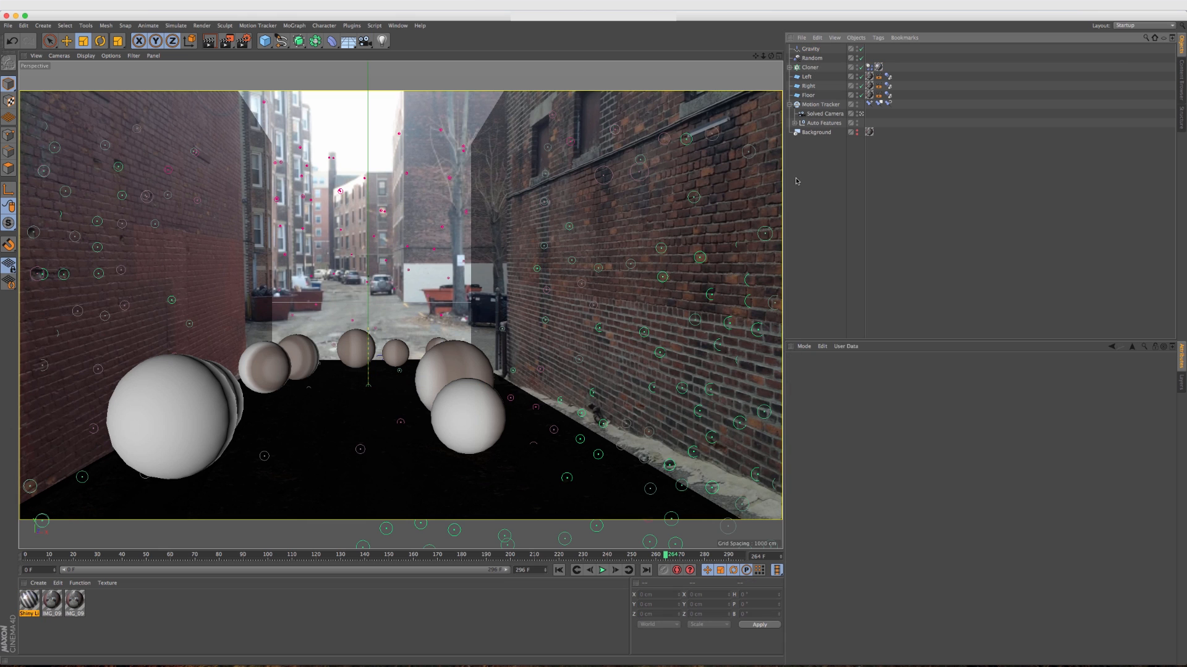
{"action": "left_click", "coordinate": [211, 46]}
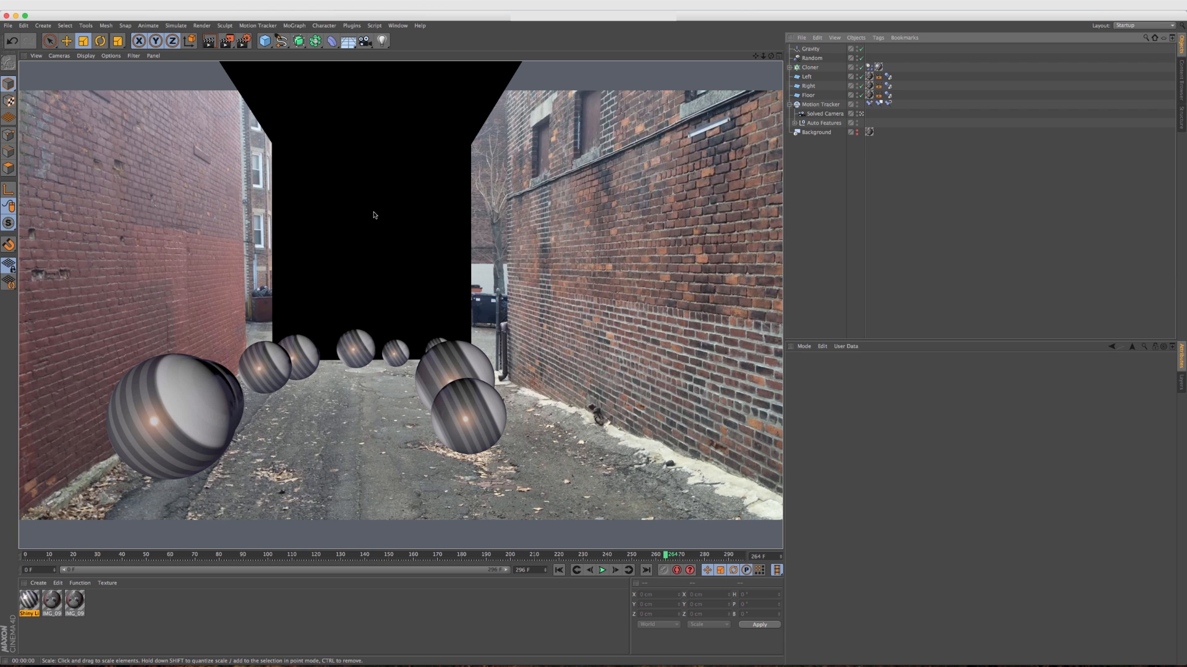
{"action": "left_click", "coordinate": [857, 133]}
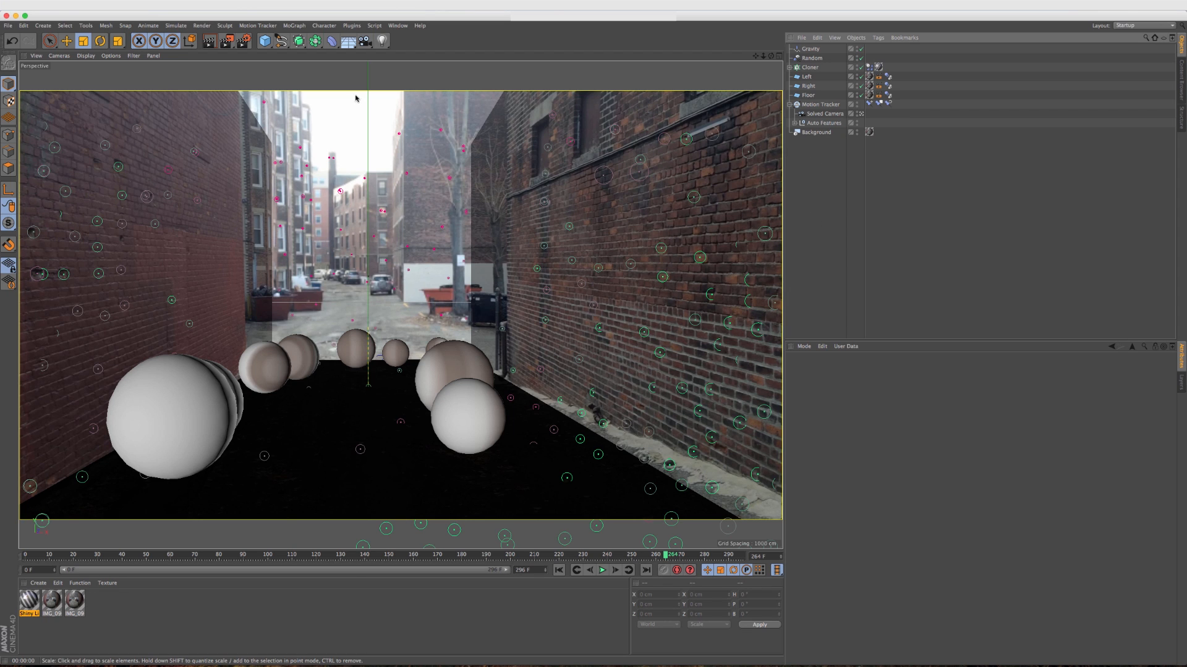
- Add a Sun light dated today and adjust its position to latitude 7° N and longitude about 18° E
{"action": "left_click", "coordinate": [383, 42]}
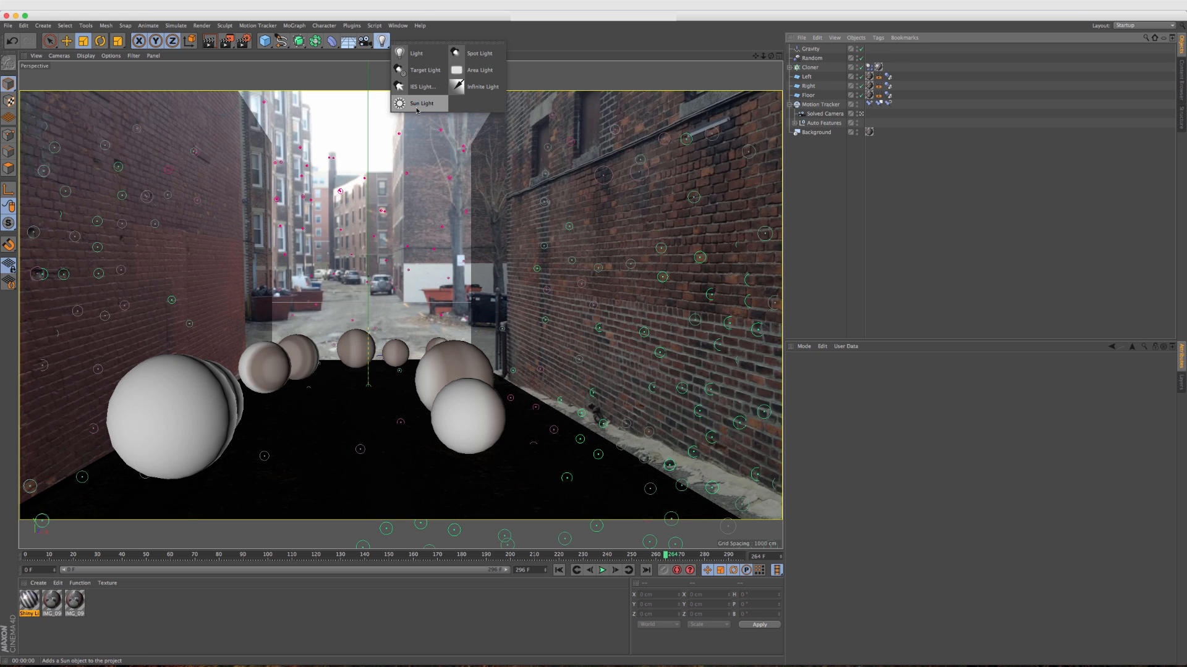
{"action": "left_click", "coordinate": [417, 109]}
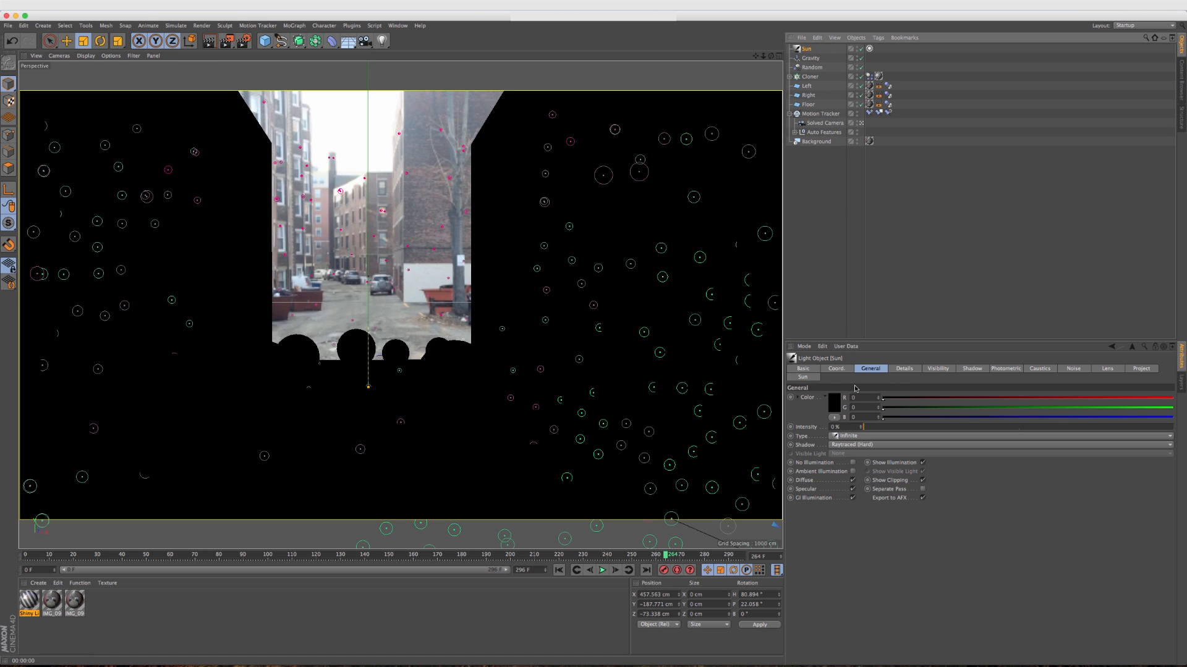
{"action": "left_click", "coordinate": [805, 377]}
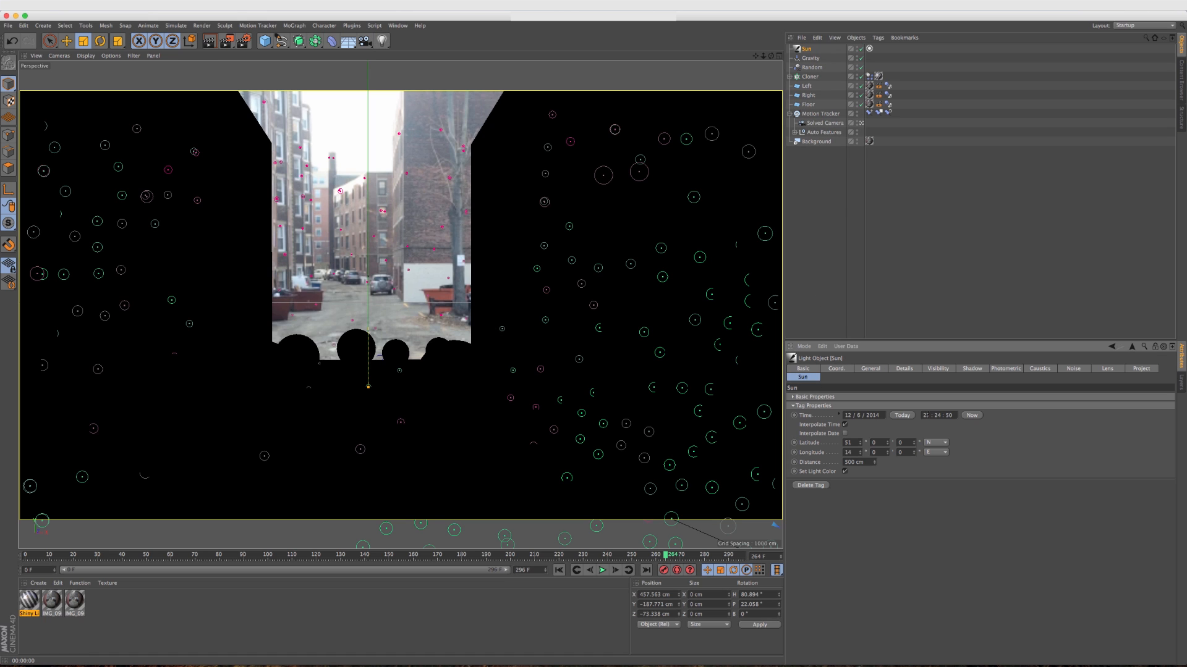
{"action": "left_click", "coordinate": [897, 417]}
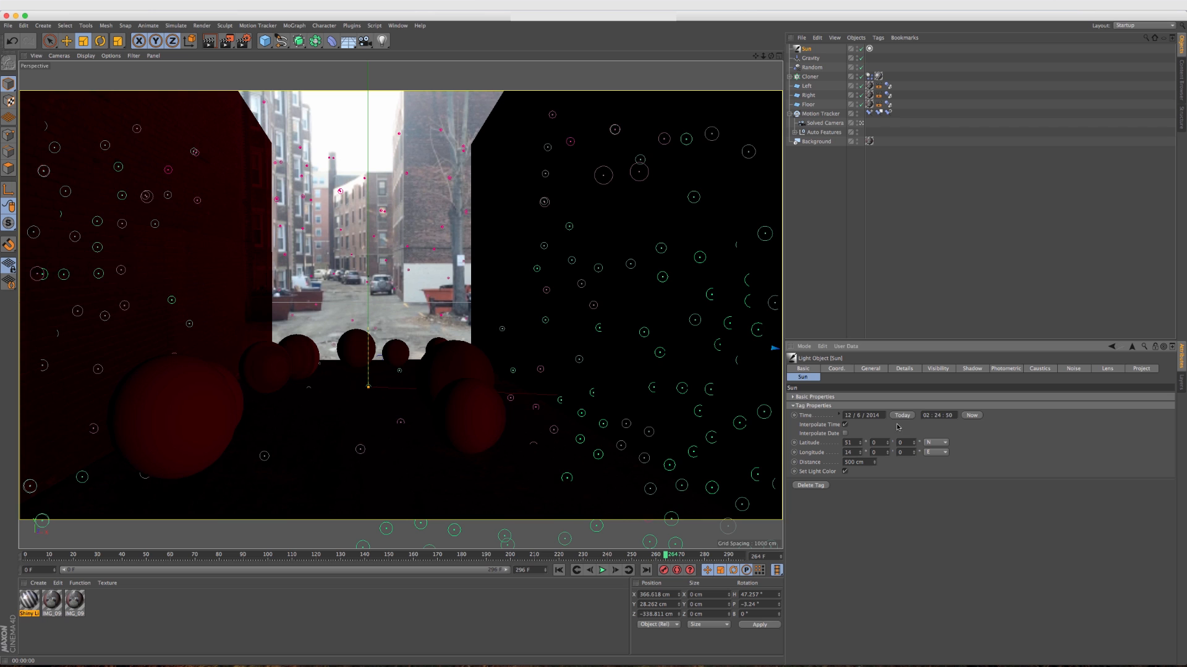
{"action": "mouse_move", "coordinate": [864, 446]}
{"action": "left_mouse_down"}
{"action": "mouse_move", "coordinate": [864, 474]}
{"action": "mouse_move", "coordinate": [860, 453]}
{"action": "left_mouse_up"}
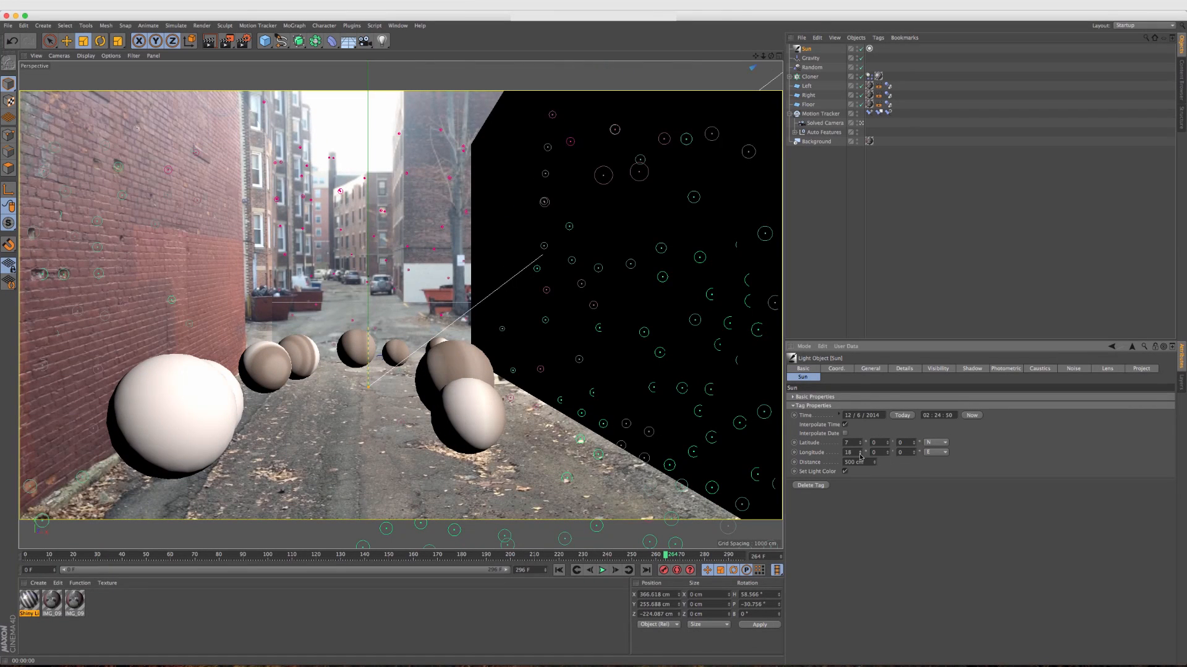
- Set the Sun light's shadow density to 70%
{"action": "left_click", "coordinate": [975, 369]}
{"action": "left_click", "coordinate": [875, 411]}
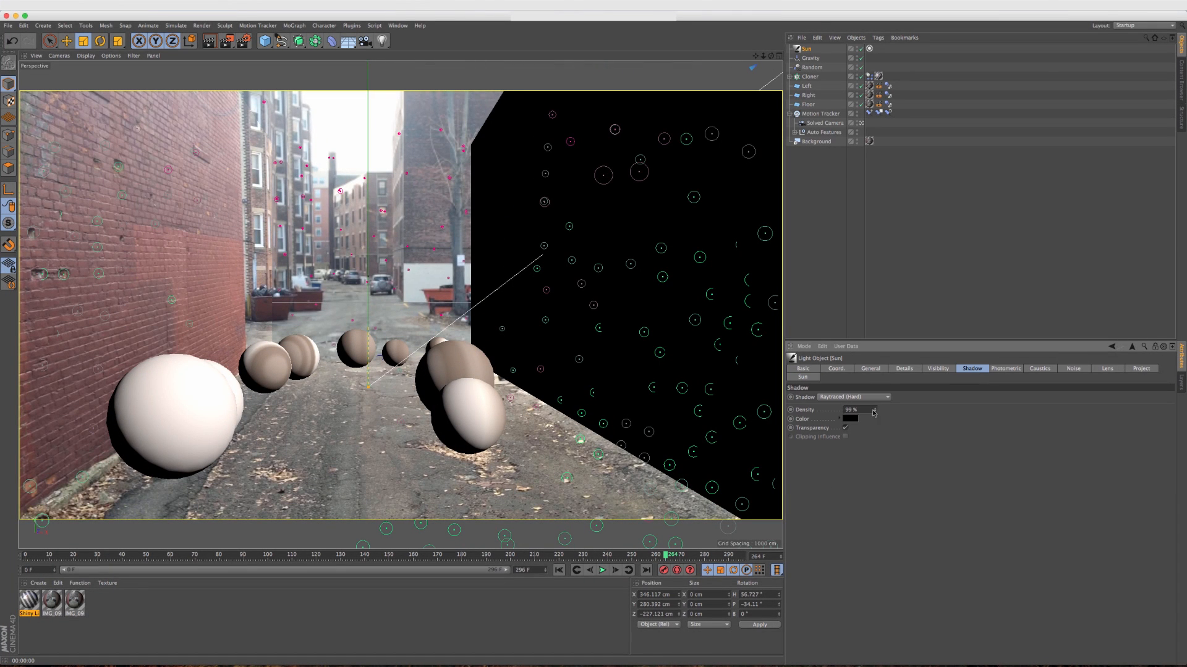
{"action": "left_click_drag", "start_coordinate": [858, 410], "coordinate": [717, 415]}
{"action": "type", "text": "50"}
{"action": "key", "text": "Return"}
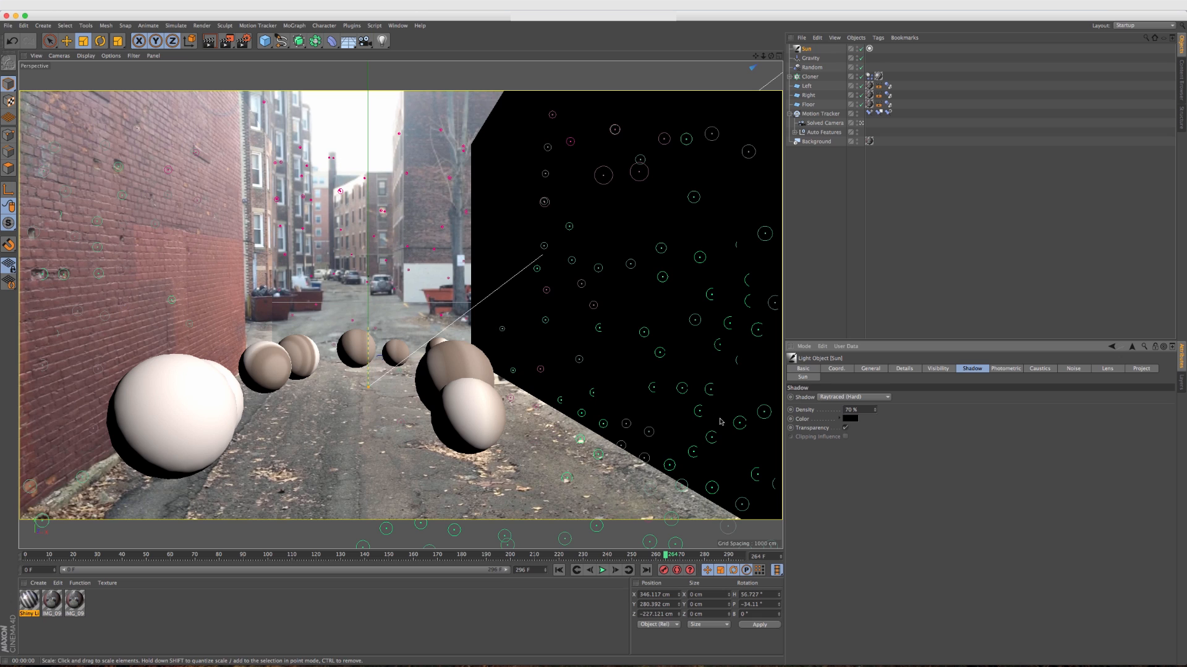
- Set the Sun light's shadow color to dark brown (R 47, G 39, B 33) and return to frame 0
{"action": "left_click", "coordinate": [851, 420]}
{"action": "left_click", "coordinate": [841, 390]}
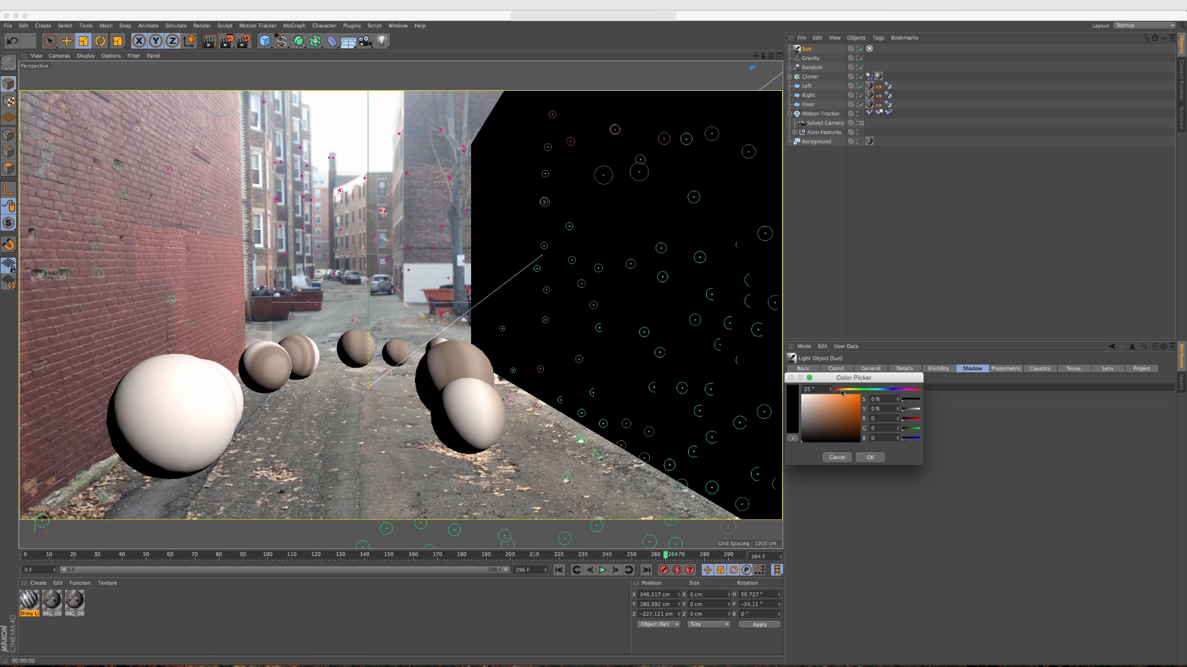
{"action": "left_click", "coordinate": [818, 434]}
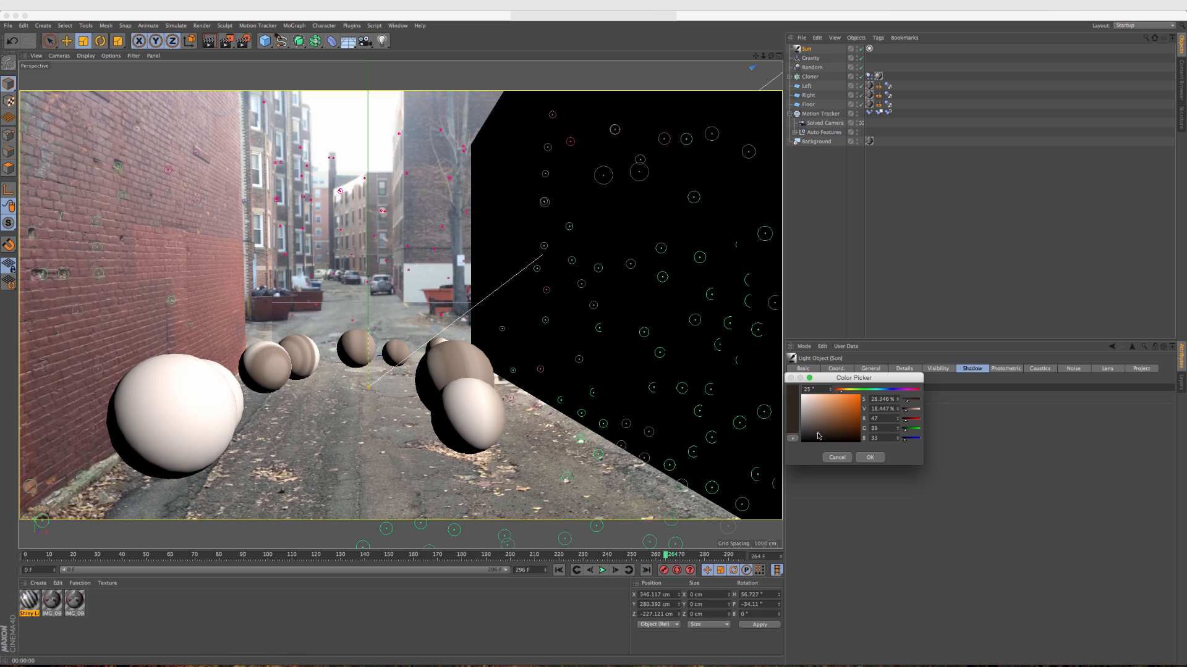
{"action": "key", "text": "Return"}
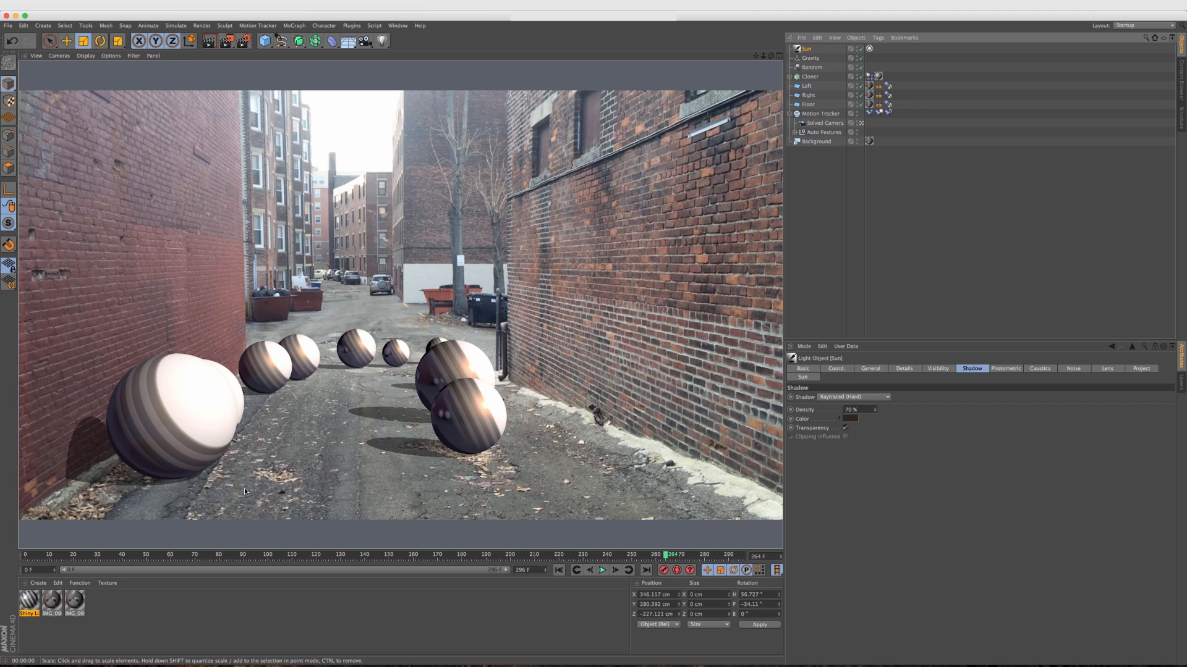
{"action": "left_click", "coordinate": [559, 570]}
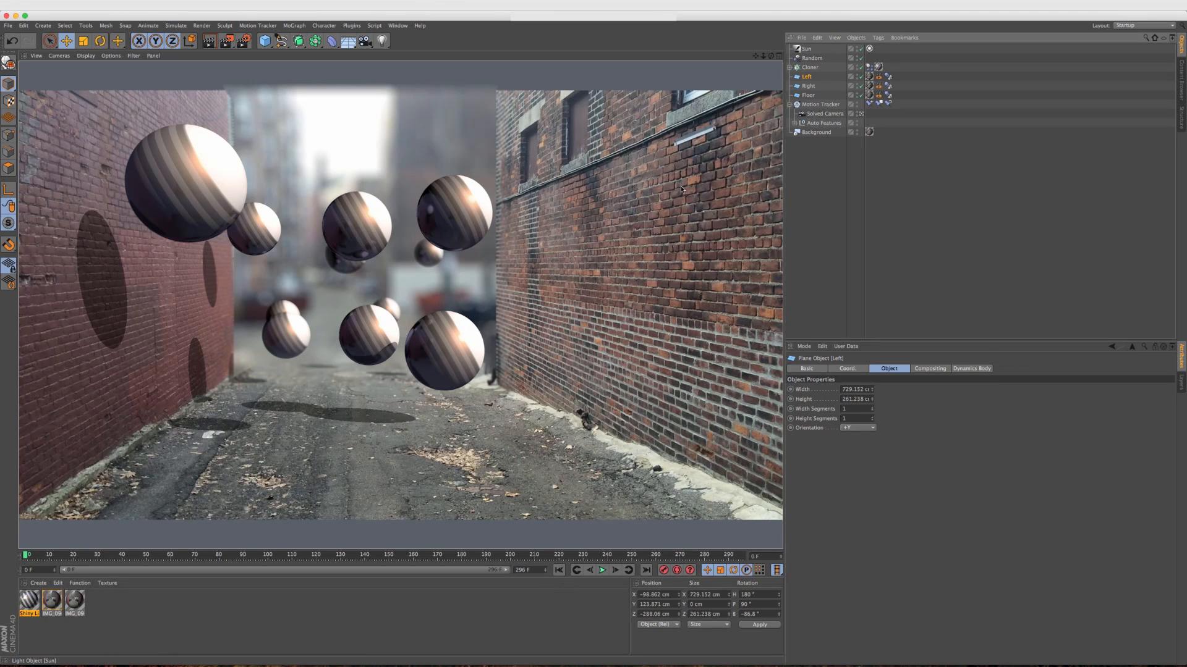